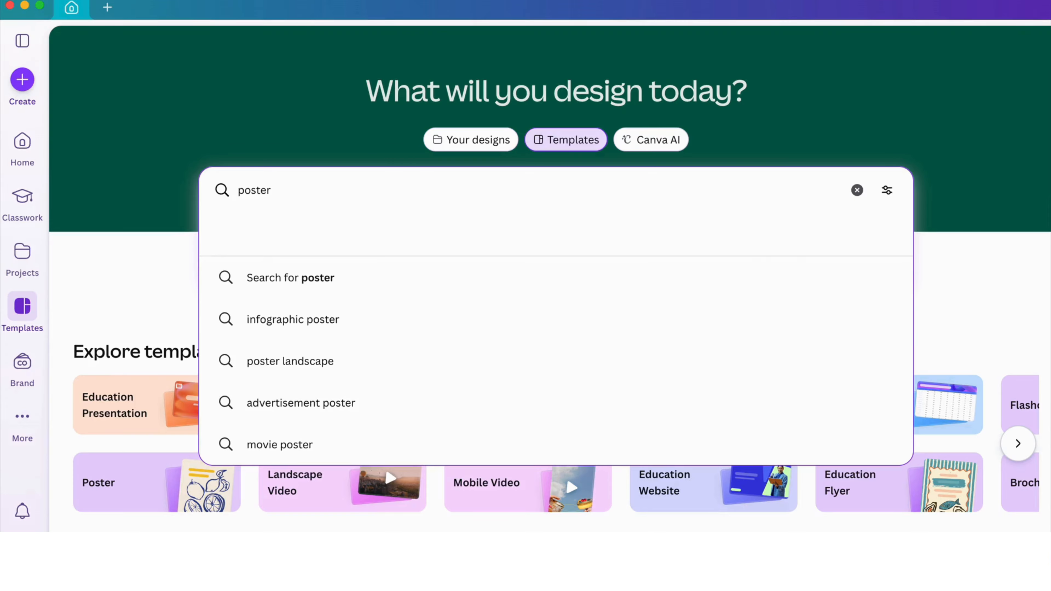
# - Clear the word "poster" from the template search
pyautogui.press('BackSpace')
pyautogui.press('BackSpace')
pyautogui.press('BackSpace')
pyautogui.press('BackSpace')
pyautogui.press('BackSpace')
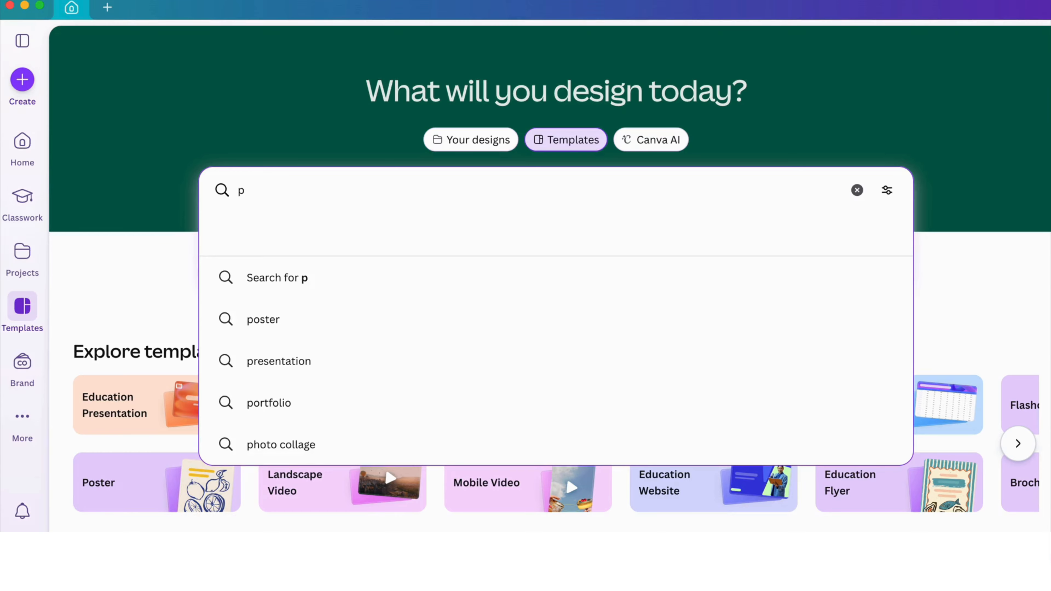
pyautogui.press('BackSpace')
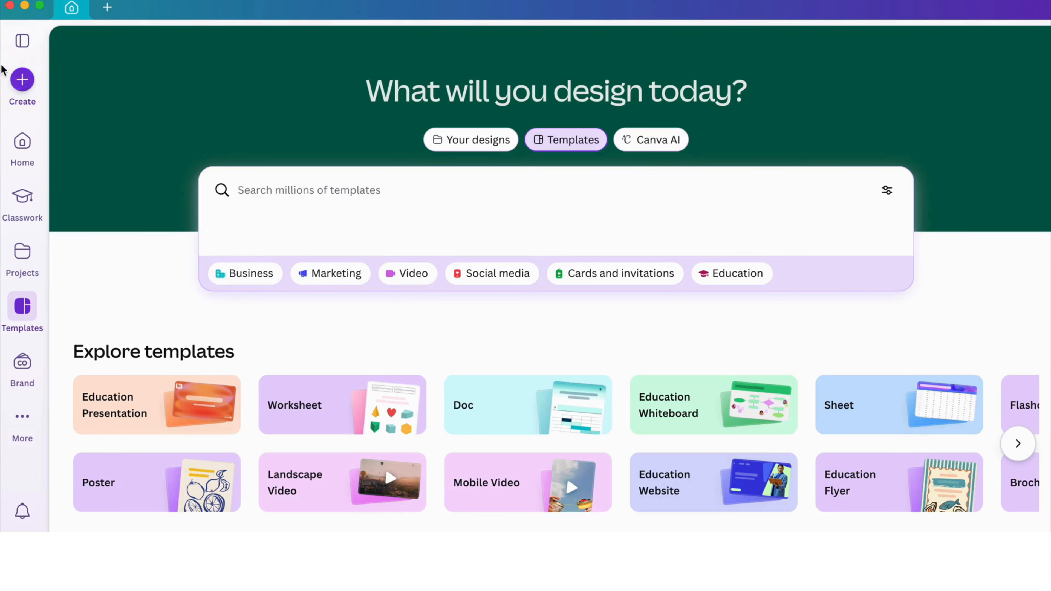
# - Create a blank Poster (Portrait 3:4) design, finding the format by searching the design types for "poster"
pyautogui.click(21, 80)
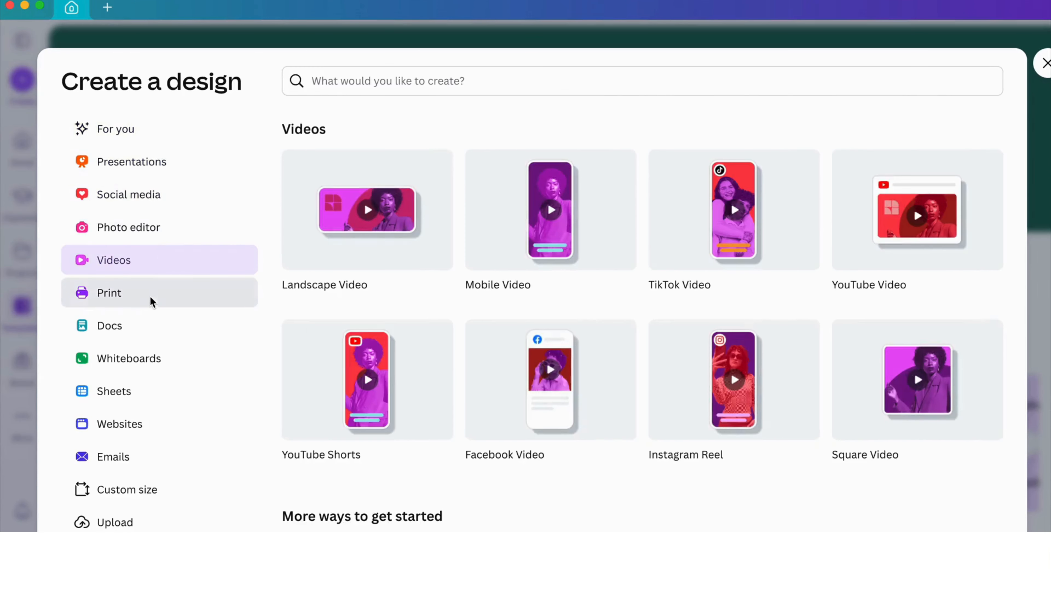
pyautogui.click(152, 302)
pyautogui.click(96, 170)
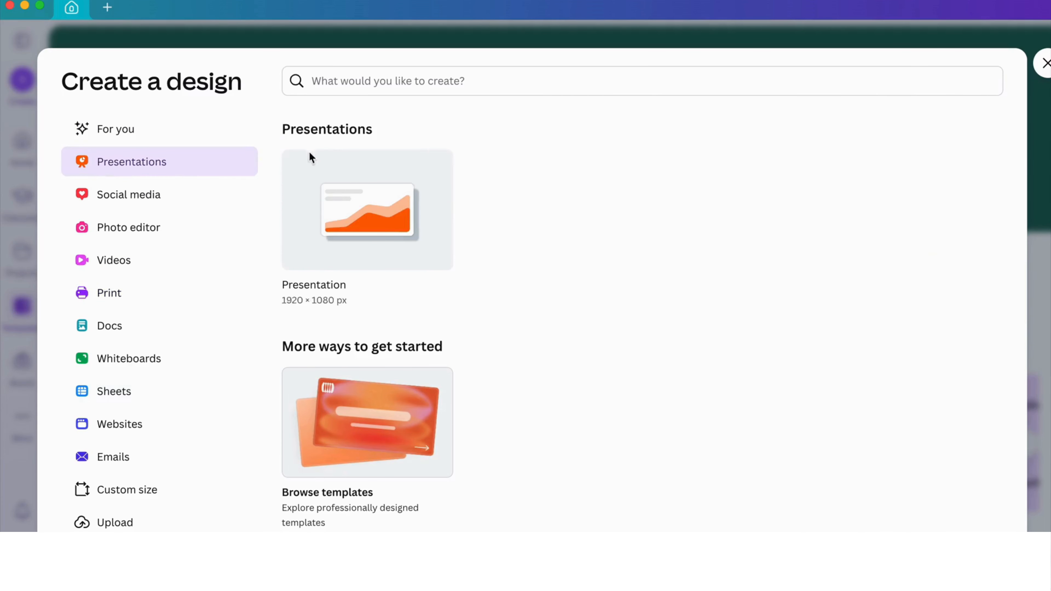
pyautogui.click(86, 141)
pyautogui.click(414, 86)
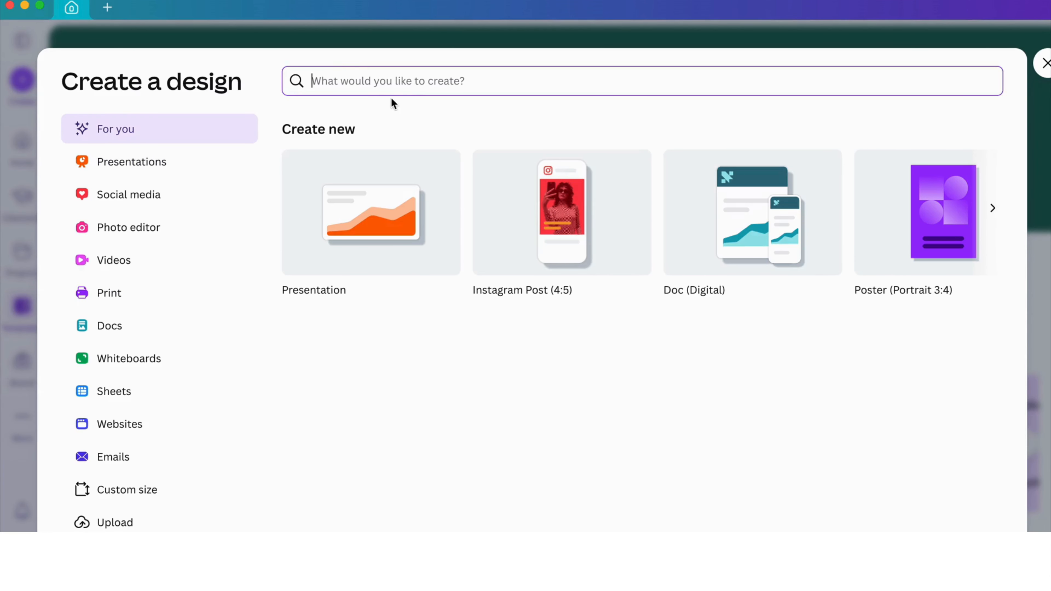
pyautogui.write('poster')
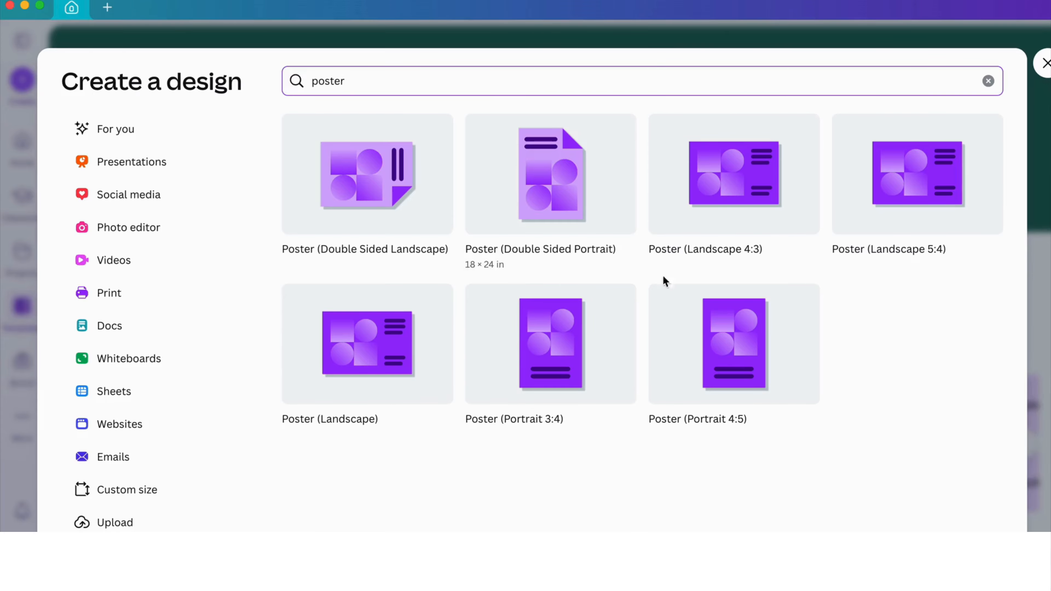
pyautogui.click(548, 385)
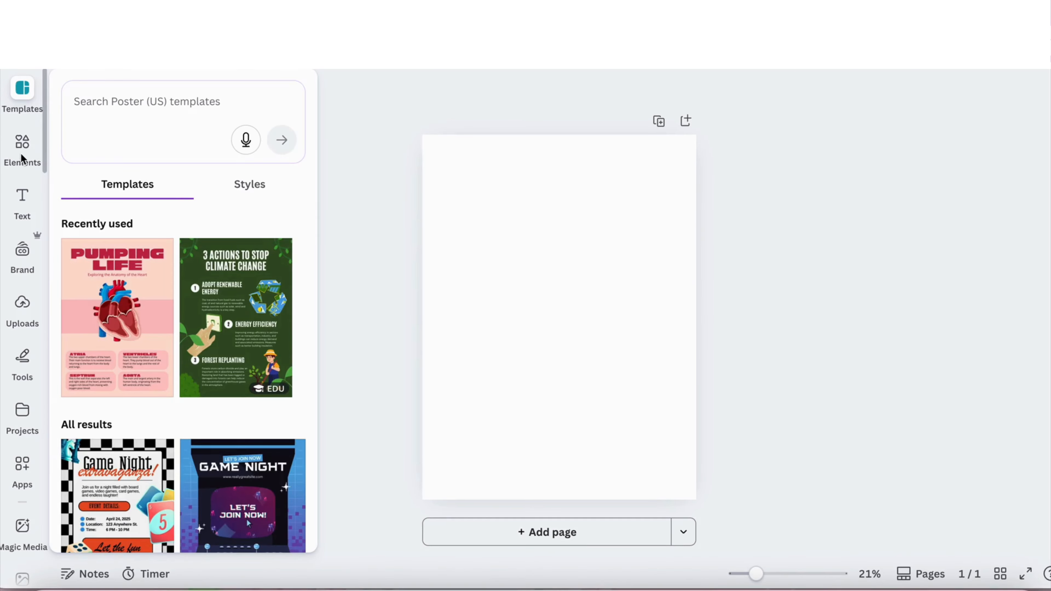
pyautogui.click(21, 163)
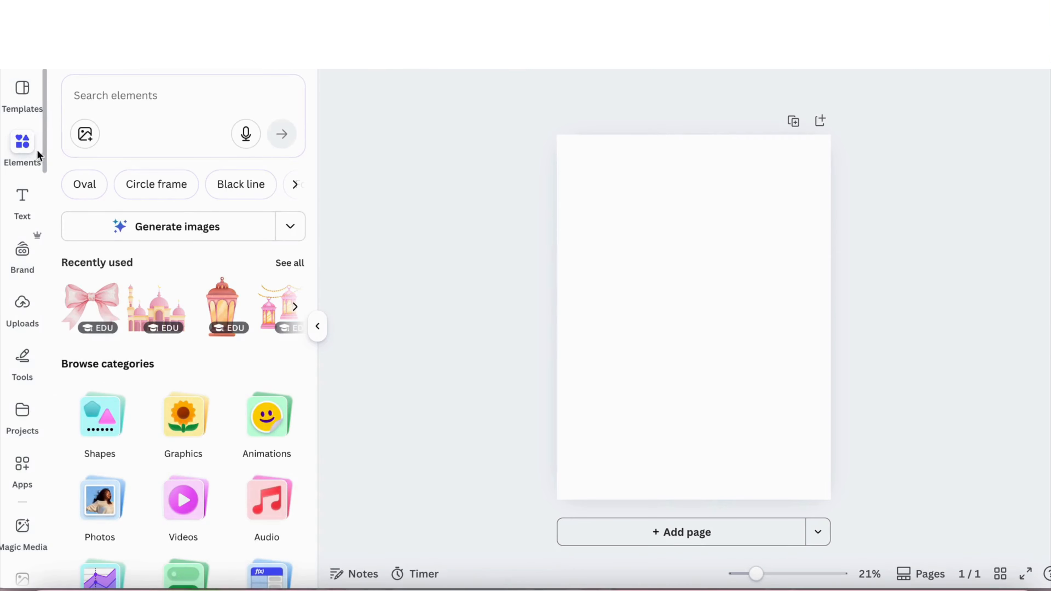
pyautogui.scroll(-5, 148, 348)
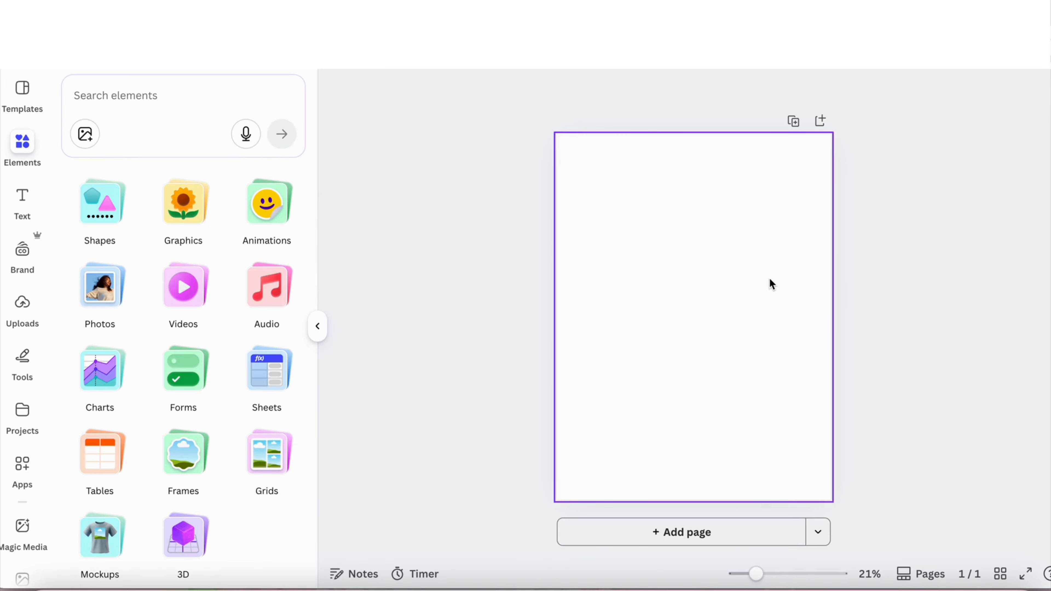
# - Add a text box to the blank page, enlarge it to about size 74.8, and enter STRAWBERRIES as its text
pyautogui.click(41, 201)
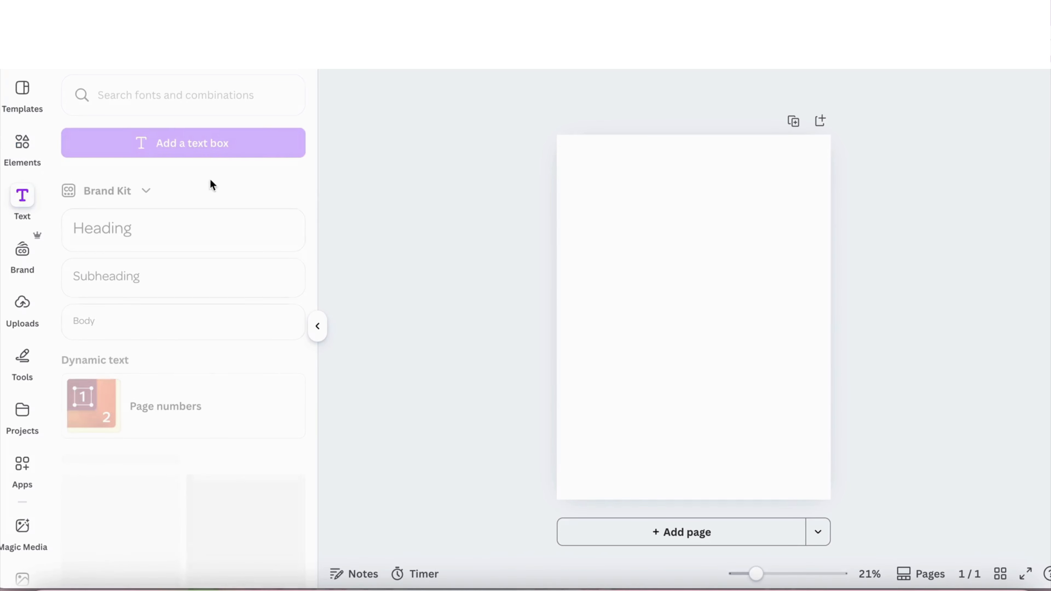
pyautogui.click(200, 155)
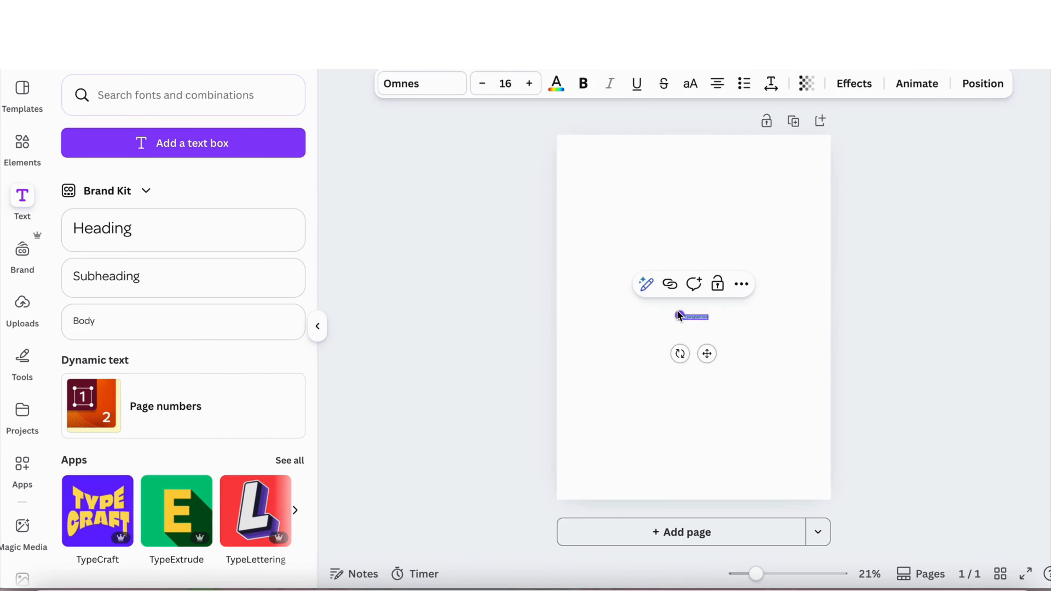
pyautogui.moveTo(680, 317); pyautogui.dragTo(576, 302)
pyautogui.write('AS')
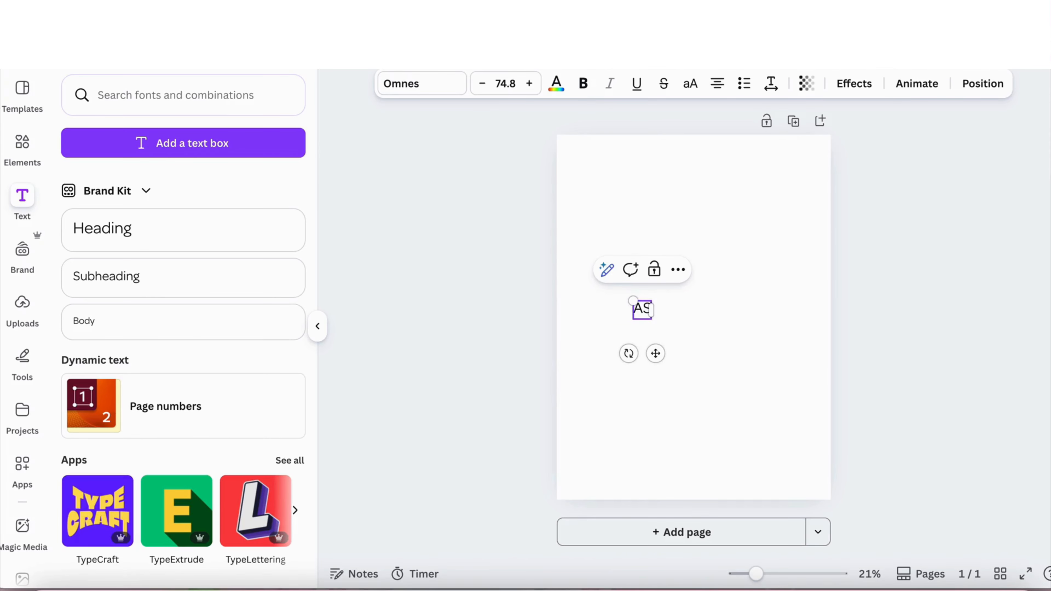
pyautogui.press('BackSpace')
pyautogui.write('S')
pyautogui.press('BackSpace')
pyautogui.press('BackSpace')
pyautogui.write('STRAW')
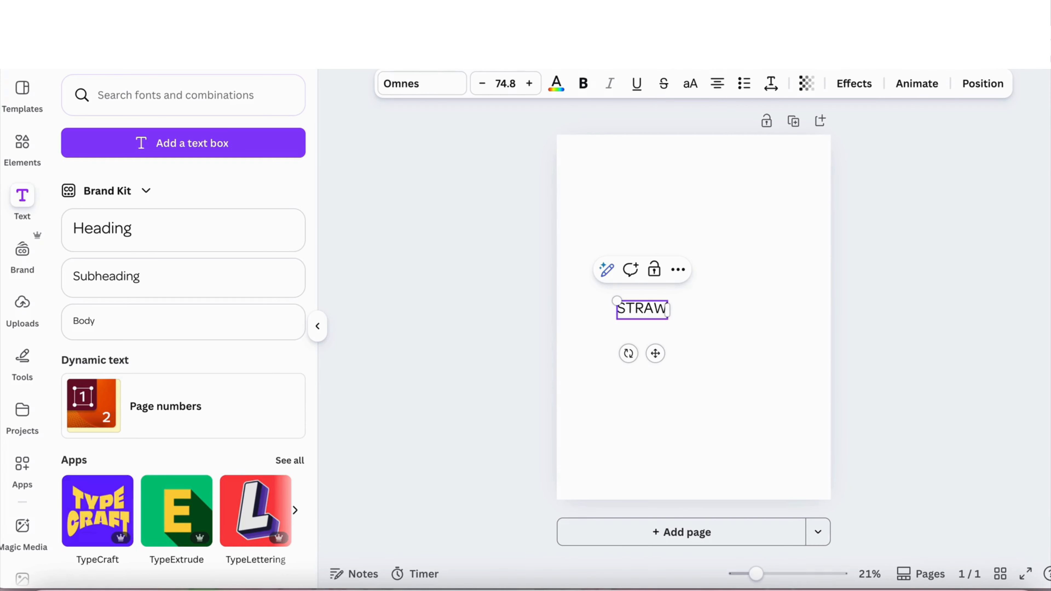
pyautogui.write('BERRY')
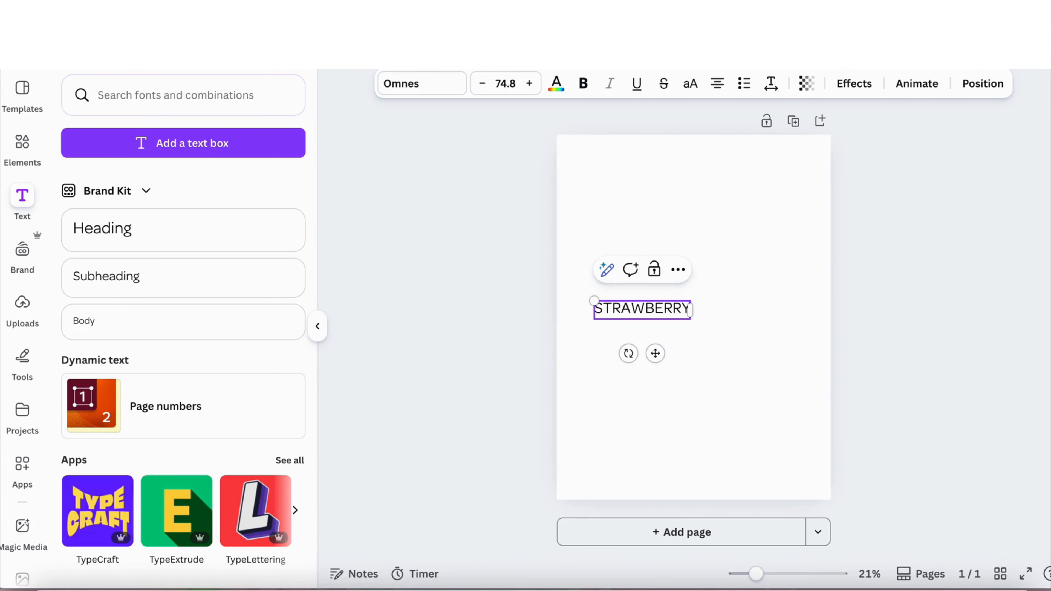
pyautogui.press('BackSpace')
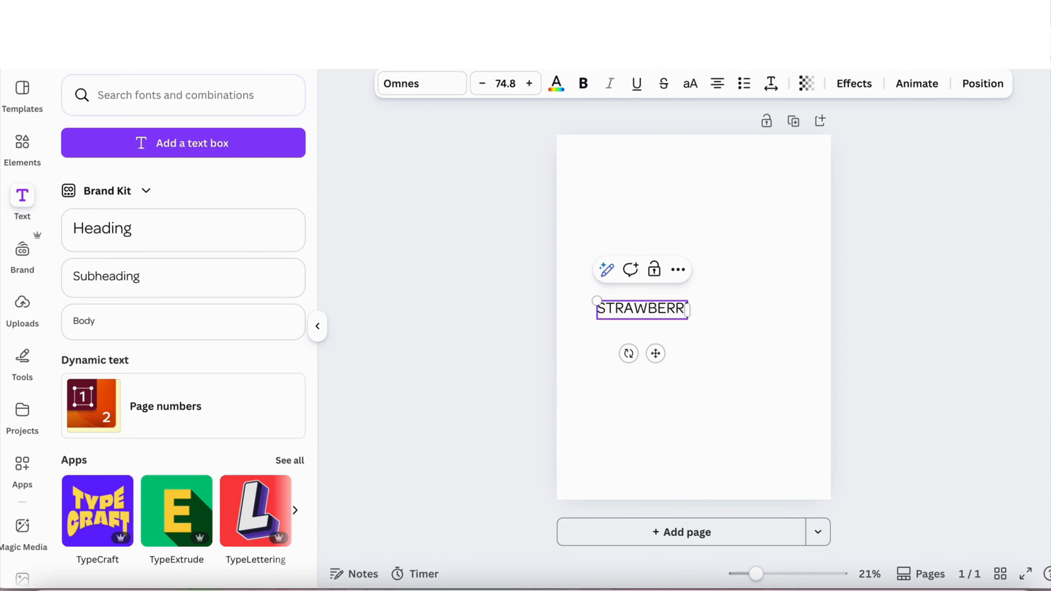
pyautogui.write('IES')
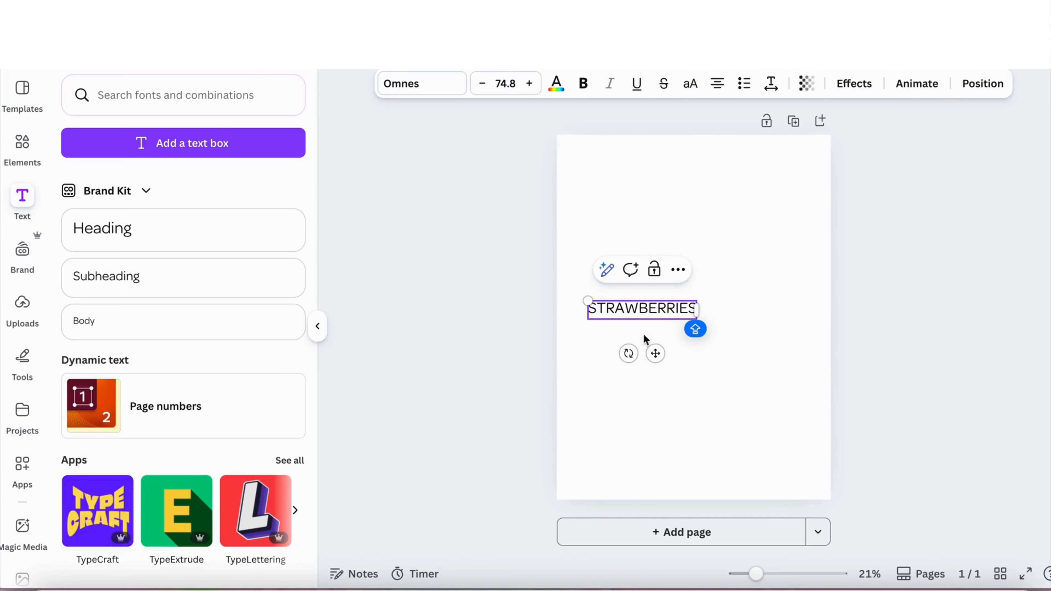
# - Enlarge the STRAWBERRIES text to about size 133 and set its font to More Sugar
pyautogui.moveTo(658, 352); pyautogui.dragTo(726, 352)
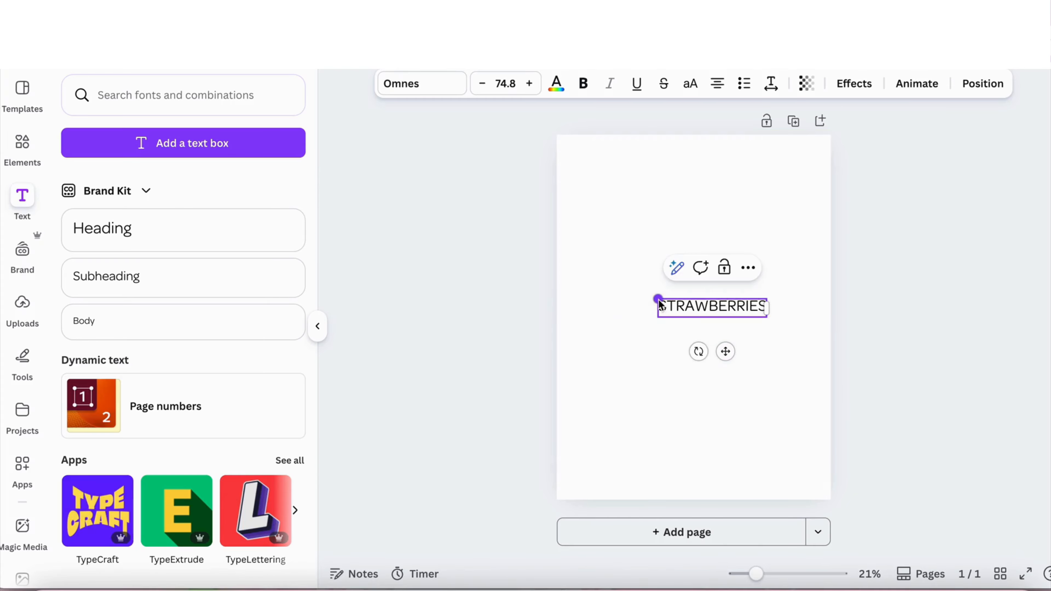
pyautogui.moveTo(658, 299); pyautogui.dragTo(581, 258)
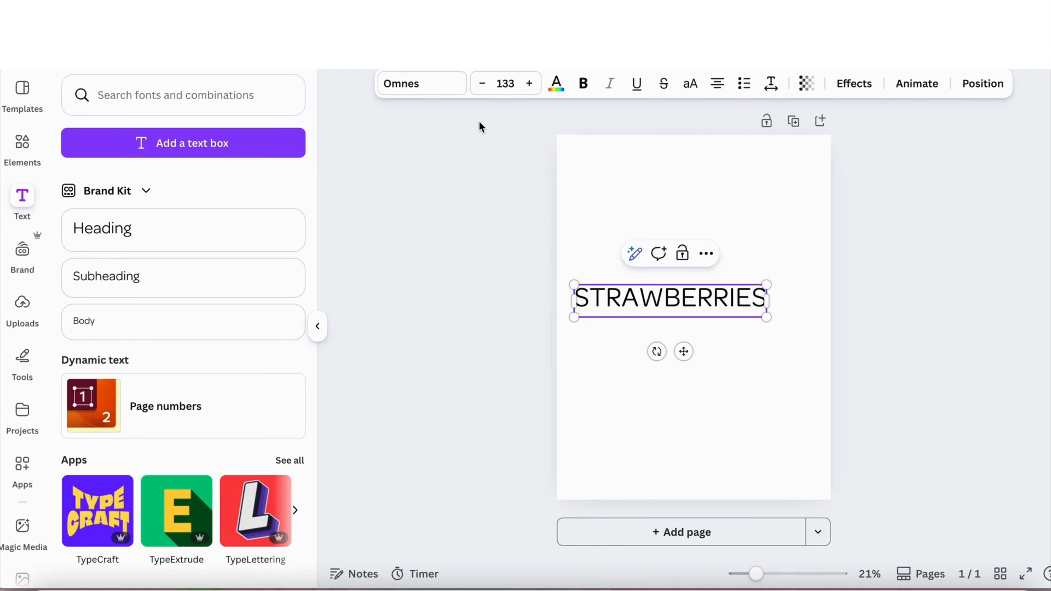
pyautogui.click(410, 83)
pyautogui.click(148, 339)
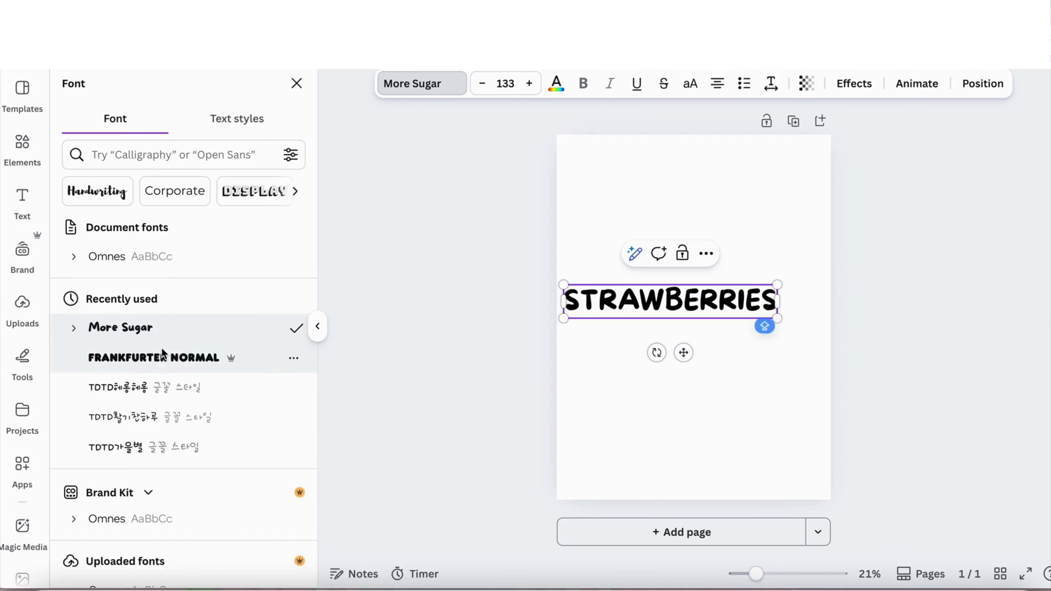
pyautogui.click(159, 357)
pyautogui.click(166, 387)
pyautogui.click(170, 417)
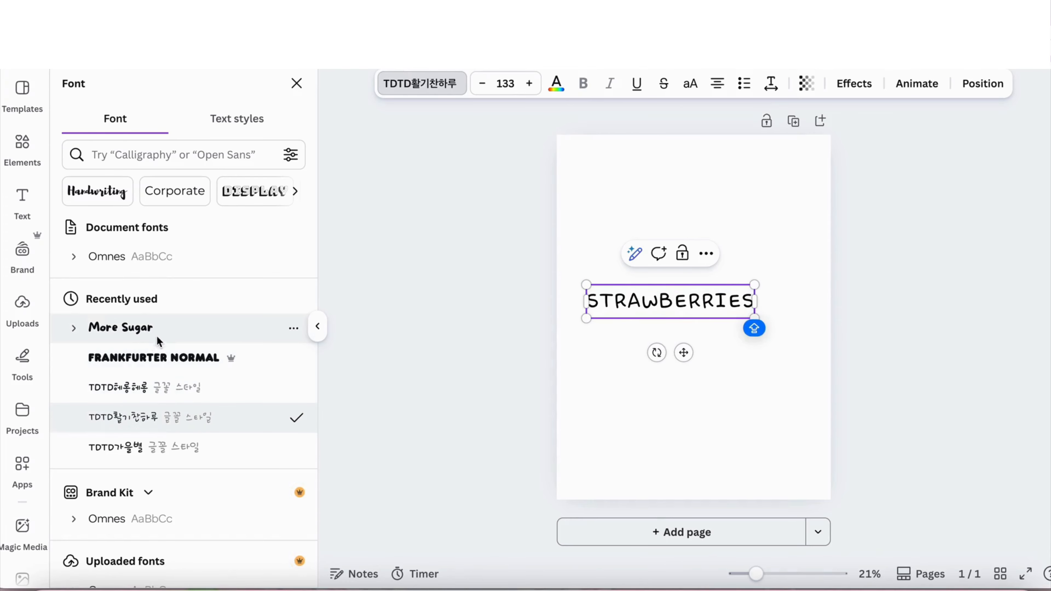
pyautogui.click(174, 388)
pyautogui.click(131, 334)
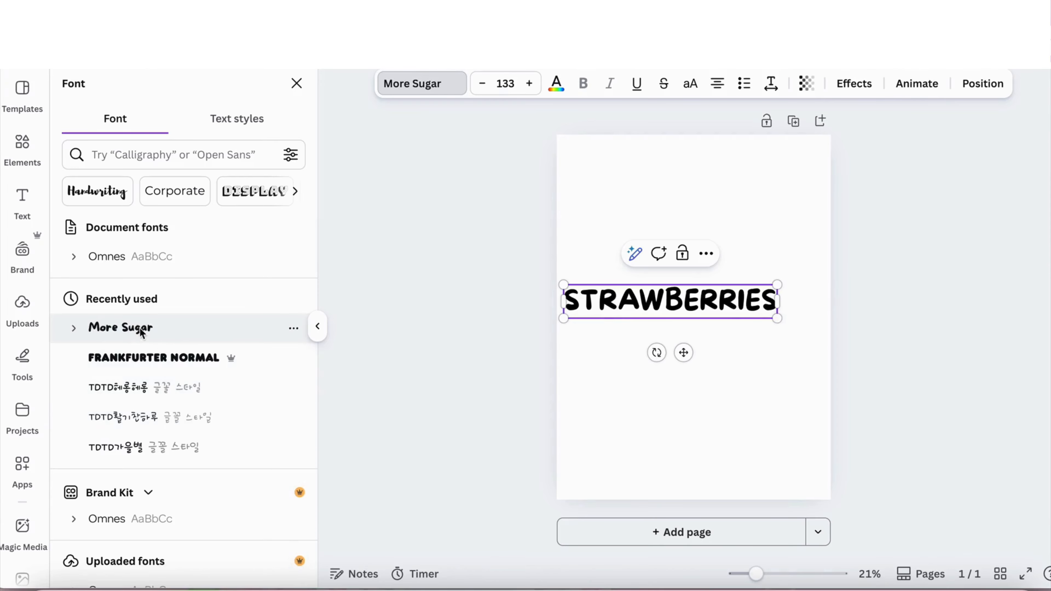
pyautogui.click(672, 350)
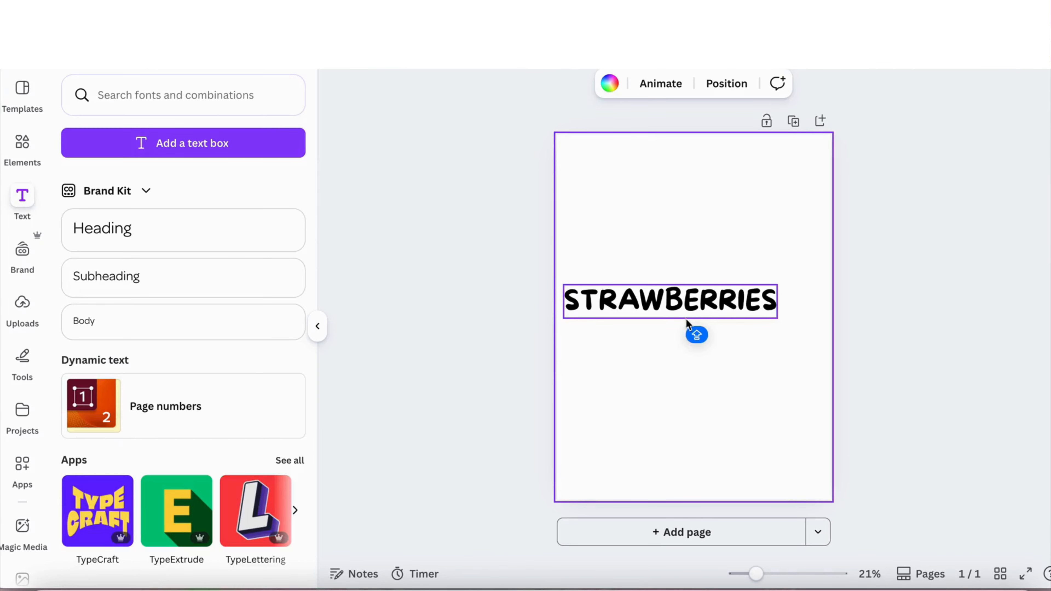
# - Move the STRAWBERRIES heading slightly up and enlarge it until it spans nearly the full page width
pyautogui.click(673, 299)
pyautogui.moveTo(673, 299); pyautogui.dragTo(700, 281)
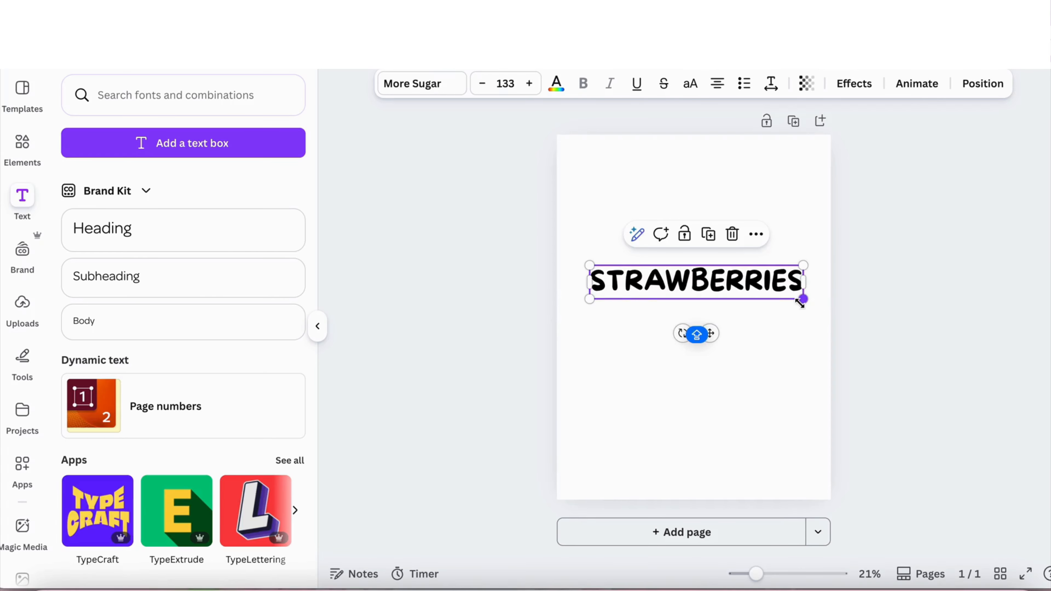
pyautogui.moveTo(803, 299); pyautogui.dragTo(827, 302)
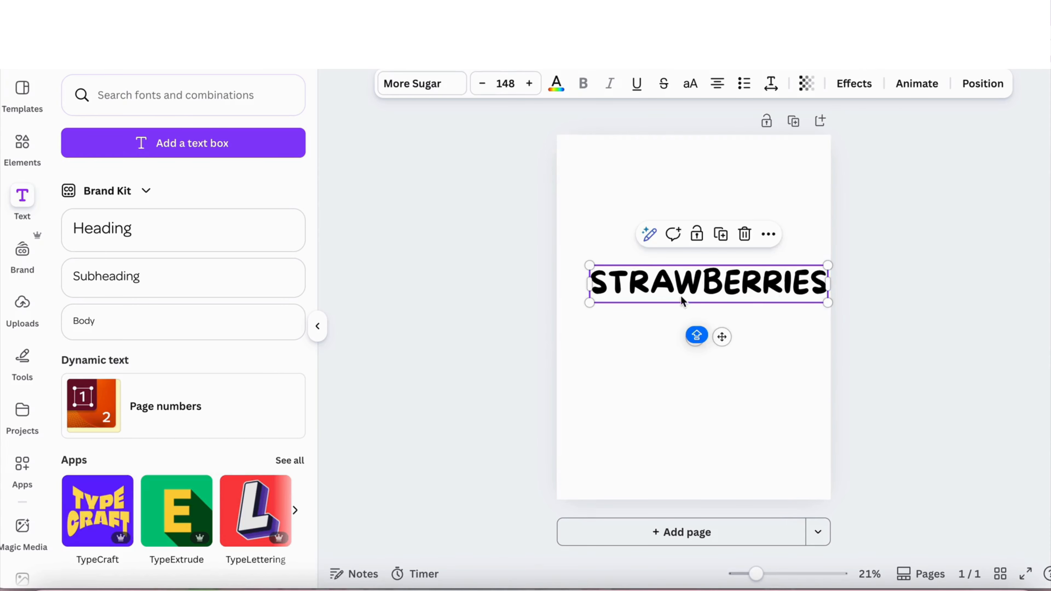
pyautogui.moveTo(592, 272); pyautogui.dragTo(559, 260)
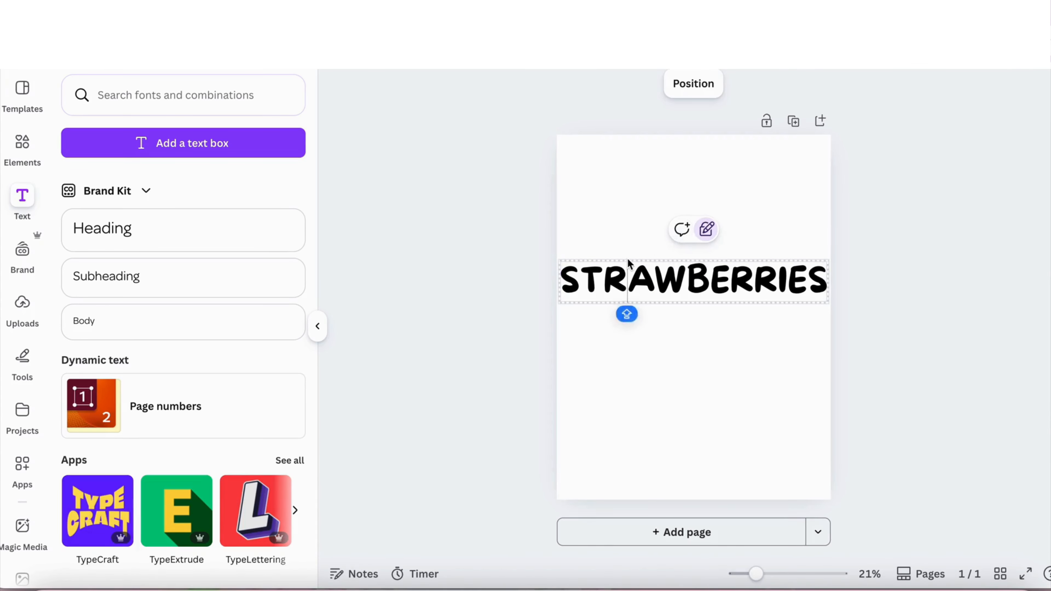
# - Change the heading text from plural to STRAWBERRY
pyautogui.click(630, 264)
pyautogui.doubleClick(790, 293)
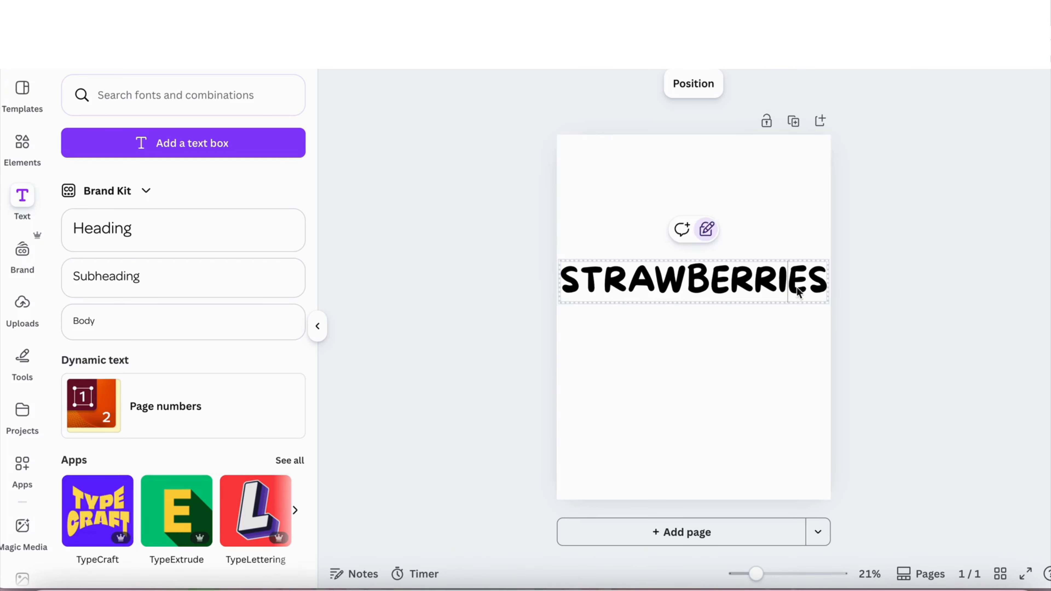
pyautogui.press('BackSpace')
pyautogui.press('BackSpace')
pyautogui.press('BackSpace')
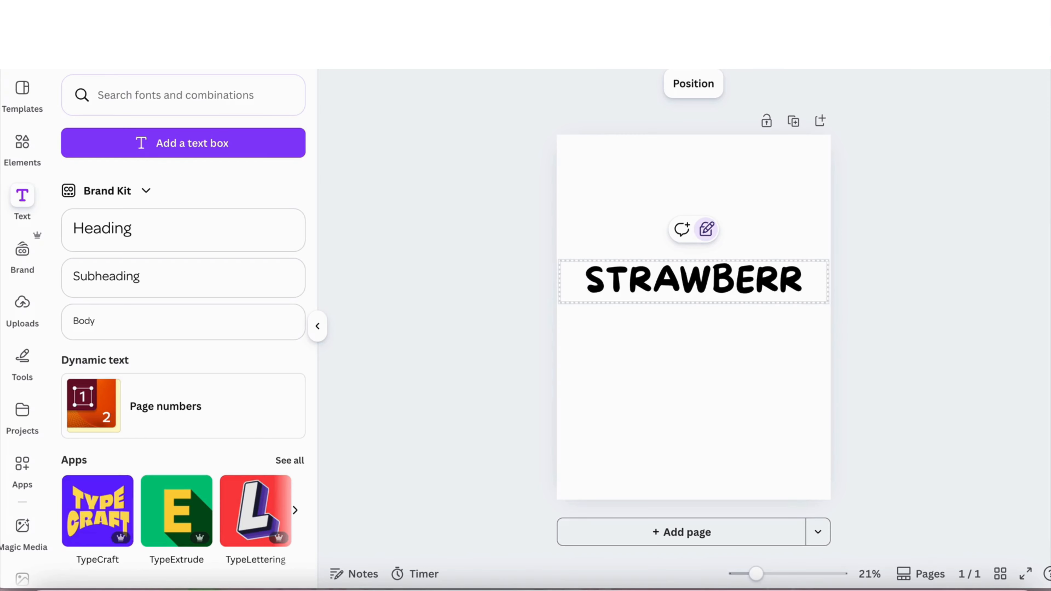
pyautogui.write('Y')
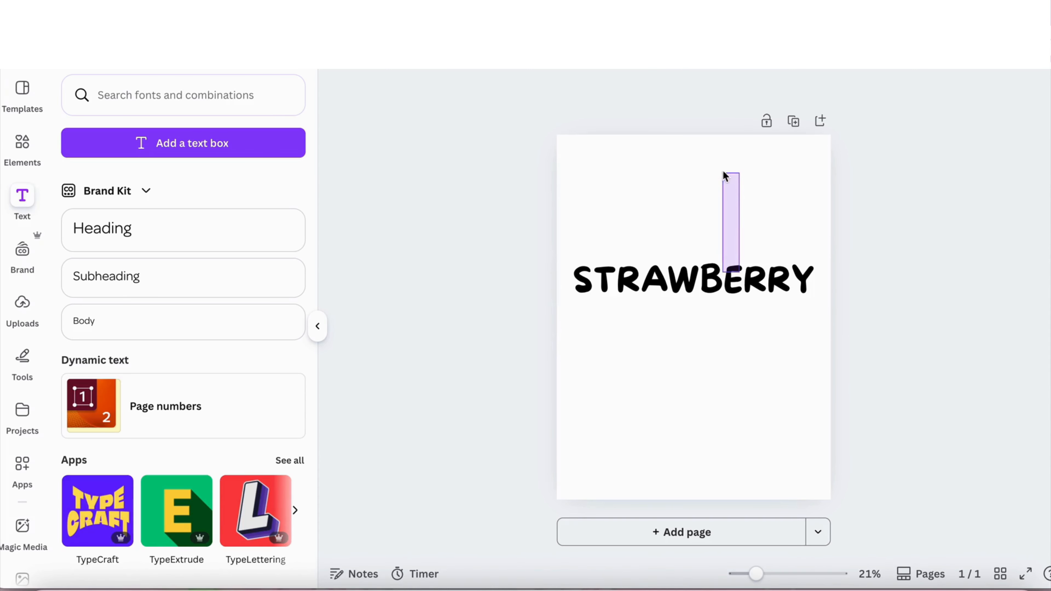
# - Unlock the STRAWBERRY heading and move it up near the top of the poster page
pyautogui.click(711, 274)
pyautogui.click(711, 274)
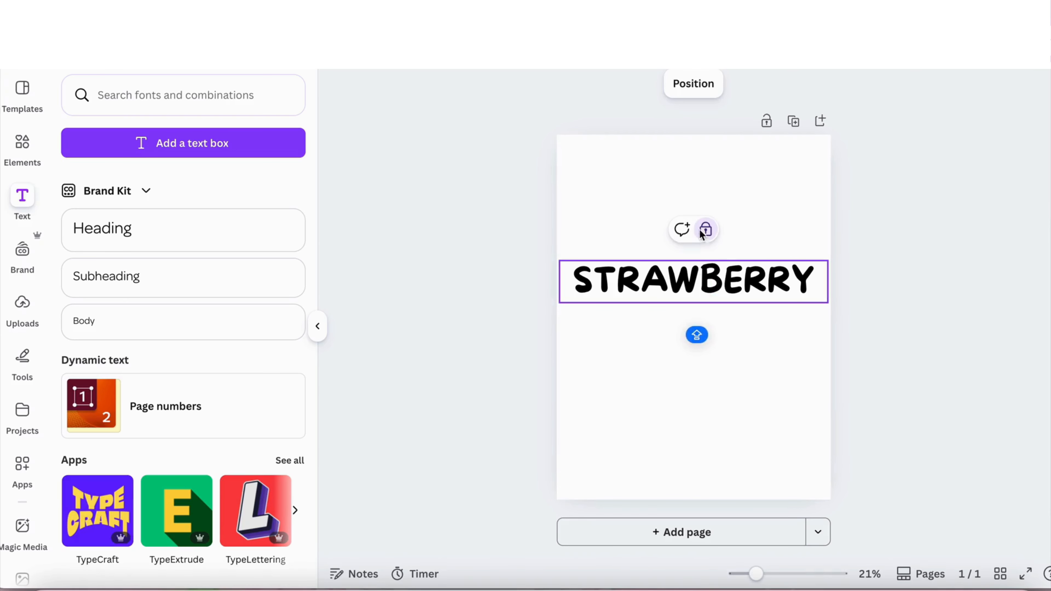
pyautogui.click(709, 227)
pyautogui.moveTo(708, 285); pyautogui.dragTo(709, 192)
pyautogui.click(886, 209)
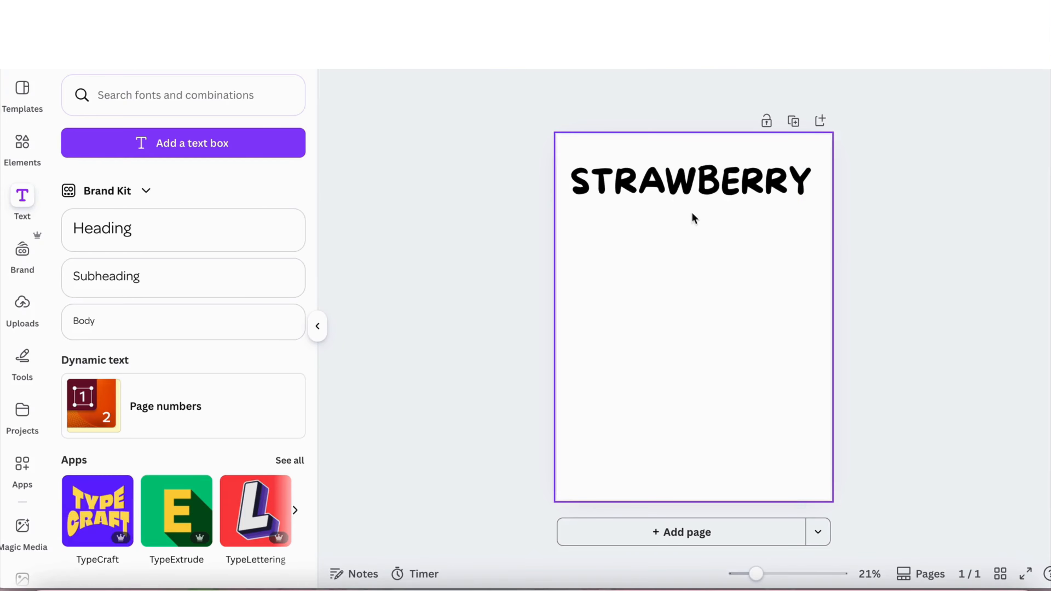
# - Add a second text box reading NEW FLAVOUR at about size 65.7 and place it directly under the STRAWBERRY heading
pyautogui.click(248, 143)
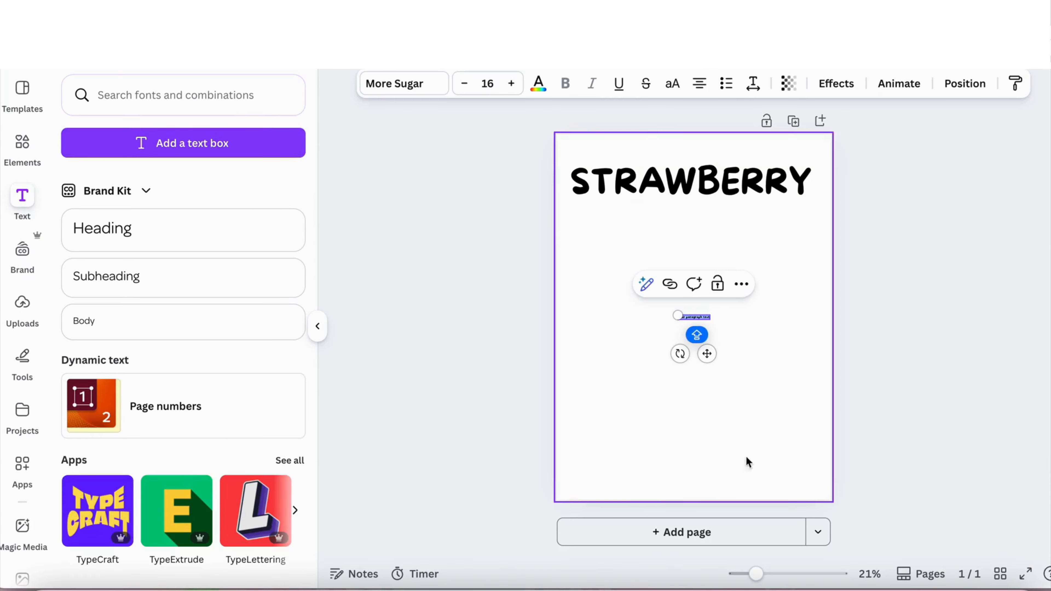
pyautogui.moveTo(678, 316); pyautogui.dragTo(577, 334)
pyautogui.write('N')
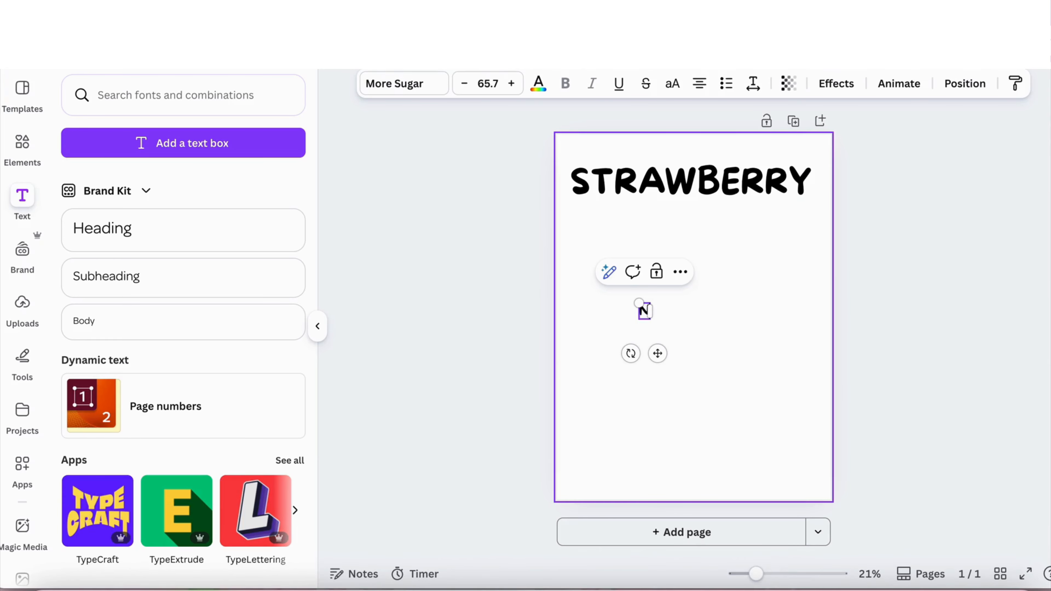
pyautogui.write('EW FLAVOUR')
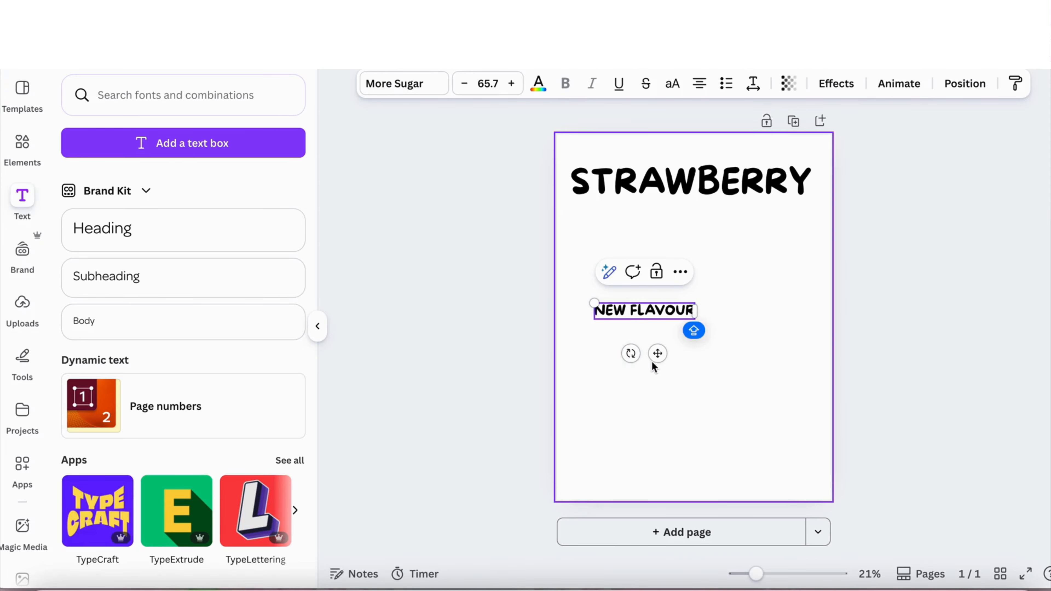
pyautogui.moveTo(652, 362); pyautogui.dragTo(700, 259)
pyautogui.click(696, 314)
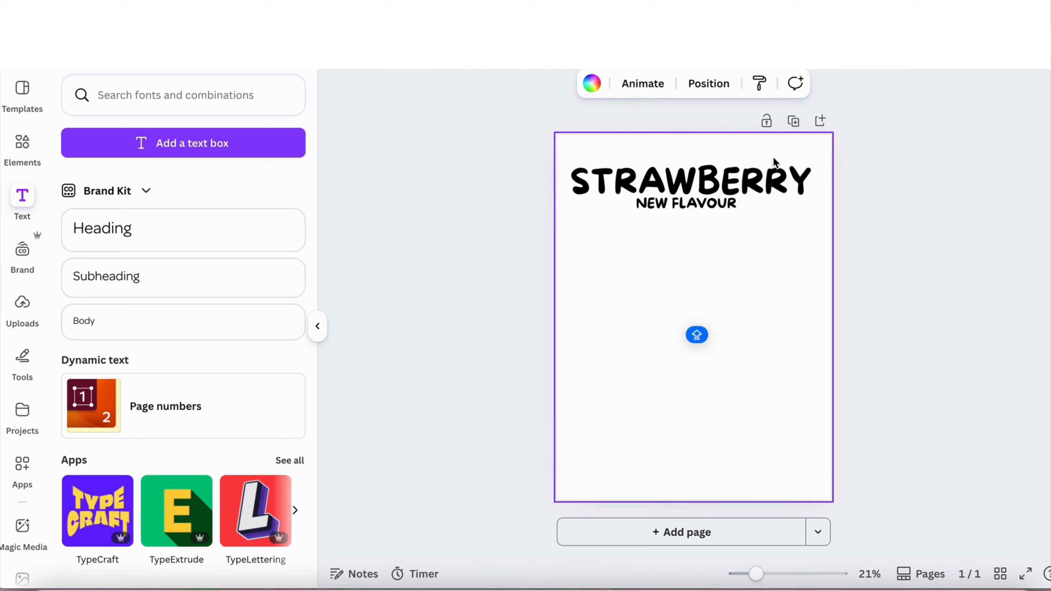
# - Search the elements for ice cream, add the pink ice cream cone graphic and place it slightly left of the page's centre
pyautogui.click(22, 147)
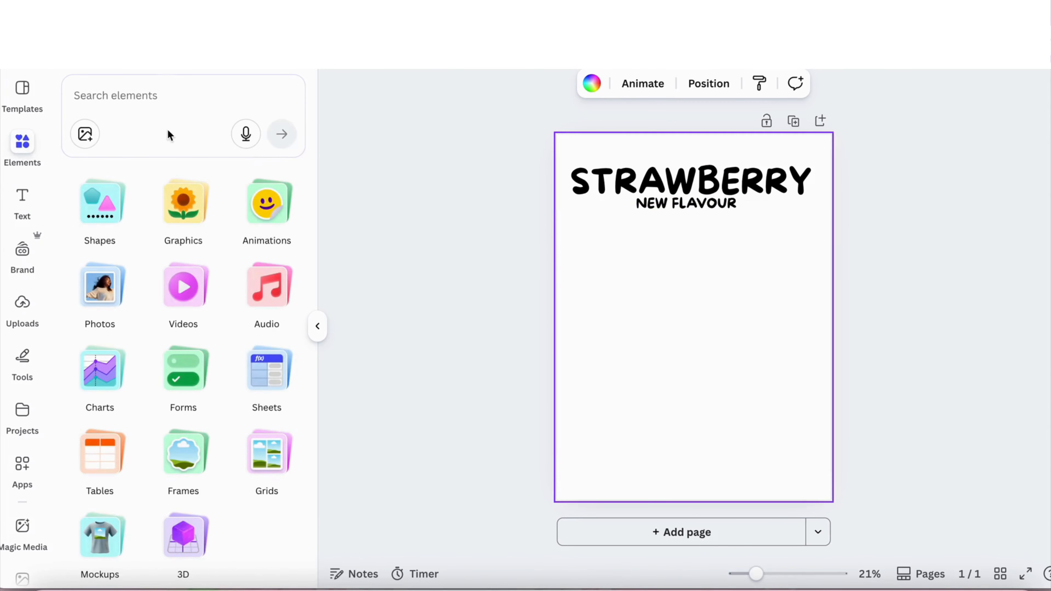
pyautogui.click(87, 96)
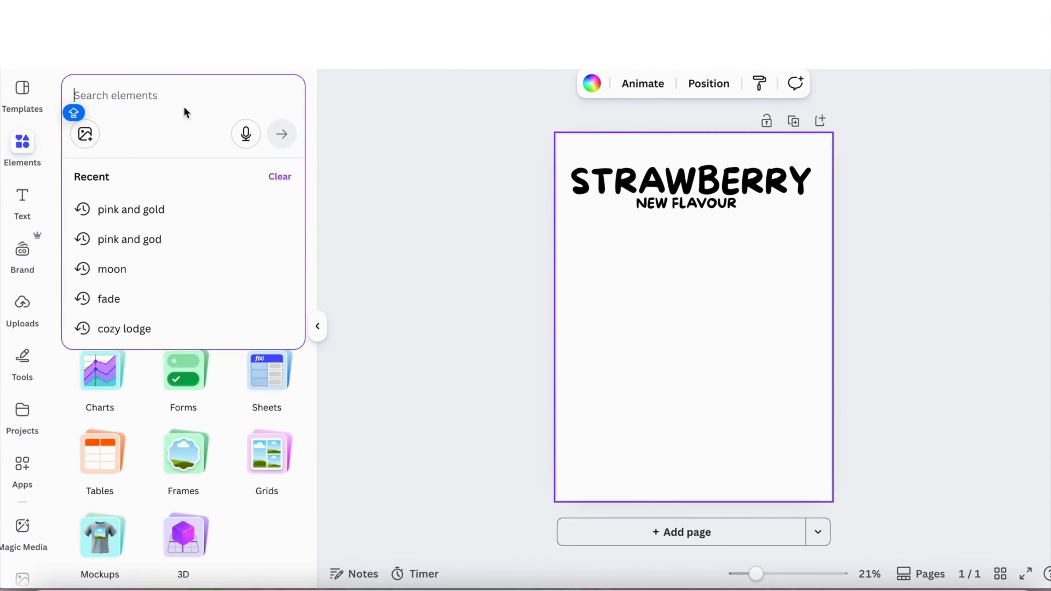
pyautogui.write('IcE')
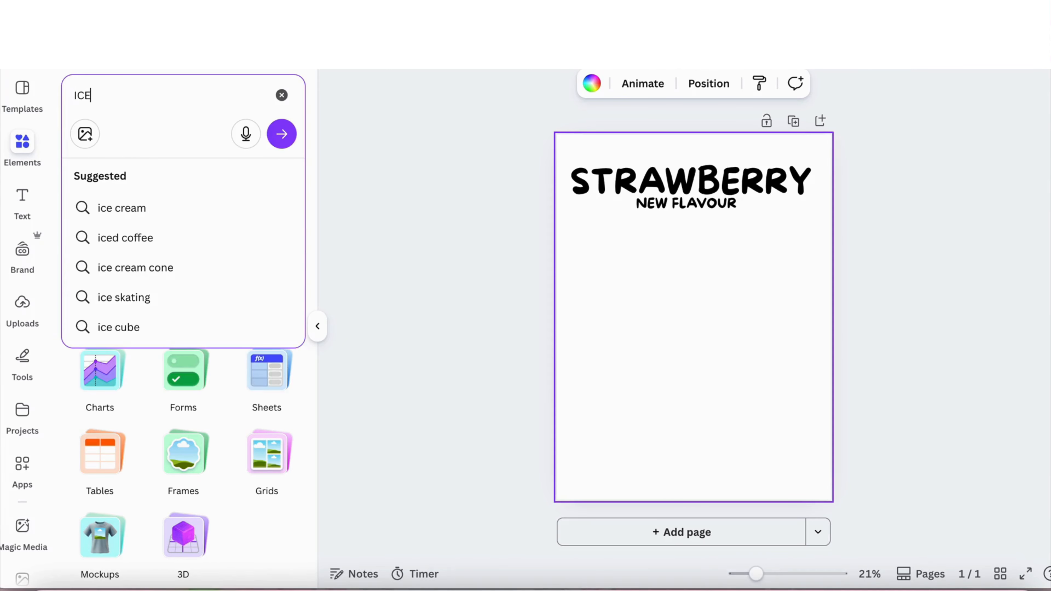
pyautogui.click(170, 207)
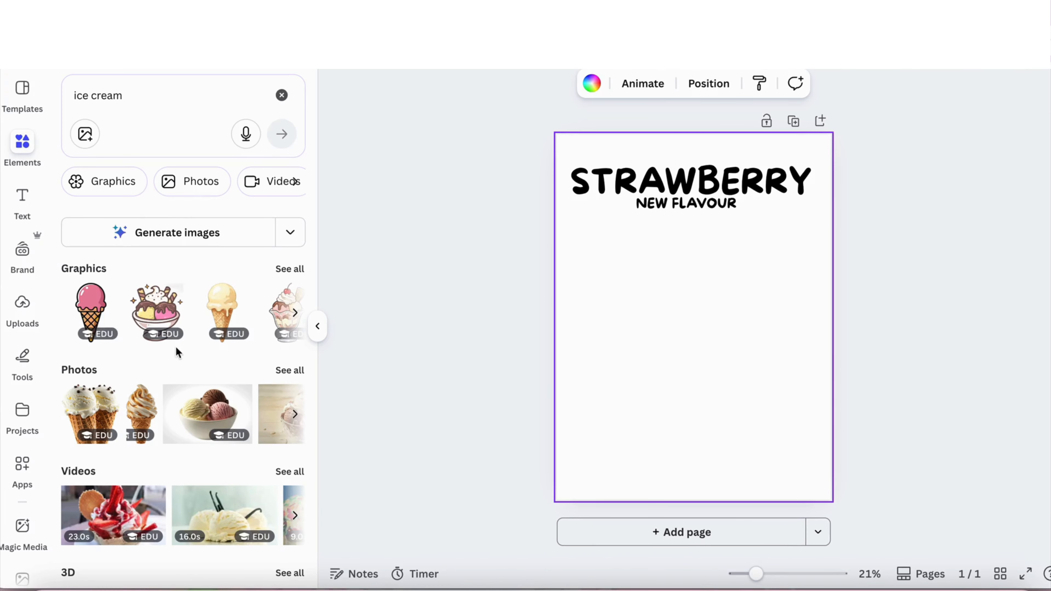
pyautogui.click(92, 310)
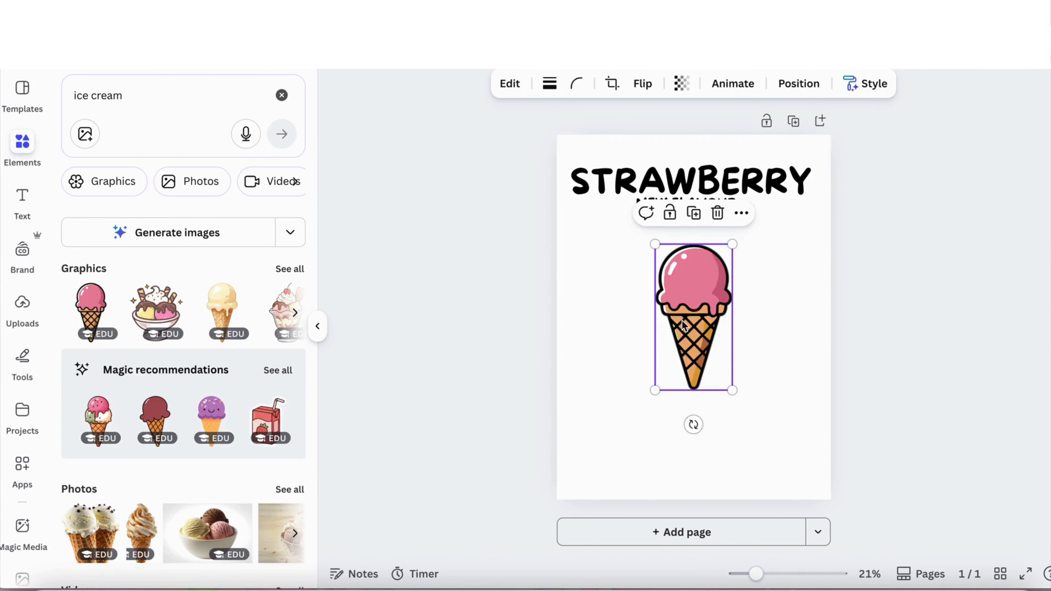
pyautogui.moveTo(653, 239); pyautogui.dragTo(611, 295)
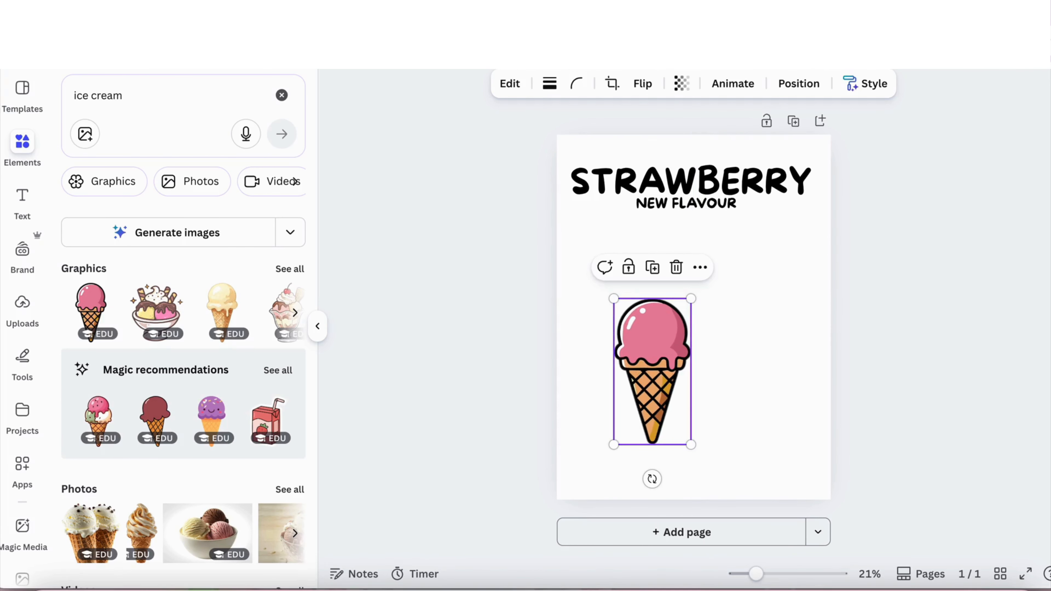
pyautogui.click(549, 83)
pyautogui.moveTo(451, 186)
pyautogui.mouseDown()
pyautogui.moveTo(503, 186)
pyautogui.moveTo(453, 186)
pyautogui.mouseUp()
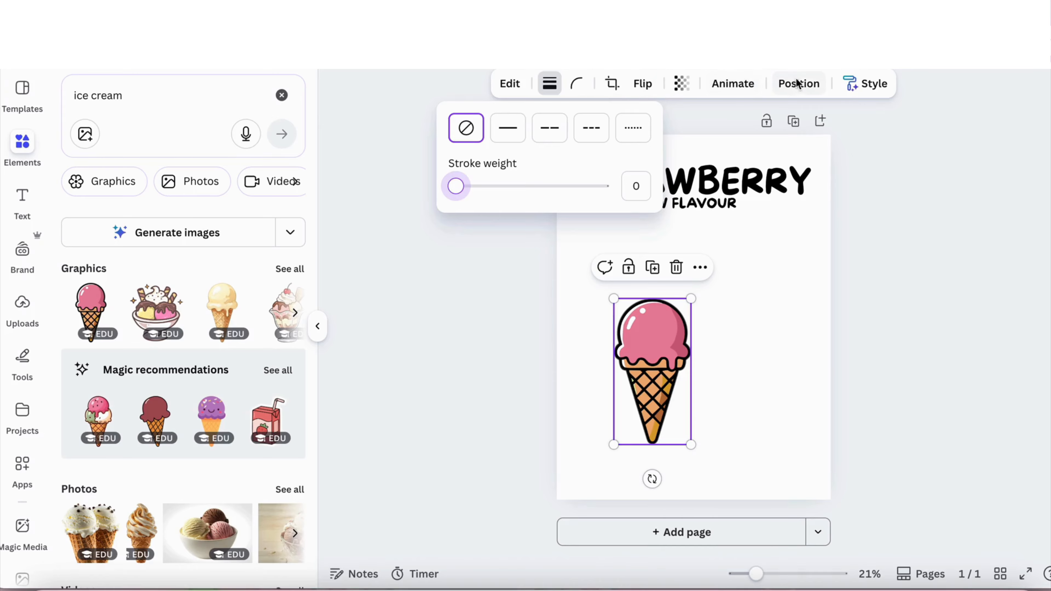
pyautogui.click(818, 83)
pyautogui.click(727, 84)
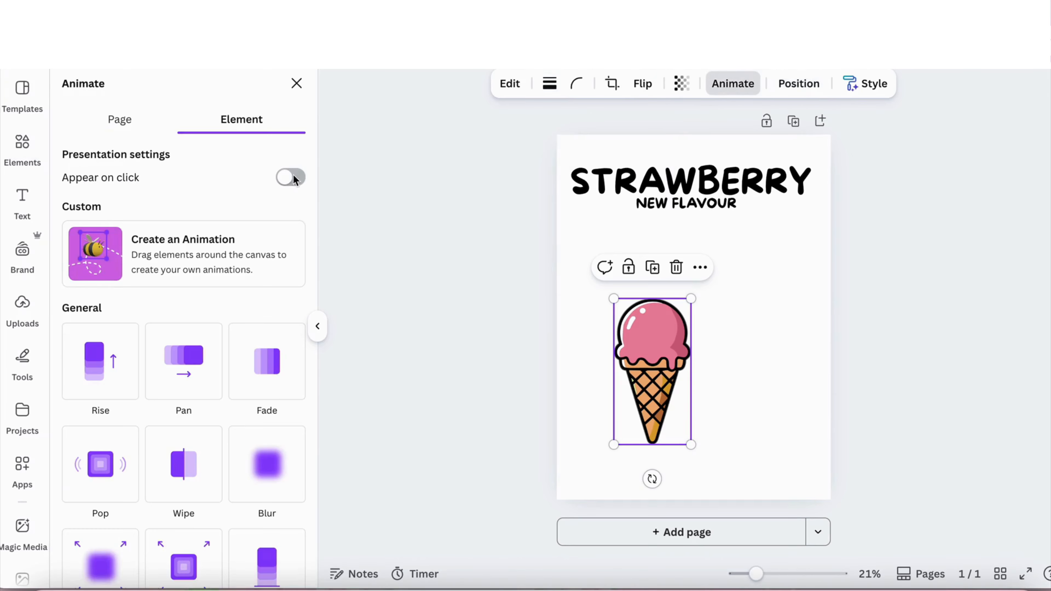
pyautogui.click(136, 122)
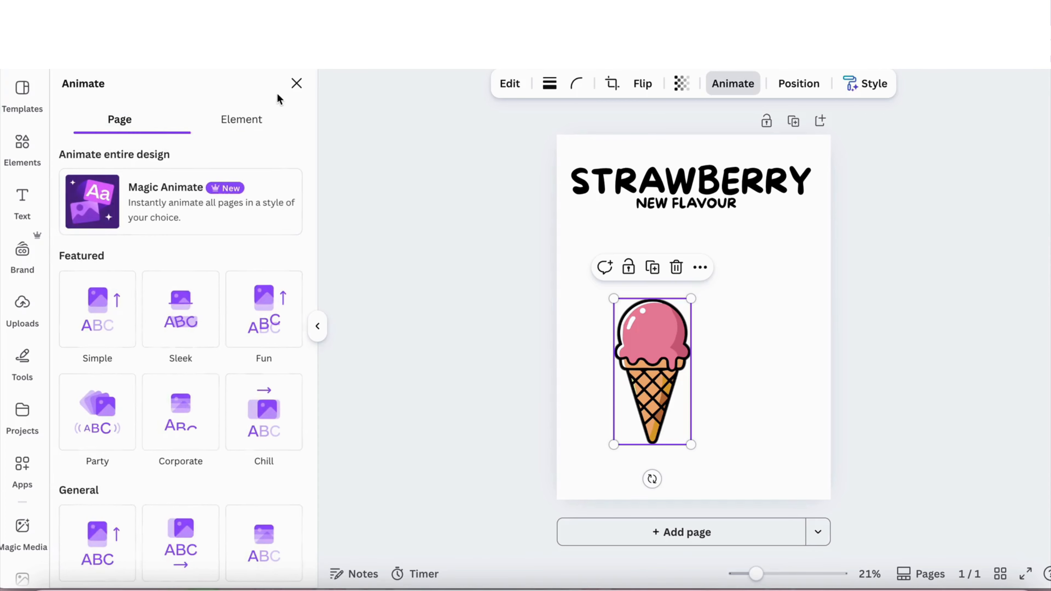
pyautogui.click(303, 85)
# - Move the ice cream cone to the poster's left side below NEW FLAVOUR and tilt it slightly clockwise
pyautogui.moveTo(677, 384); pyautogui.dragTo(603, 323)
pyautogui.click(772, 412)
pyautogui.click(616, 399)
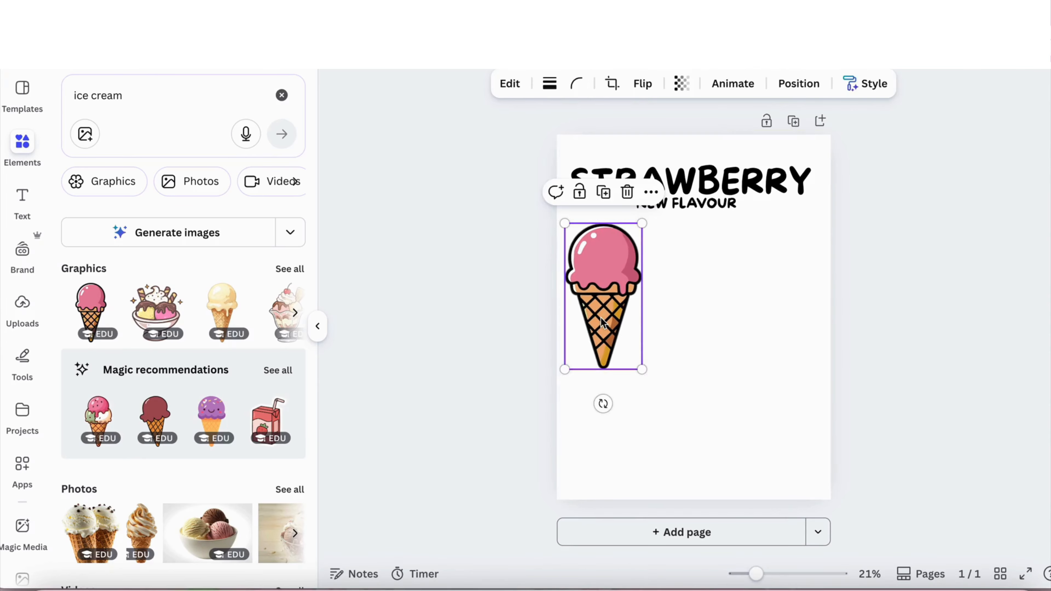
pyautogui.moveTo(612, 409); pyautogui.dragTo(571, 398)
pyautogui.moveTo(599, 297); pyautogui.dragTo(579, 317)
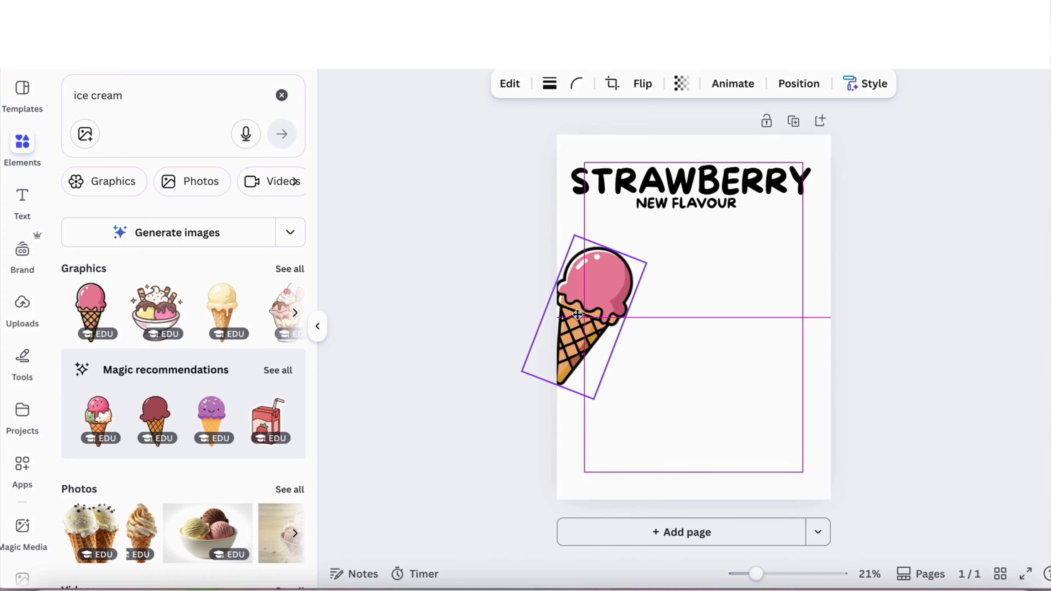
pyautogui.click(612, 278)
pyautogui.click(631, 201)
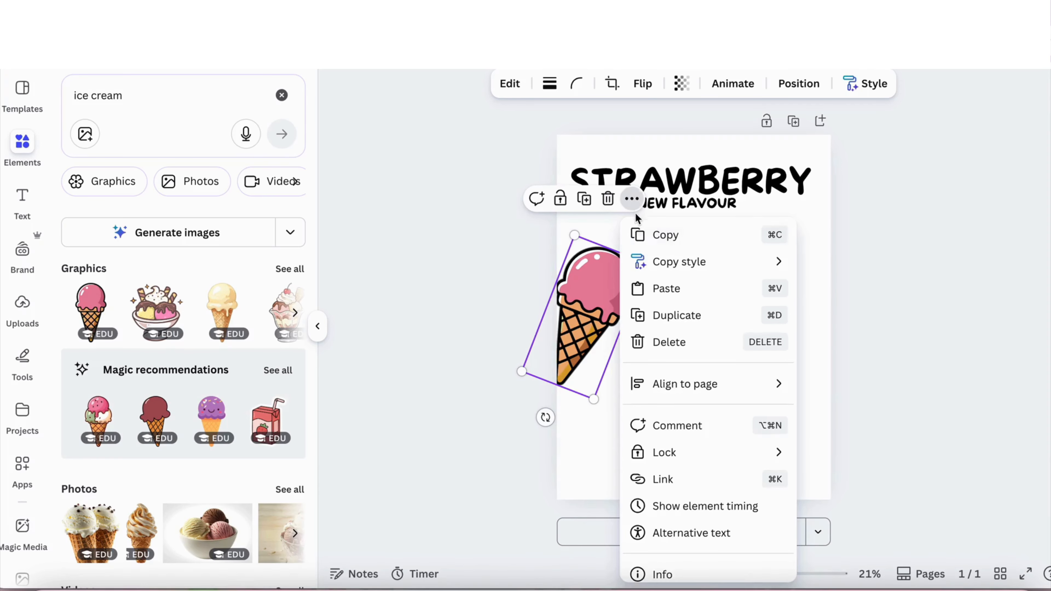
pyautogui.click(635, 209)
pyautogui.moveTo(591, 316); pyautogui.dragTo(616, 306)
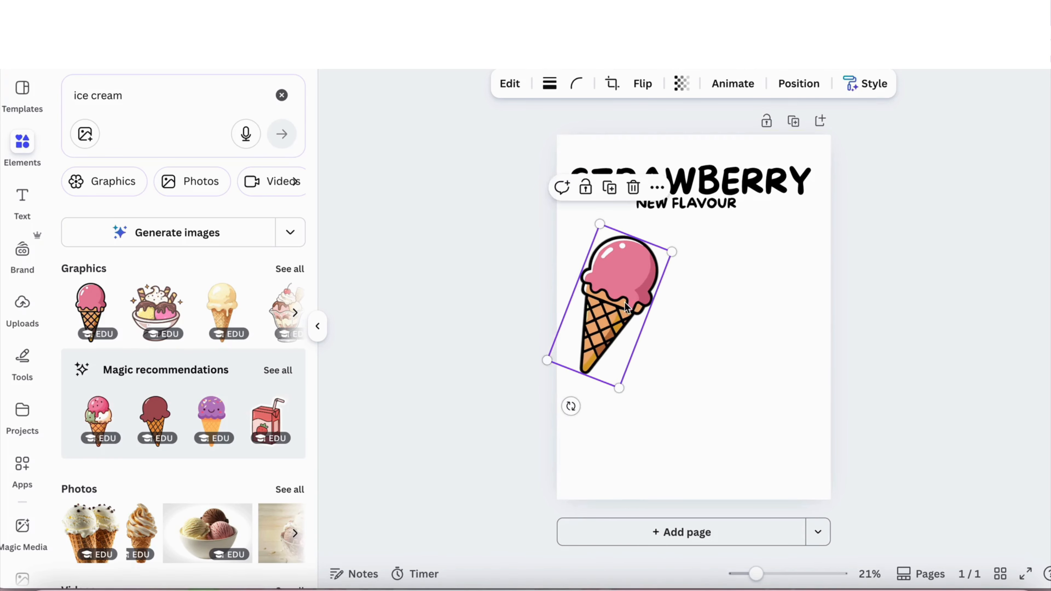
pyautogui.moveTo(571, 407)
pyautogui.mouseDown()
pyautogui.moveTo(626, 399)
pyautogui.moveTo(592, 407)
pyautogui.mouseUp()
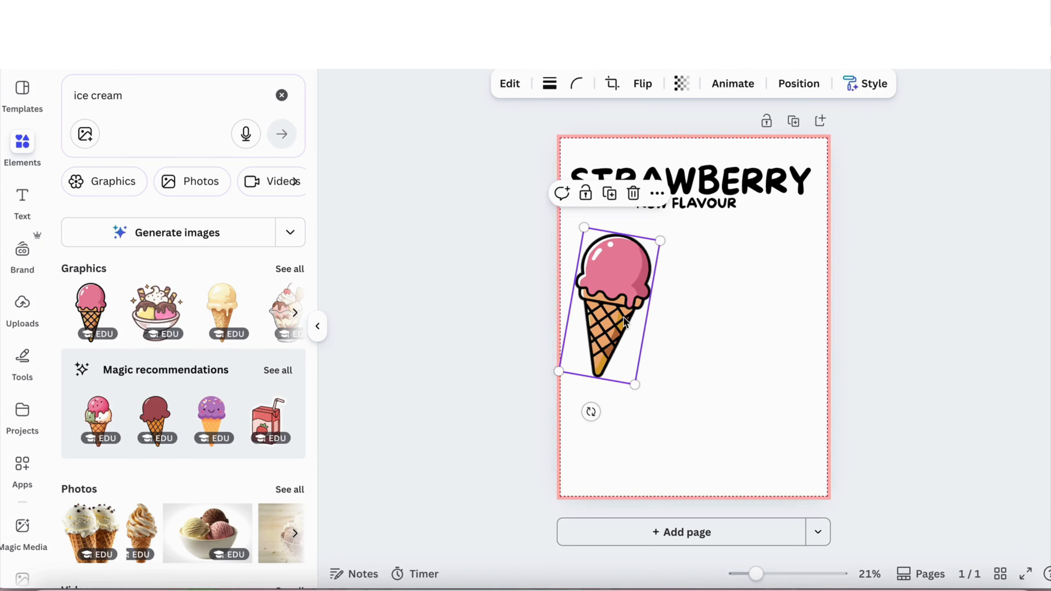
# - Duplicate the tilted cone with a small sideways offset and set the rear cone's transparency to 35
pyautogui.moveTo(623, 317)
pyautogui.mouseDown()
pyautogui.moveTo(602, 317)
pyautogui.moveTo(619, 313)
pyautogui.mouseUp()
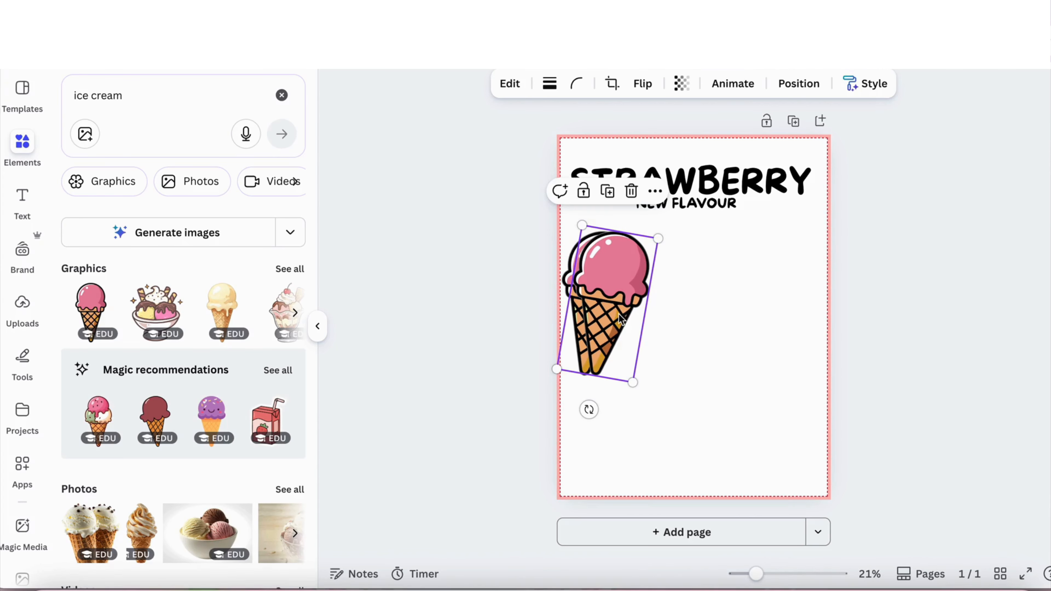
pyautogui.click(572, 251)
pyautogui.click(677, 89)
pyautogui.moveTo(678, 144); pyautogui.dragTo(645, 145)
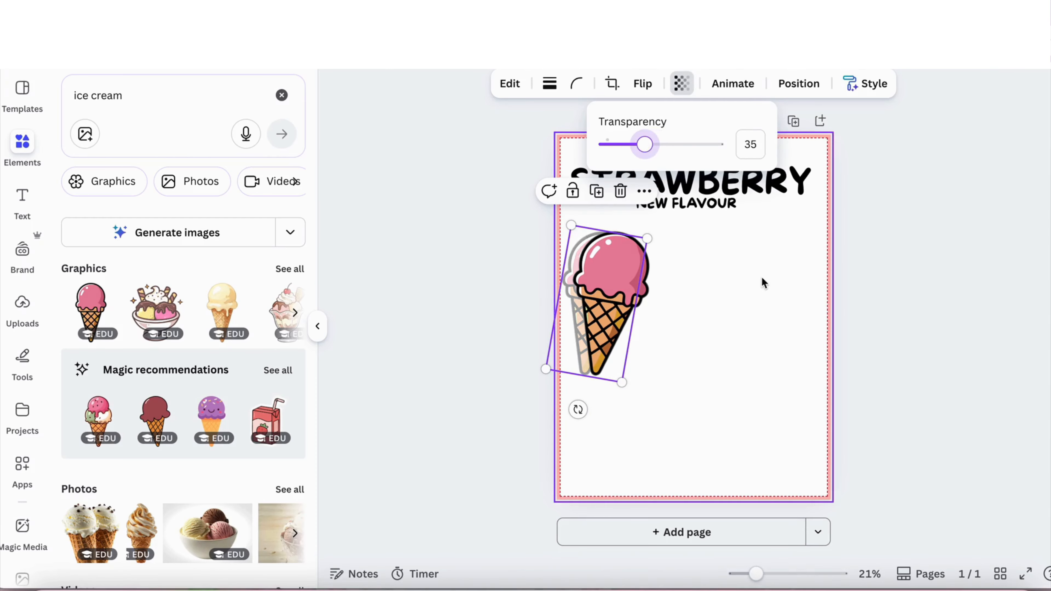
pyautogui.click(763, 283)
# - Group the solid cone with the faded cone behind it
pyautogui.click(632, 346)
pyautogui.moveTo(601, 327); pyautogui.dragTo(612, 328)
pyautogui.click(768, 399)
pyautogui.moveTo(719, 404); pyautogui.dragTo(545, 314)
pyautogui.click(567, 195)
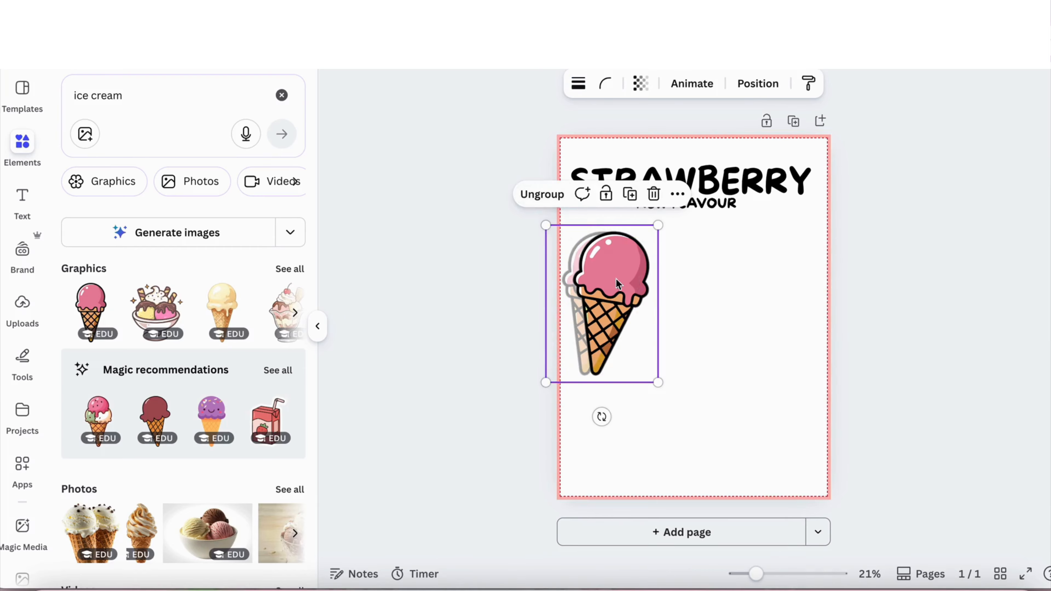
# - Place a smaller, counterclockwise-tilted copy of the cone group at the poster's lower right and raise the original to just below NEW FLAVOUR
pyautogui.click(613, 302)
pyautogui.click(678, 280)
pyautogui.click(648, 275)
pyautogui.moveTo(648, 276); pyautogui.dragTo(819, 370)
pyautogui.moveTo(763, 504); pyautogui.dragTo(828, 498)
pyautogui.moveTo(752, 385); pyautogui.dragTo(753, 424)
pyautogui.moveTo(776, 331); pyautogui.dragTo(780, 402)
pyautogui.moveTo(777, 438); pyautogui.dragTo(777, 390)
pyautogui.moveTo(613, 294); pyautogui.dragTo(613, 271)
# - Place another, still smaller copy of the cone group in the poster's lower-left corner, tilted clockwise
pyautogui.click(791, 401)
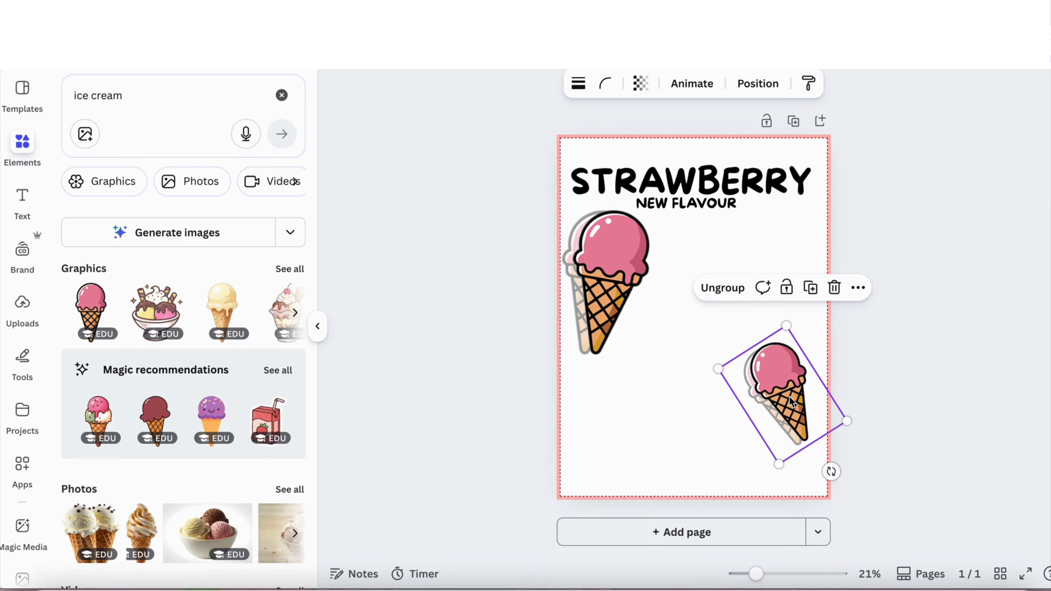
pyautogui.moveTo(791, 401); pyautogui.dragTo(666, 418)
pyautogui.moveTo(707, 488); pyautogui.dragTo(612, 487)
pyautogui.moveTo(720, 389); pyautogui.dragTo(630, 440)
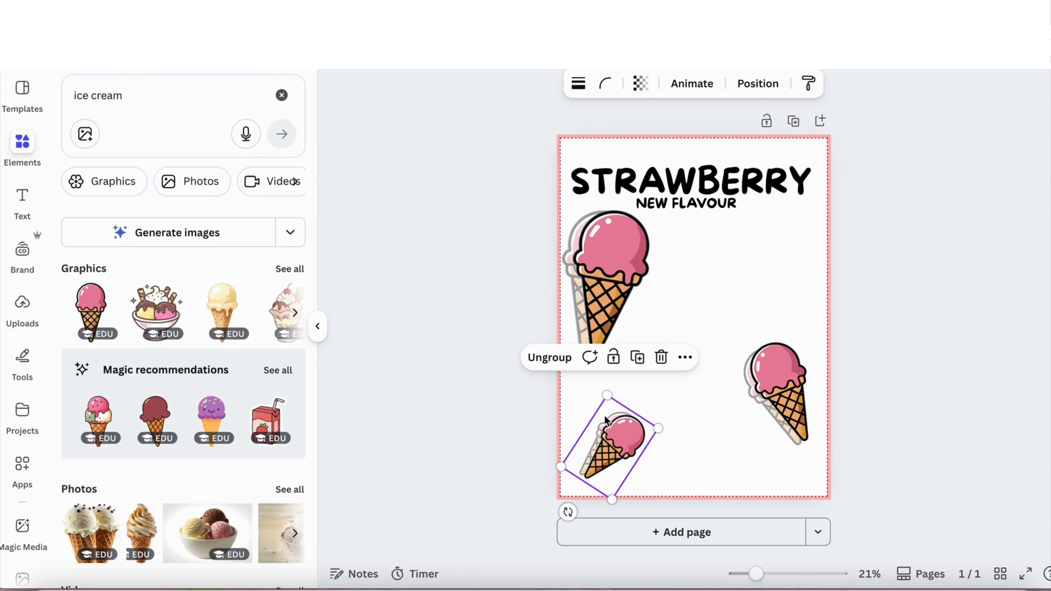
# - Show all ice cream graphics and filter them by the custom light pink colour #FFBFD6
pyautogui.click(295, 314)
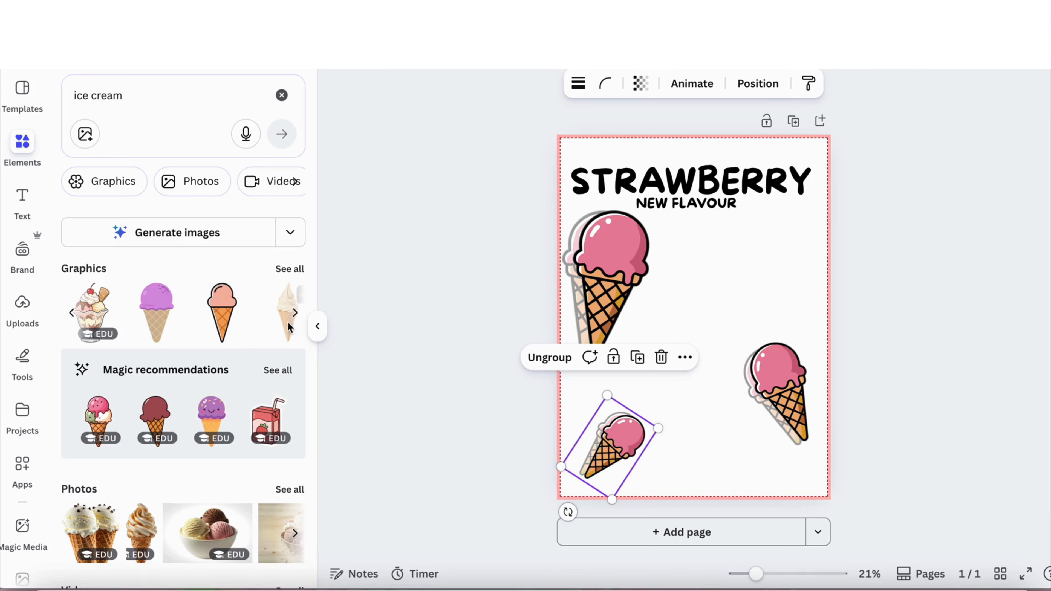
pyautogui.click(291, 270)
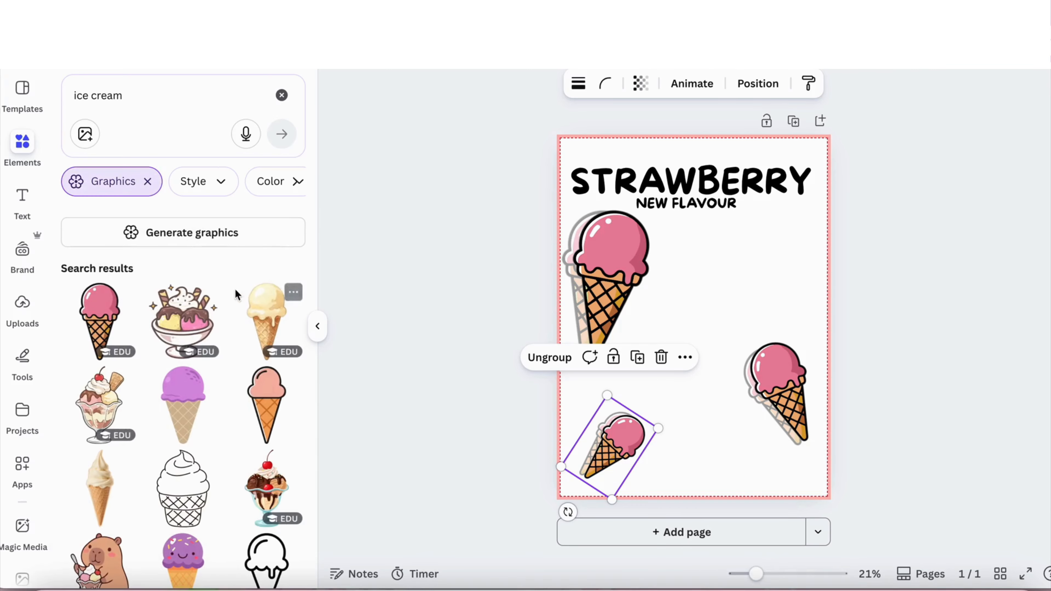
pyautogui.scroll(-3, 248, 373)
pyautogui.scroll(-1, 265, 451)
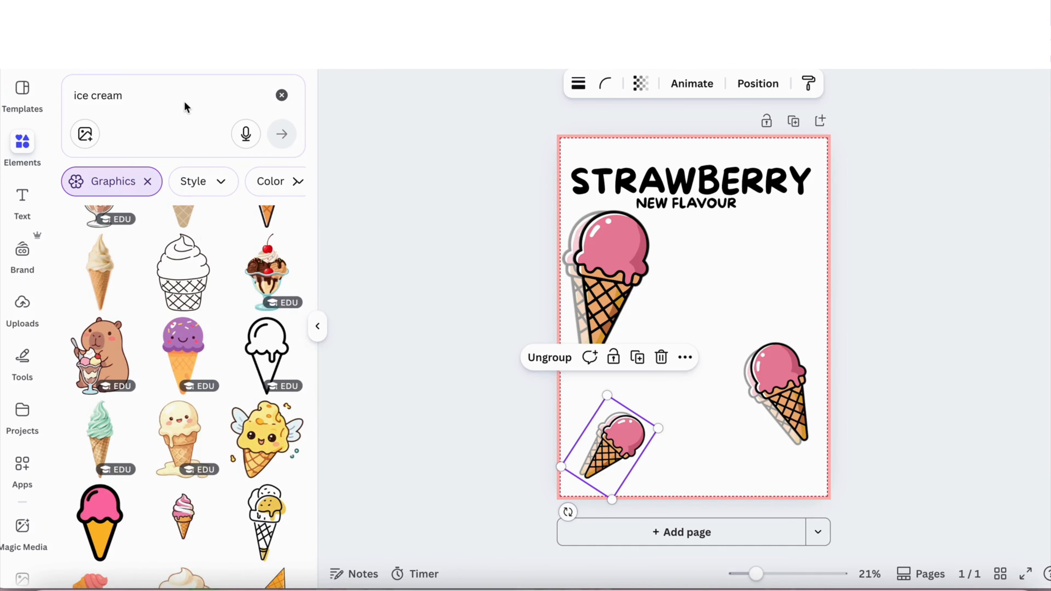
pyautogui.click(275, 180)
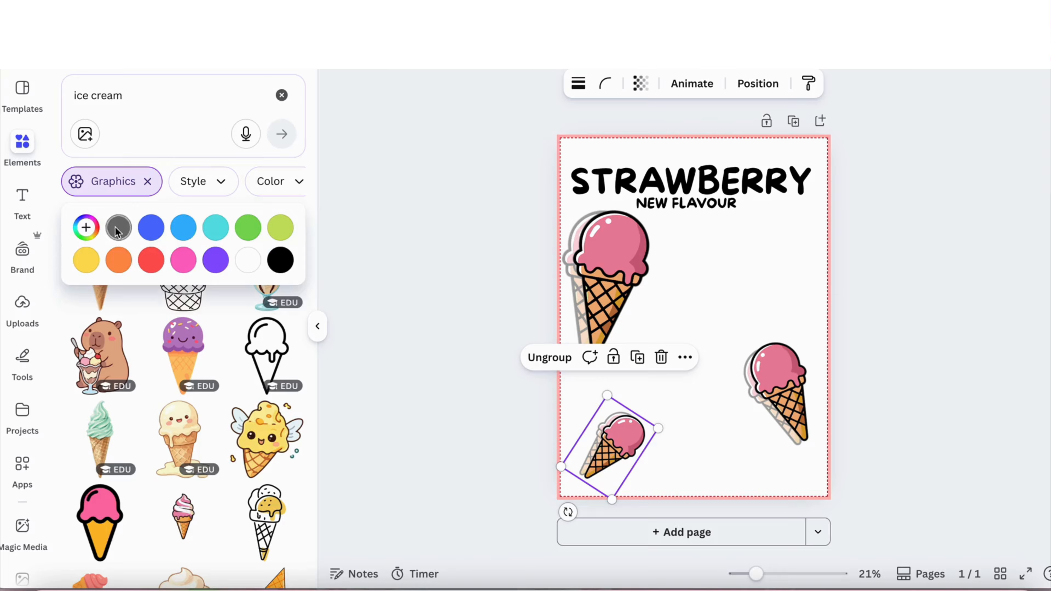
pyautogui.click(87, 229)
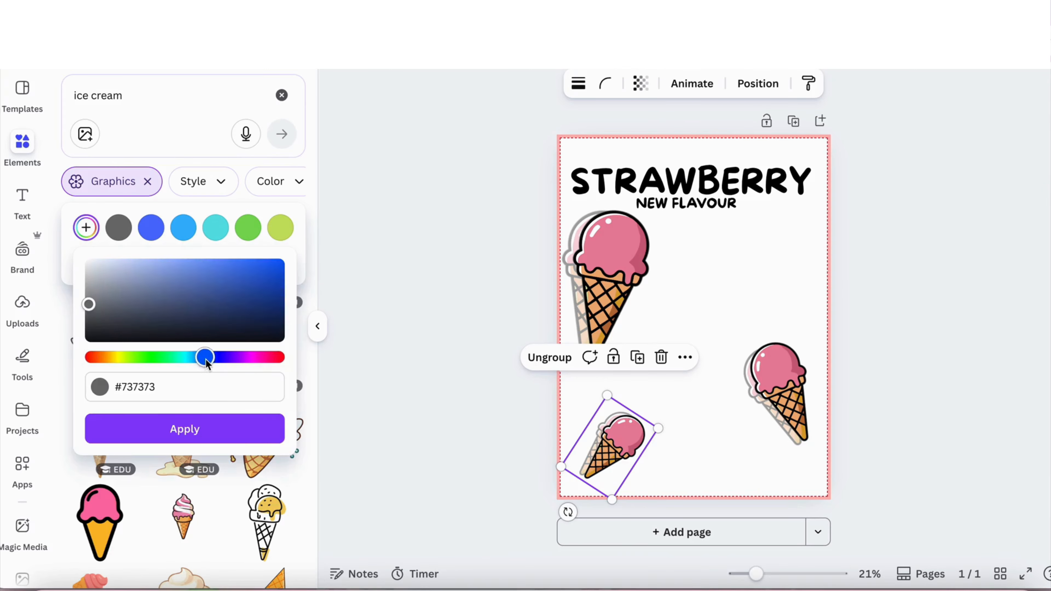
pyautogui.moveTo(206, 364); pyautogui.dragTo(256, 369)
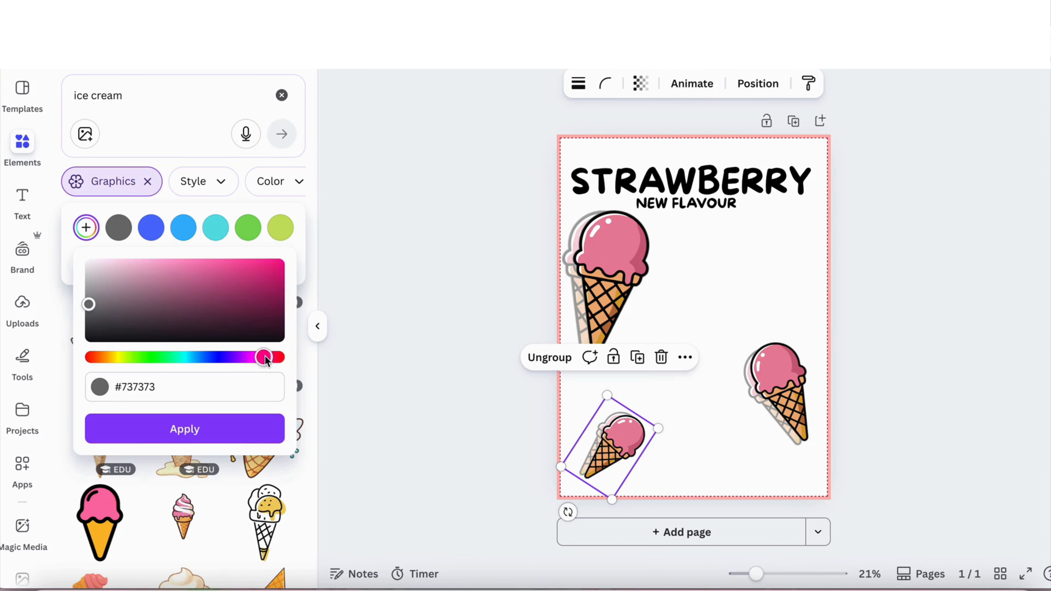
pyautogui.moveTo(244, 335); pyautogui.dragTo(138, 251)
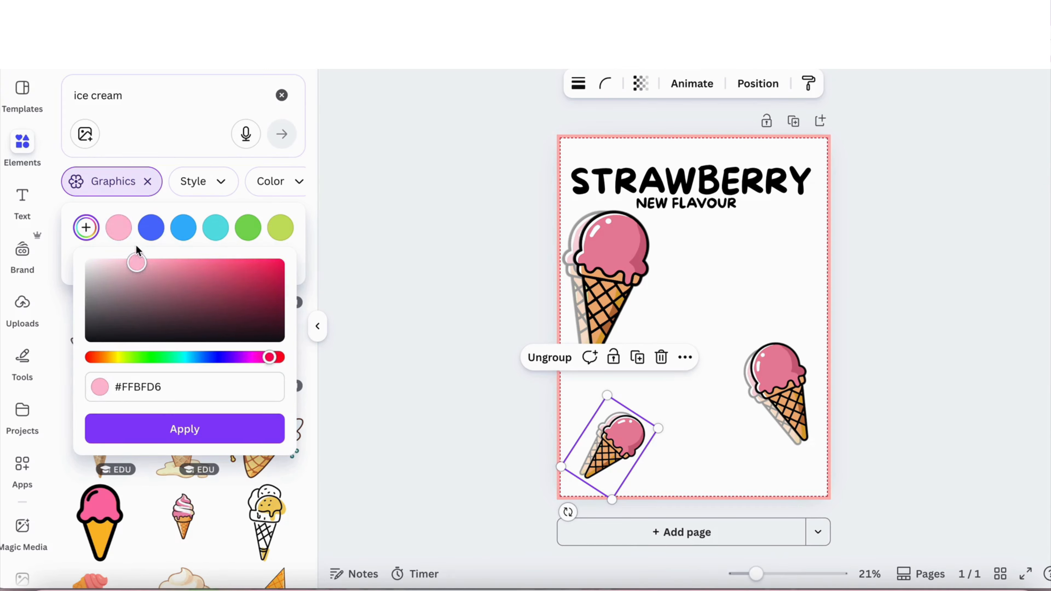
pyautogui.click(207, 429)
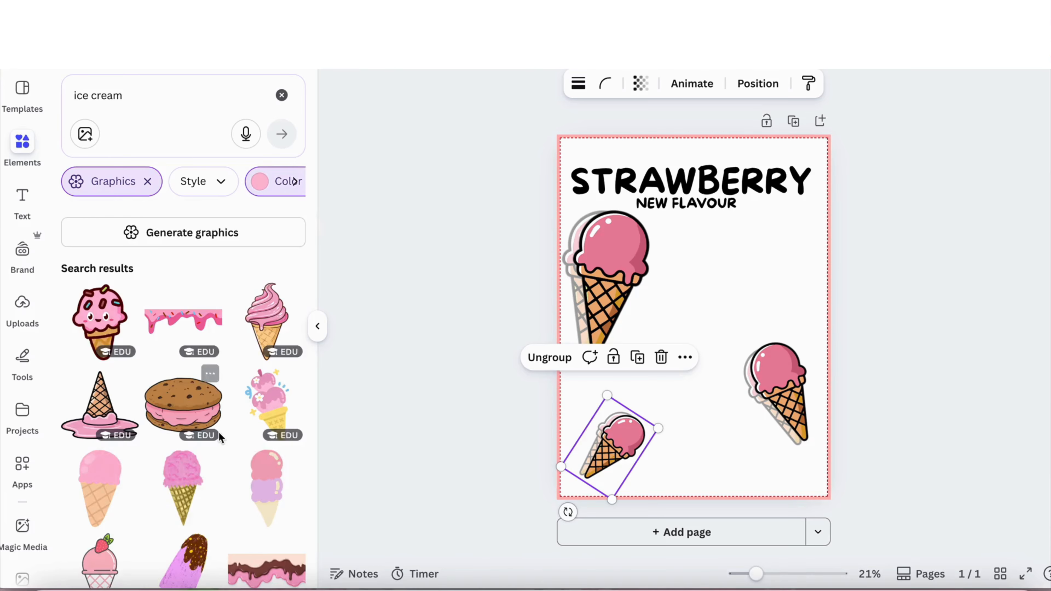
# - Add the pink sprinkled drip graphic along the poster's top edge, with a horizontally flipped copy beside it to span the full width
pyautogui.click(184, 319)
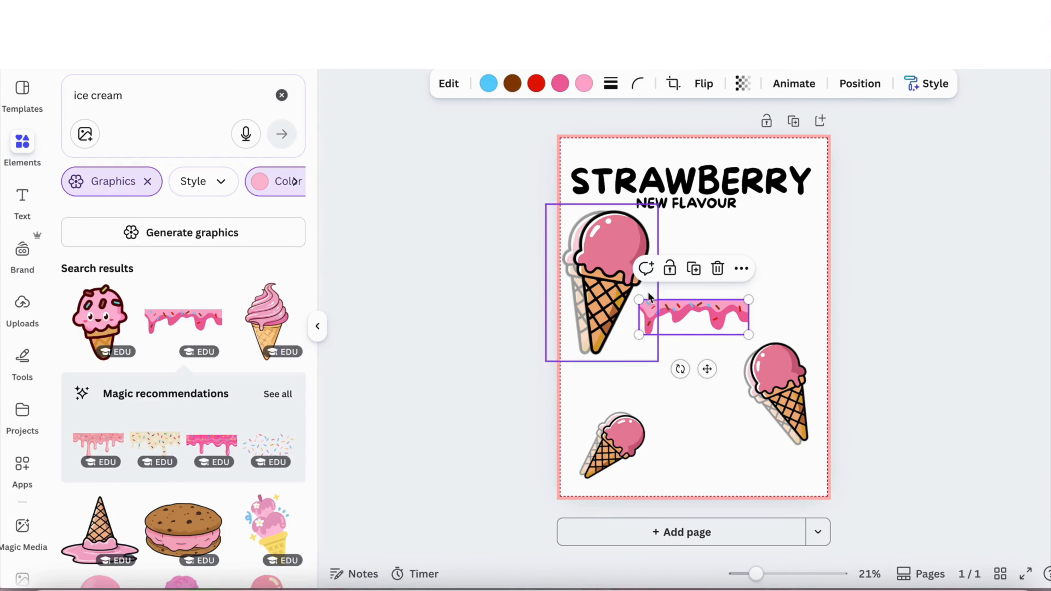
pyautogui.moveTo(686, 303); pyautogui.dragTo(791, 154)
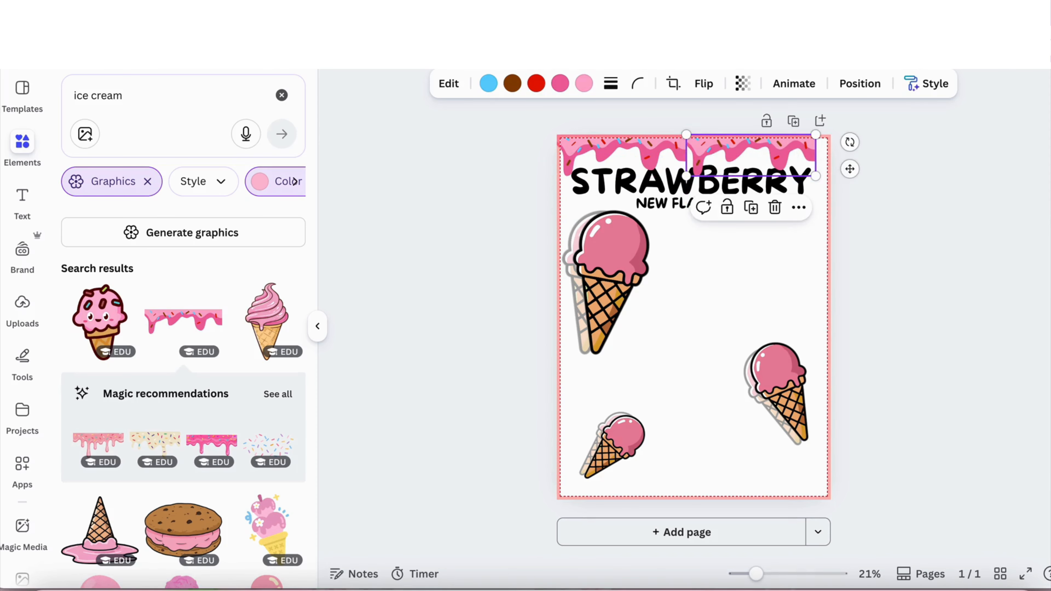
pyautogui.click(706, 84)
pyautogui.click(716, 126)
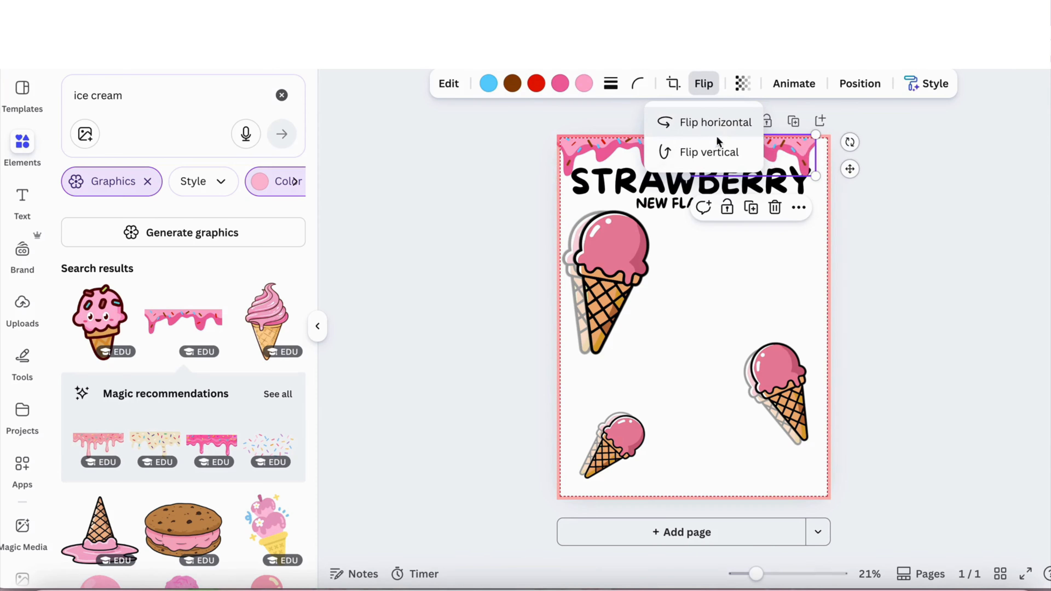
pyautogui.moveTo(802, 143); pyautogui.dragTo(821, 145)
pyautogui.moveTo(703, 135); pyautogui.dragTo(792, 164)
pyautogui.click(847, 219)
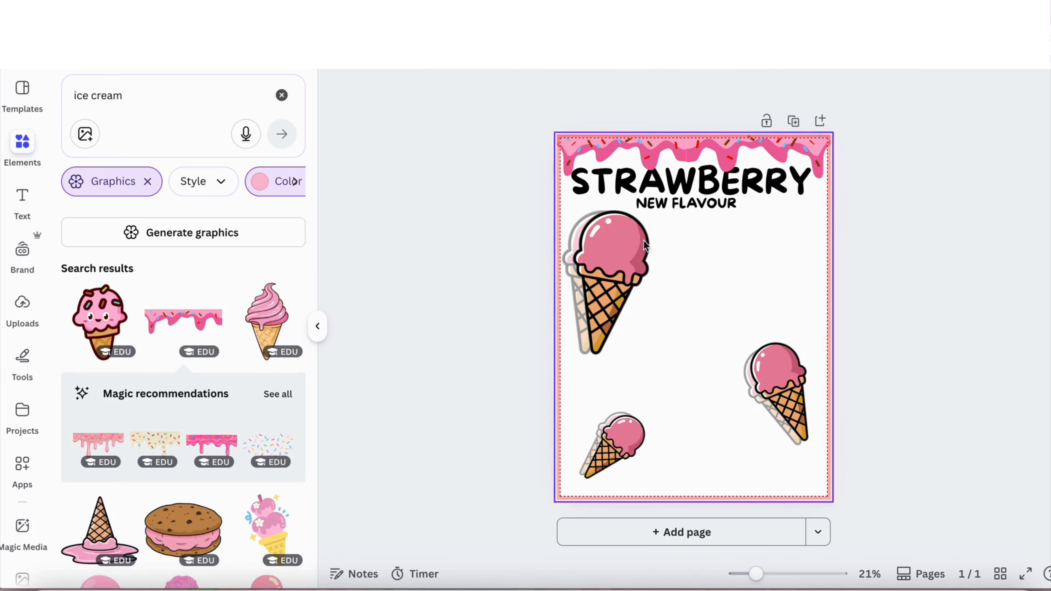
# - Add the coloured sprinkles graphic and place two copies of it side by side along the poster's bottom edge
pyautogui.click(258, 444)
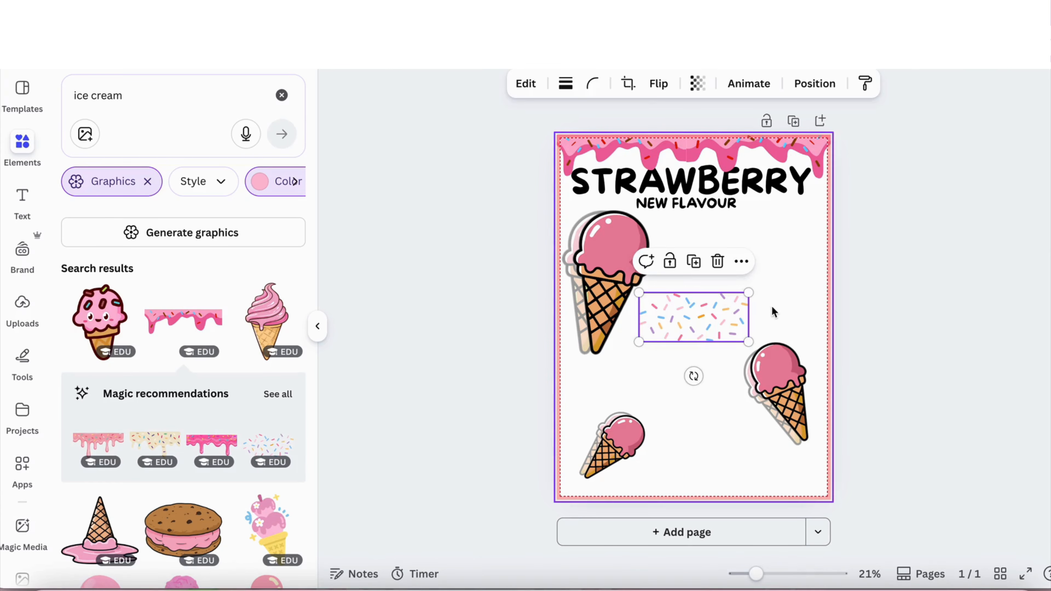
pyautogui.moveTo(722, 316); pyautogui.dragTo(781, 479)
pyautogui.click(880, 385)
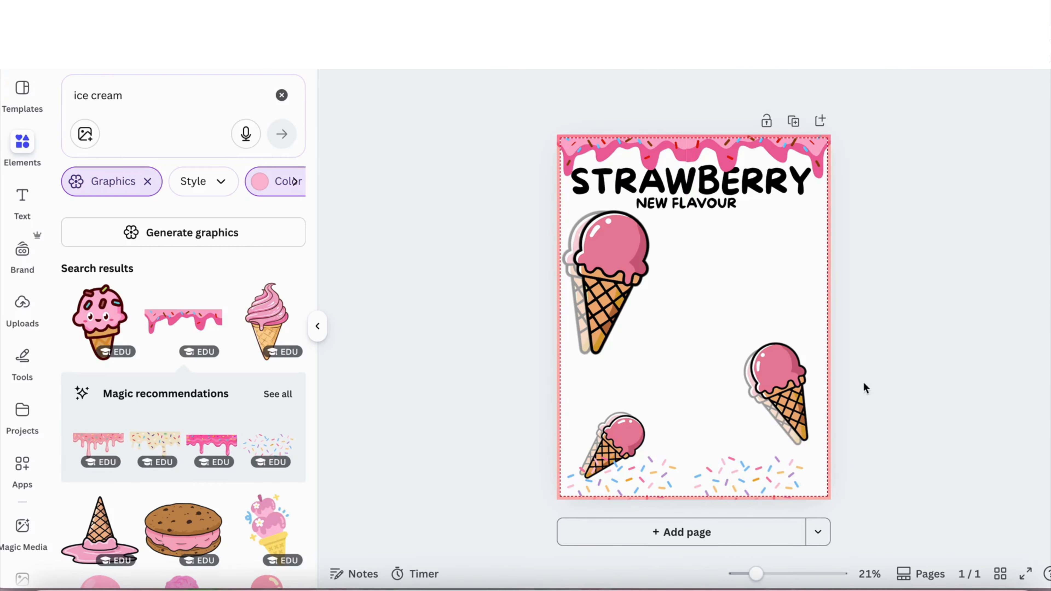
pyautogui.scroll(-10, 207, 431)
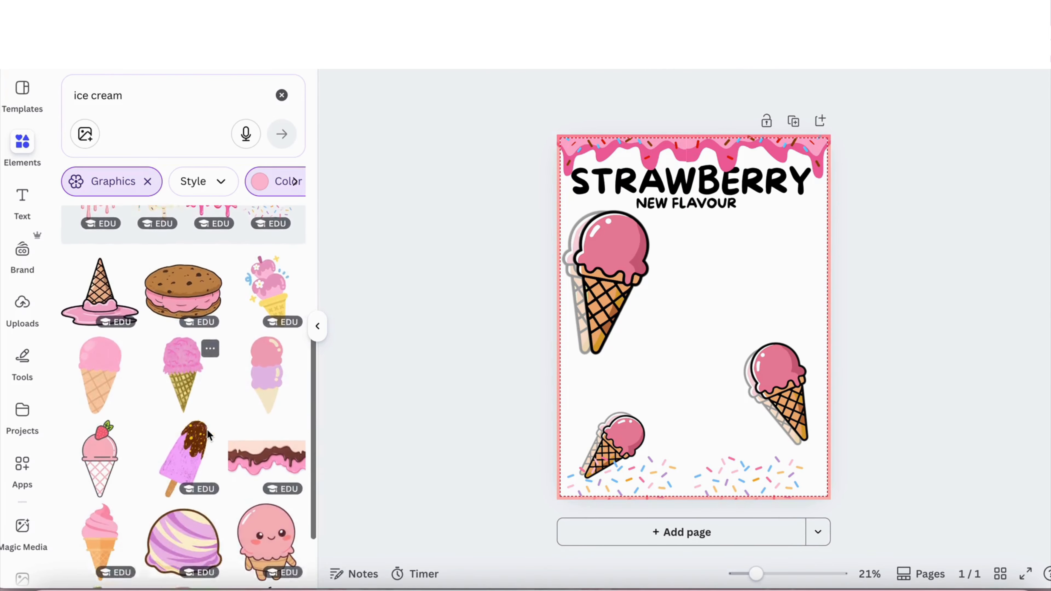
pyautogui.scroll(-3, 209, 434)
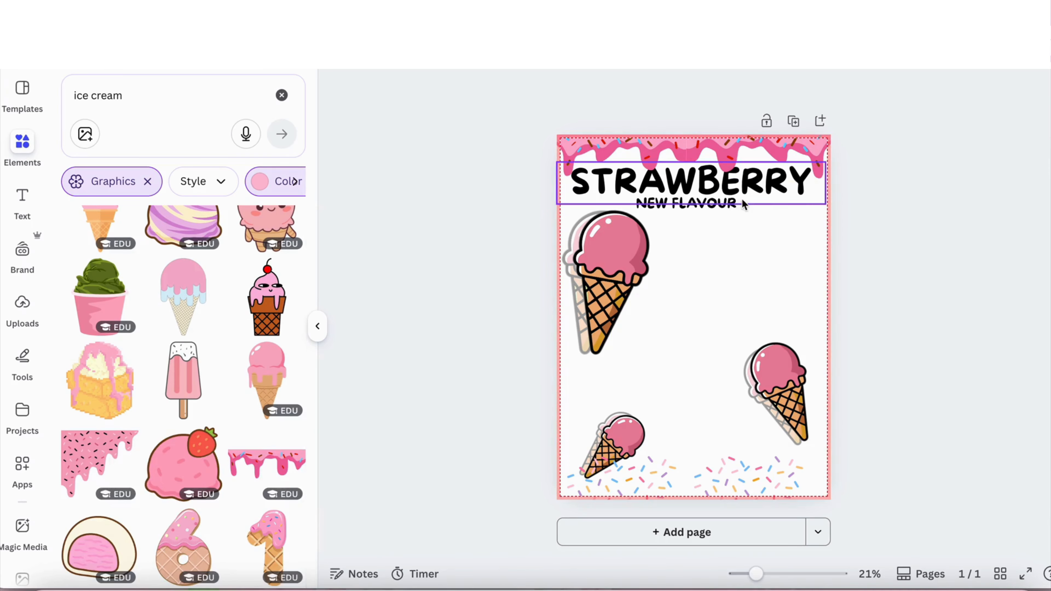
# - Apply the Outline text effect to the STRAWBERRY heading with a thickness of 132
pyautogui.moveTo(750, 195); pyautogui.dragTo(749, 192)
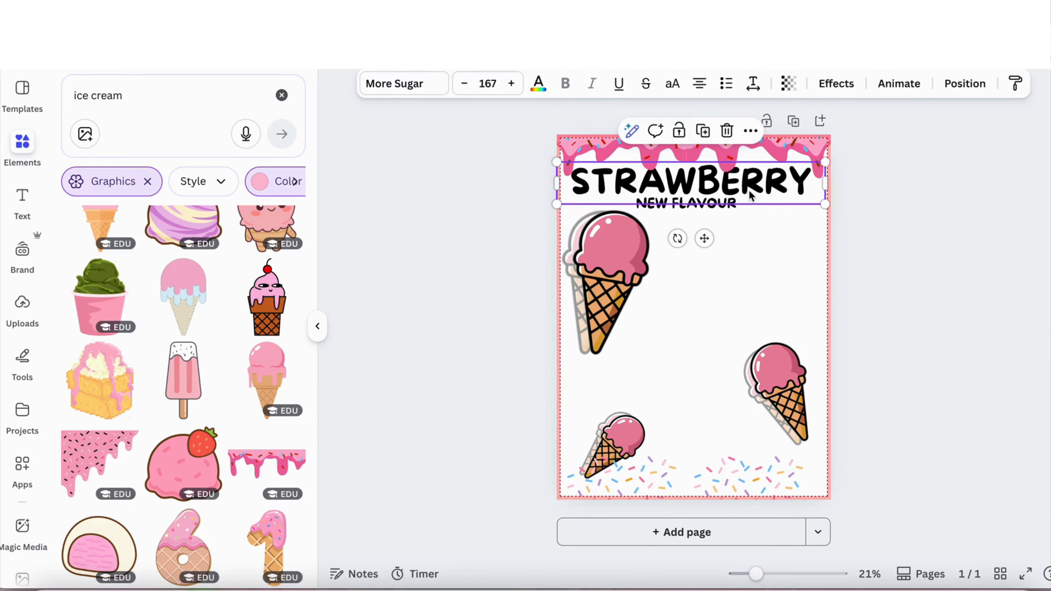
pyautogui.click(835, 84)
pyautogui.click(282, 287)
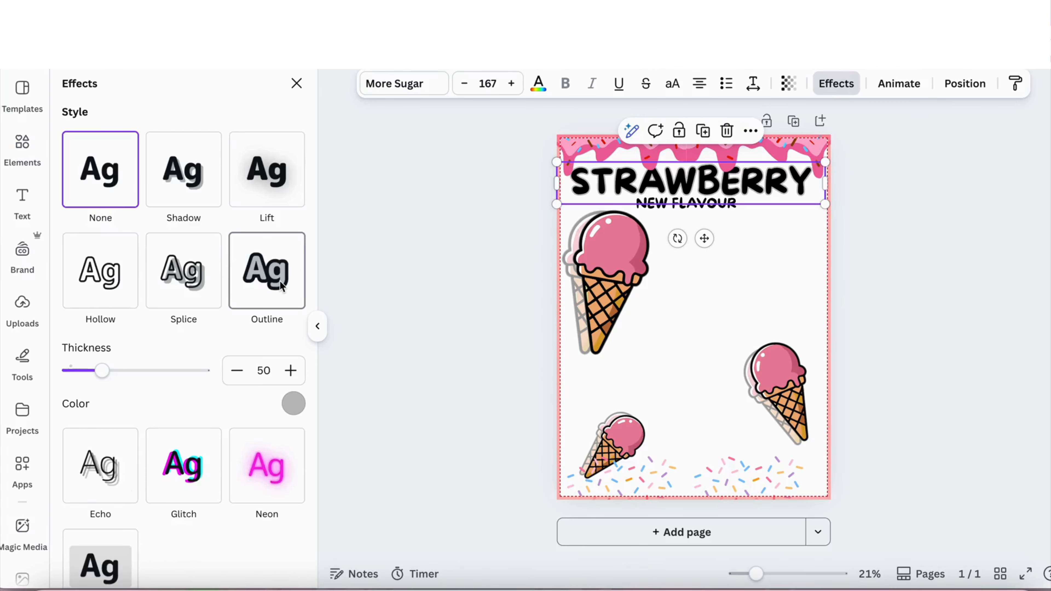
pyautogui.moveTo(99, 369); pyautogui.dragTo(167, 371)
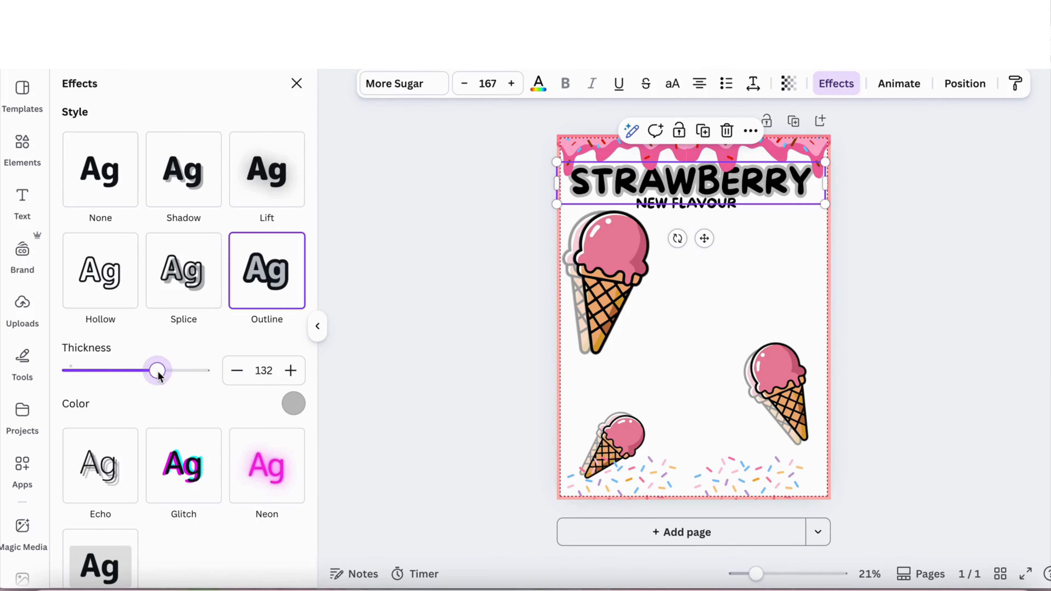
# - Set the heading's outline to the custom light pink colour #FFC0DB
pyautogui.click(294, 403)
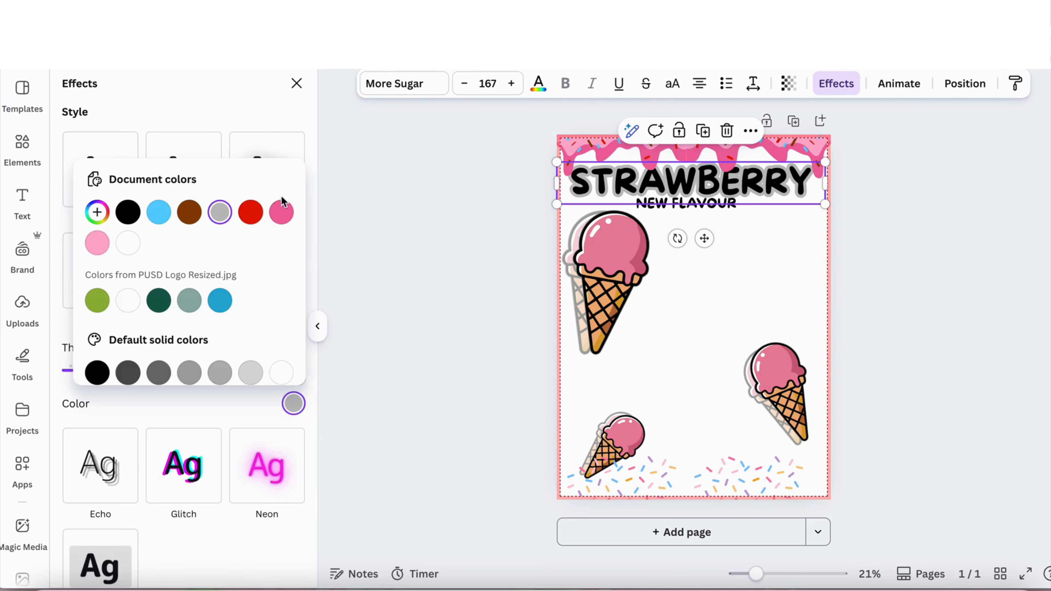
pyautogui.click(281, 212)
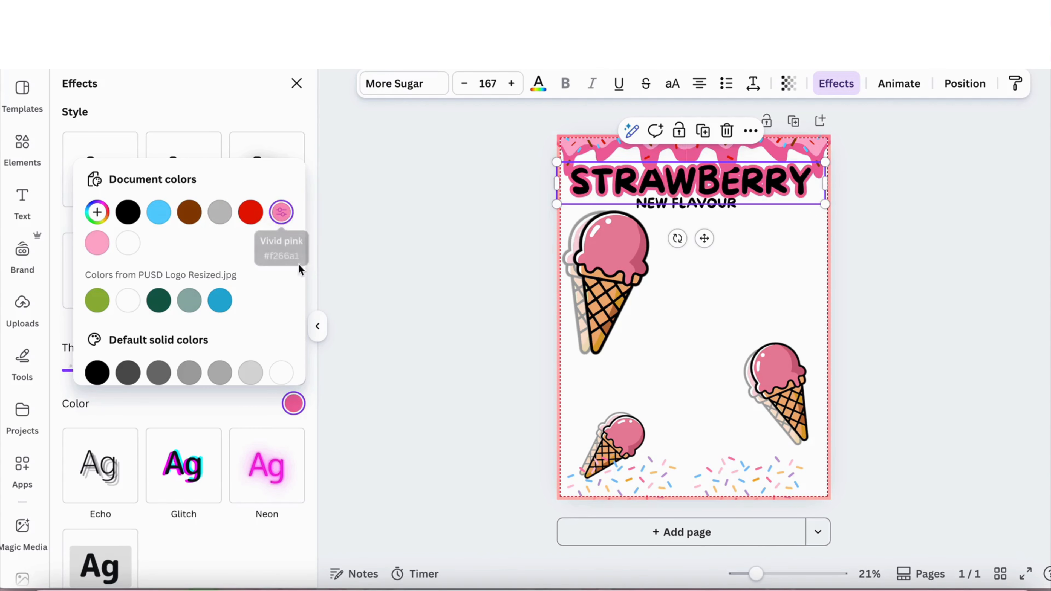
pyautogui.click(97, 212)
pyautogui.moveTo(157, 258); pyautogui.dragTo(135, 226)
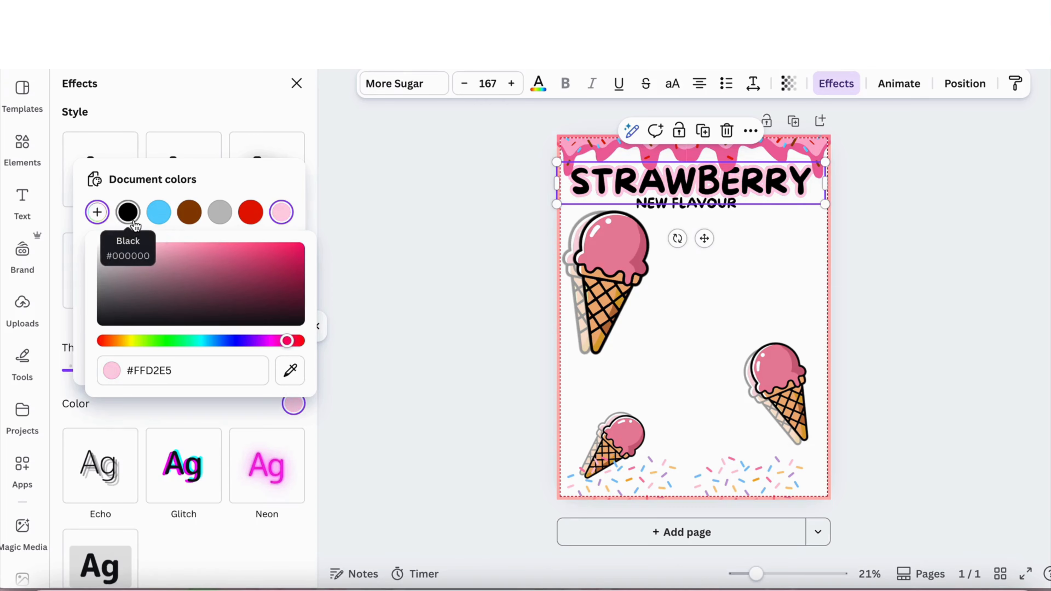
pyautogui.moveTo(192, 253); pyautogui.dragTo(151, 245)
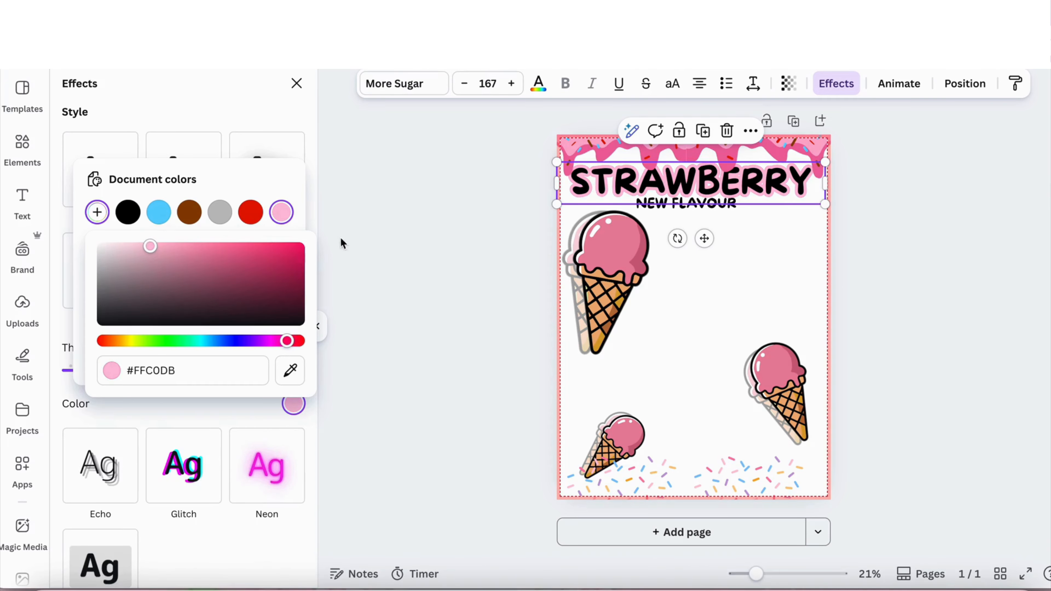
pyautogui.click(382, 235)
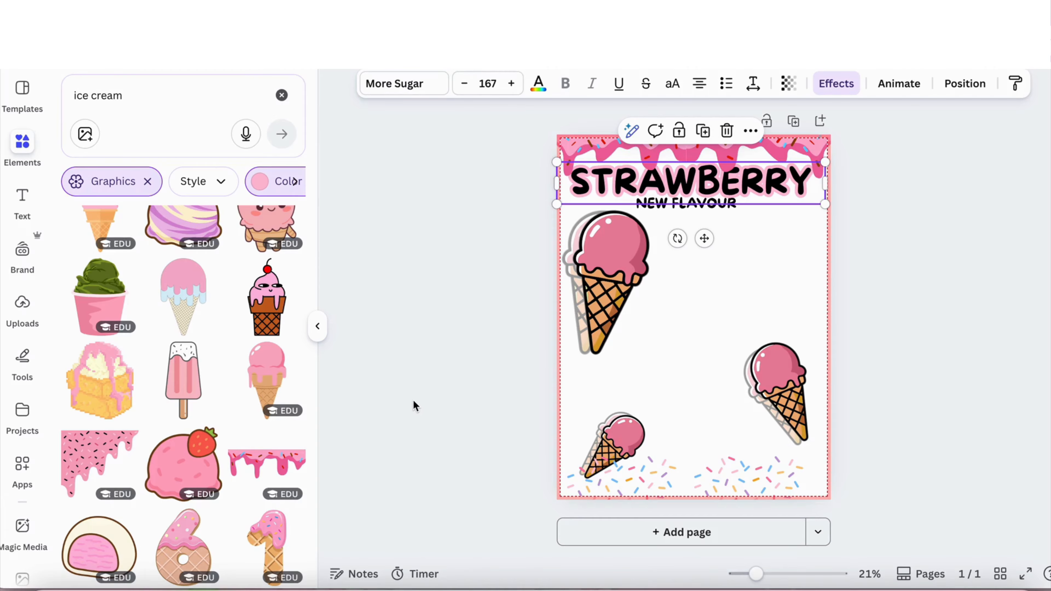
pyautogui.click(460, 298)
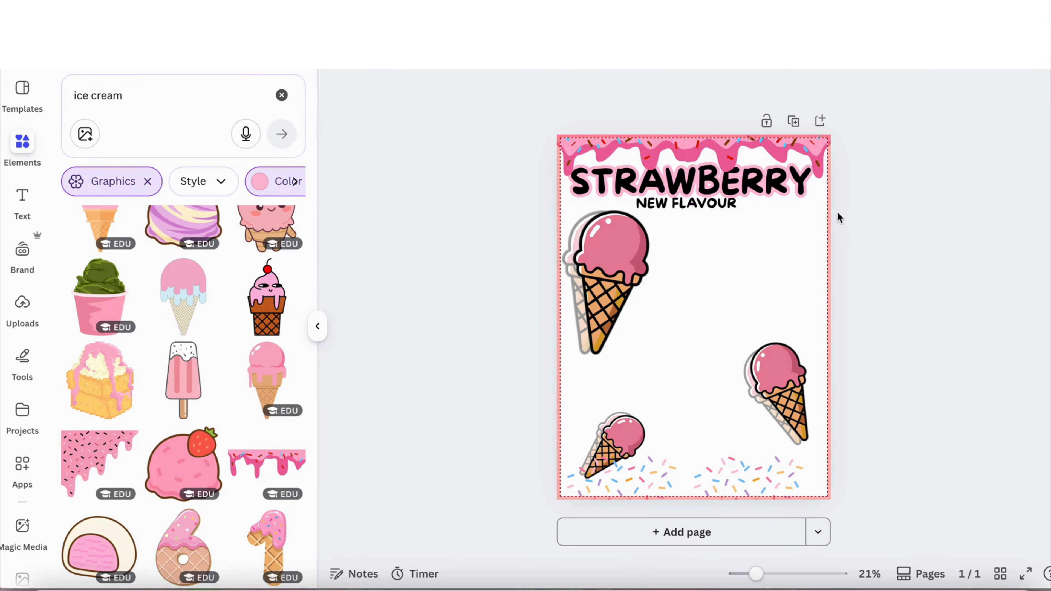
# - Try to move the STRAWBERRY heading slightly lower on the poster
pyautogui.click(641, 188)
pyautogui.moveTo(641, 188); pyautogui.dragTo(641, 194)
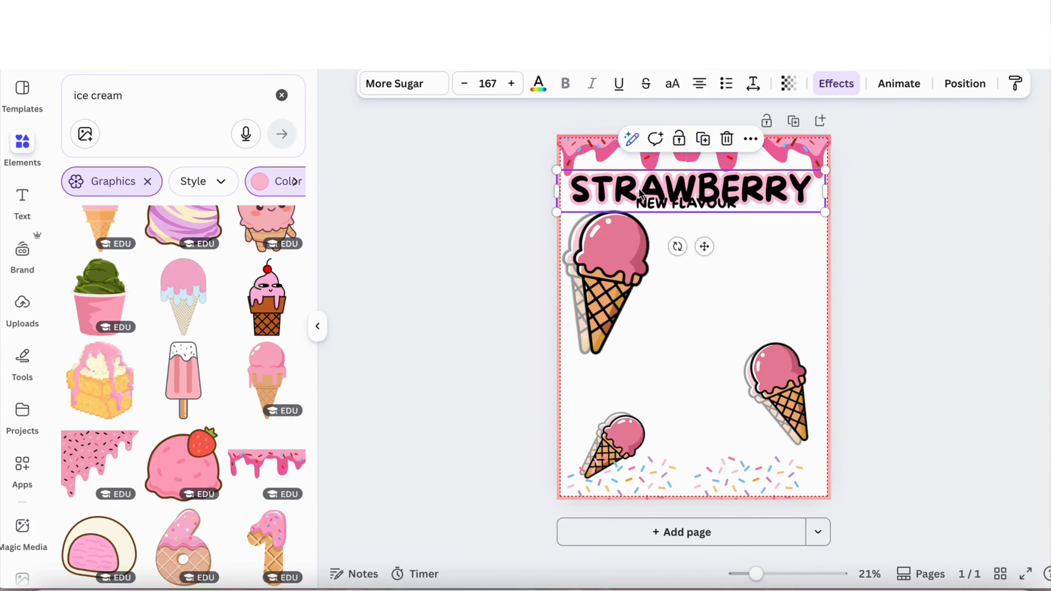
pyautogui.hotkey('ctrl', 'z')
pyautogui.click(952, 226)
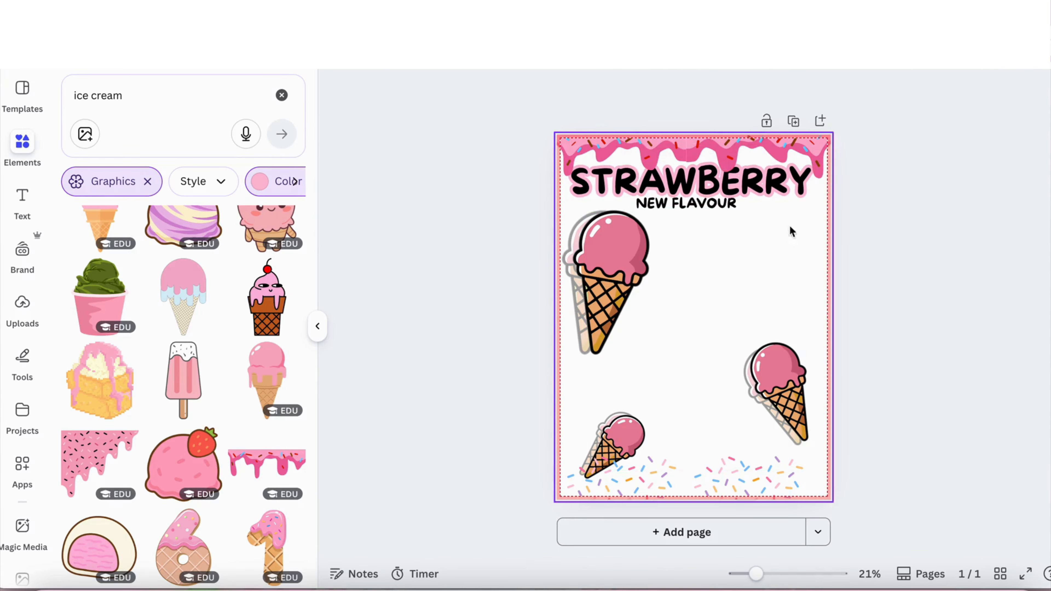
pyautogui.scroll(-2, 125, 389)
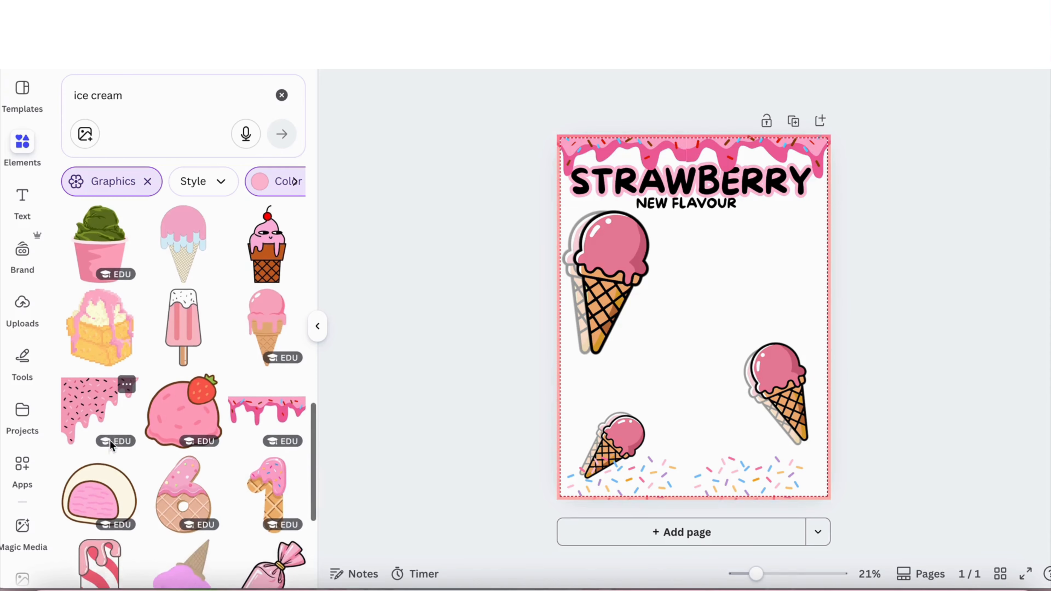
pyautogui.scroll(-5, 137, 370)
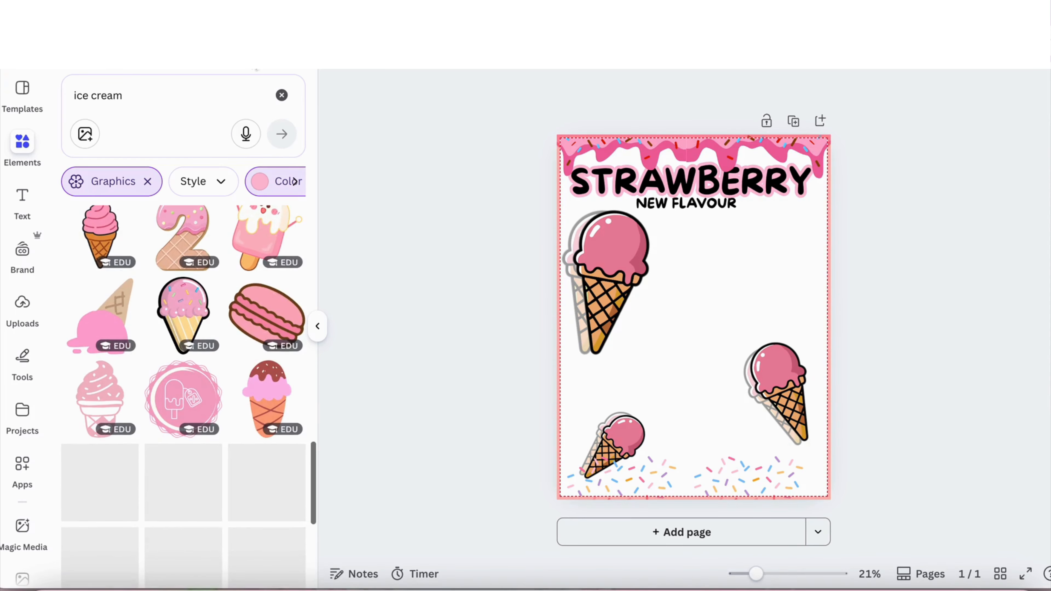
pyautogui.click(282, 95)
# - Add a text box and place it beside the large cone, just below the NEW FLAVOUR subheading
pyautogui.click(42, 217)
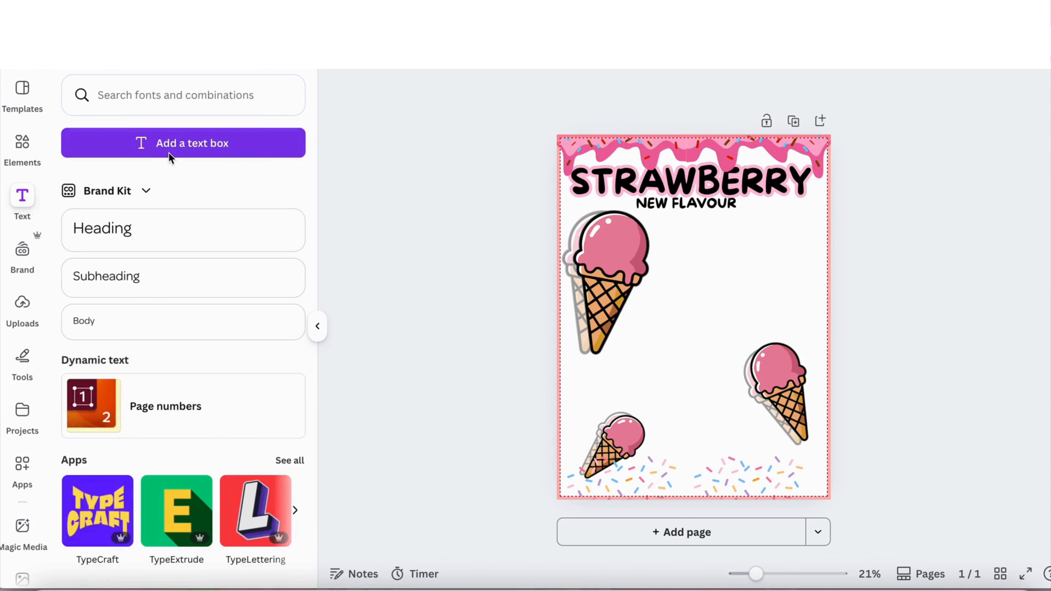
pyautogui.click(180, 152)
pyautogui.moveTo(678, 316); pyautogui.dragTo(610, 307)
pyautogui.moveTo(677, 357); pyautogui.dragTo(734, 295)
pyautogui.click(23, 145)
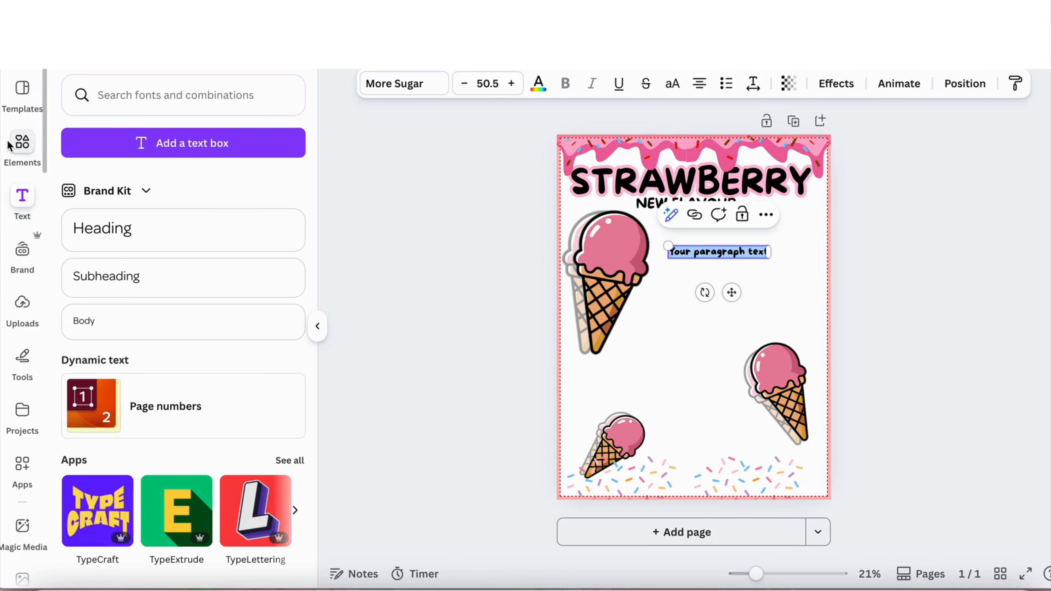
pyautogui.click(130, 99)
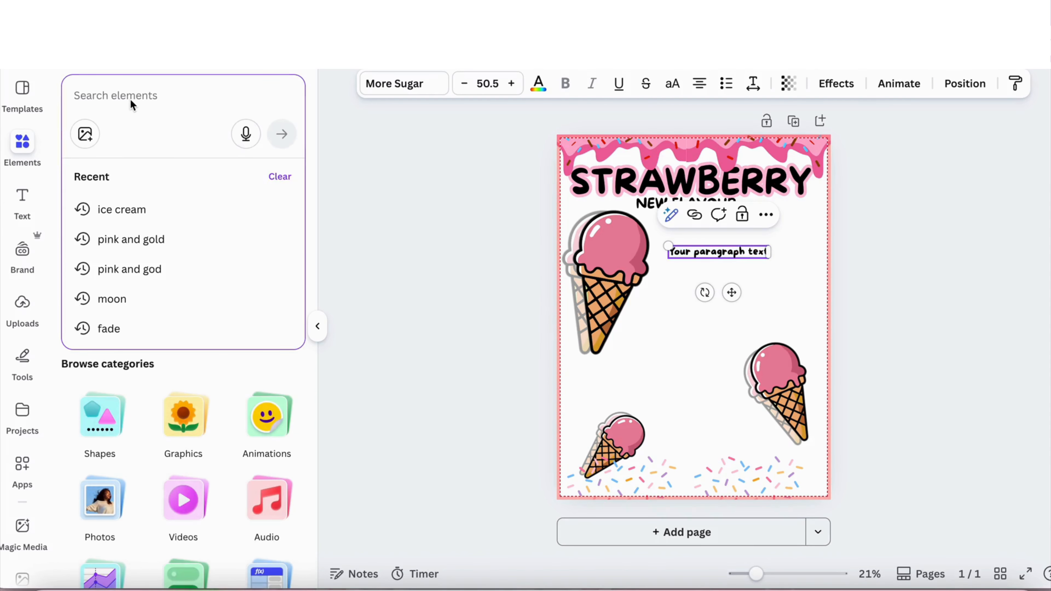
pyautogui.write('square')
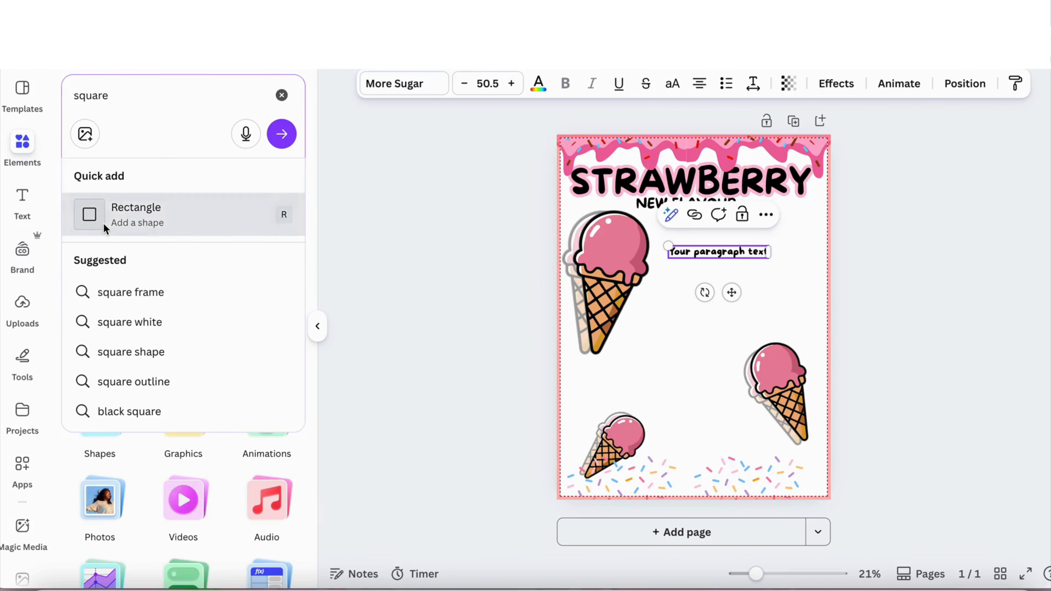
pyautogui.click(137, 214)
pyautogui.click(723, 329)
pyautogui.press('Delete')
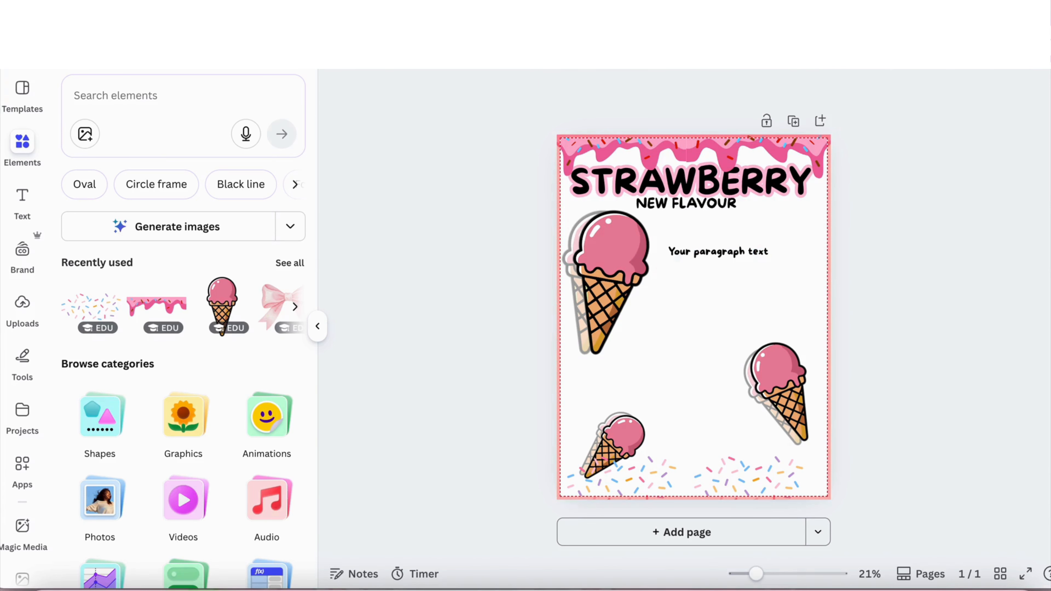
# - Search the elements for "square" and add the rounded square shape to the poster
pyautogui.click(201, 118)
pyautogui.write('s')
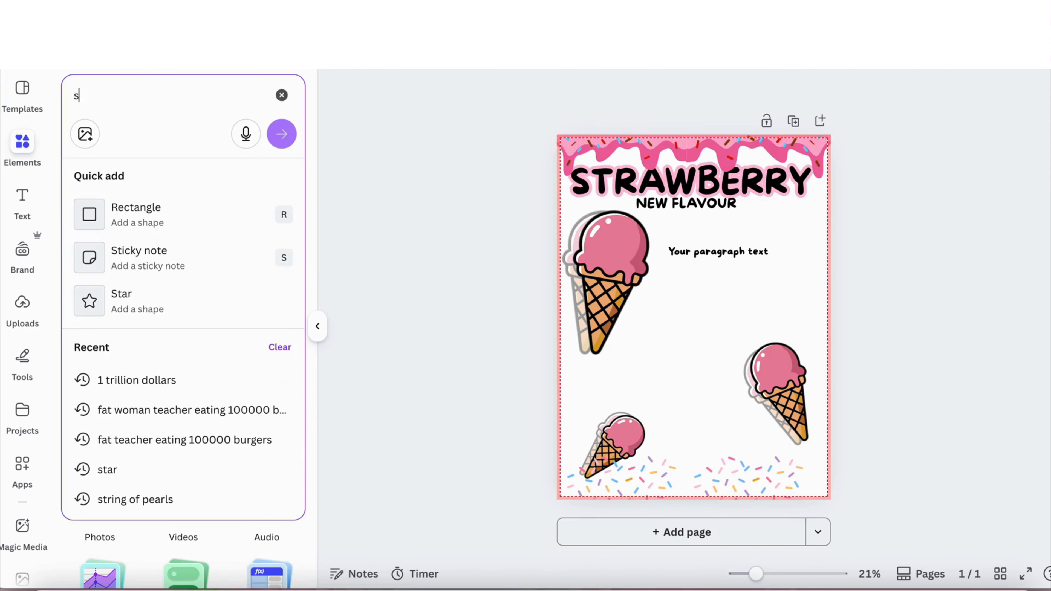
pyautogui.write('quare')
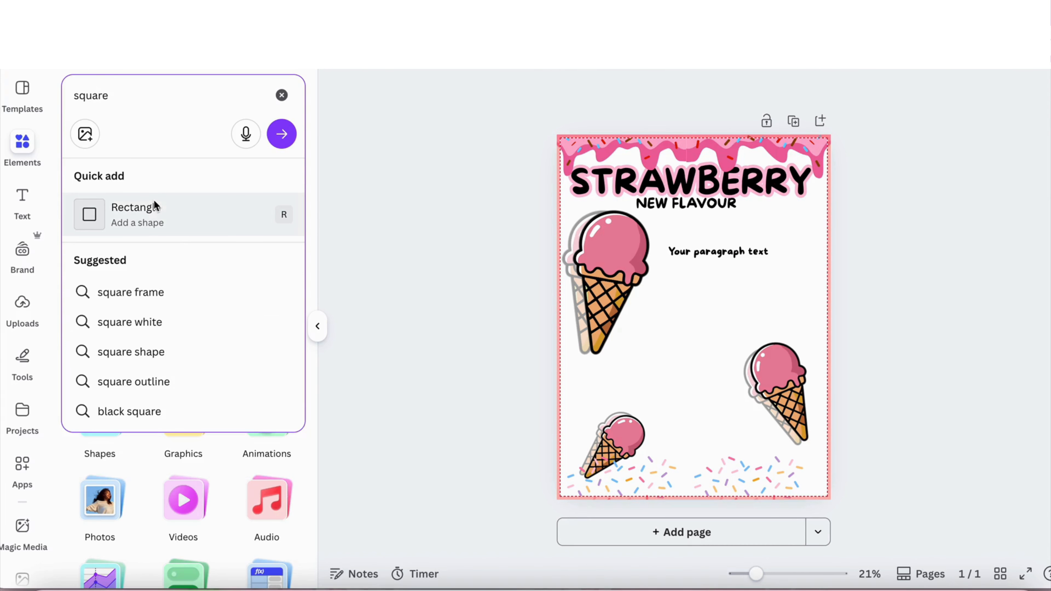
pyautogui.press('Return')
pyautogui.click(117, 309)
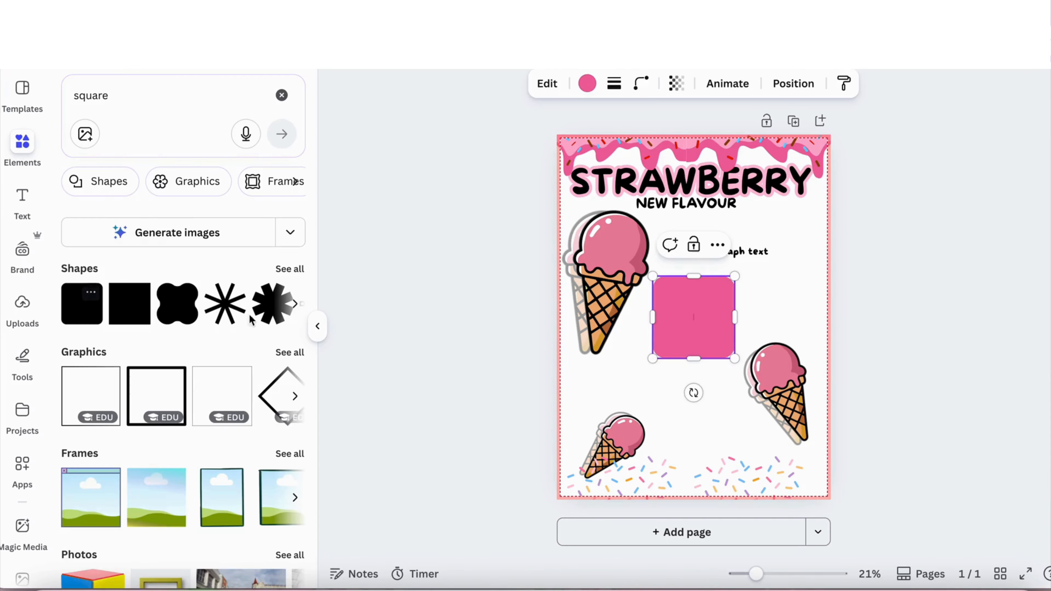
# - Enlarge the pink square to cover most of the poster below the subheading and set its transparency to 73
pyautogui.moveTo(652, 272); pyautogui.dragTo(584, 209)
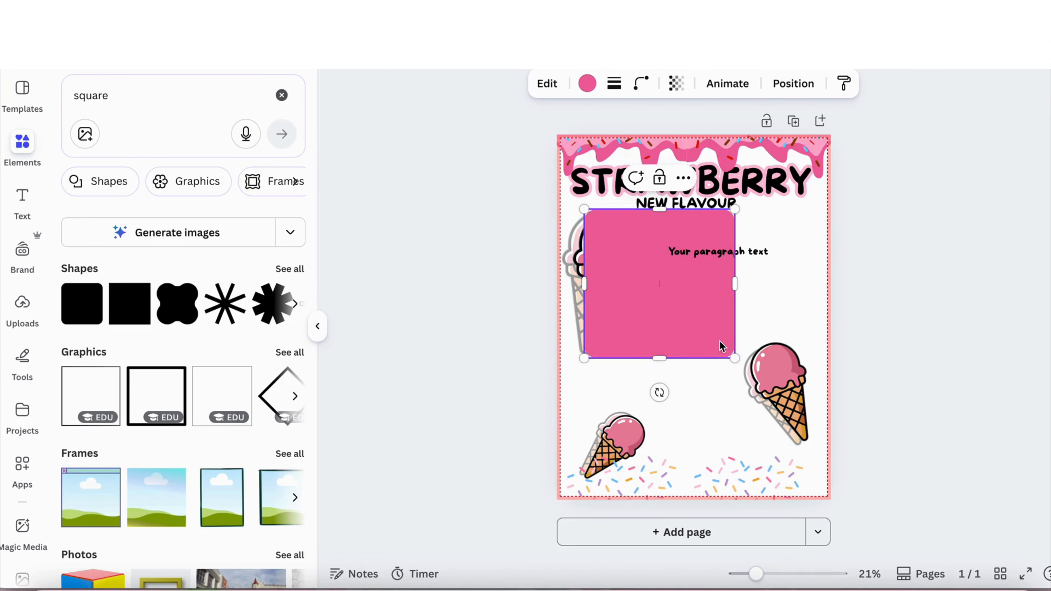
pyautogui.moveTo(735, 359); pyautogui.dragTo(813, 473)
pyautogui.moveTo(585, 209); pyautogui.dragTo(572, 200)
pyautogui.moveTo(689, 204); pyautogui.dragTo(689, 213)
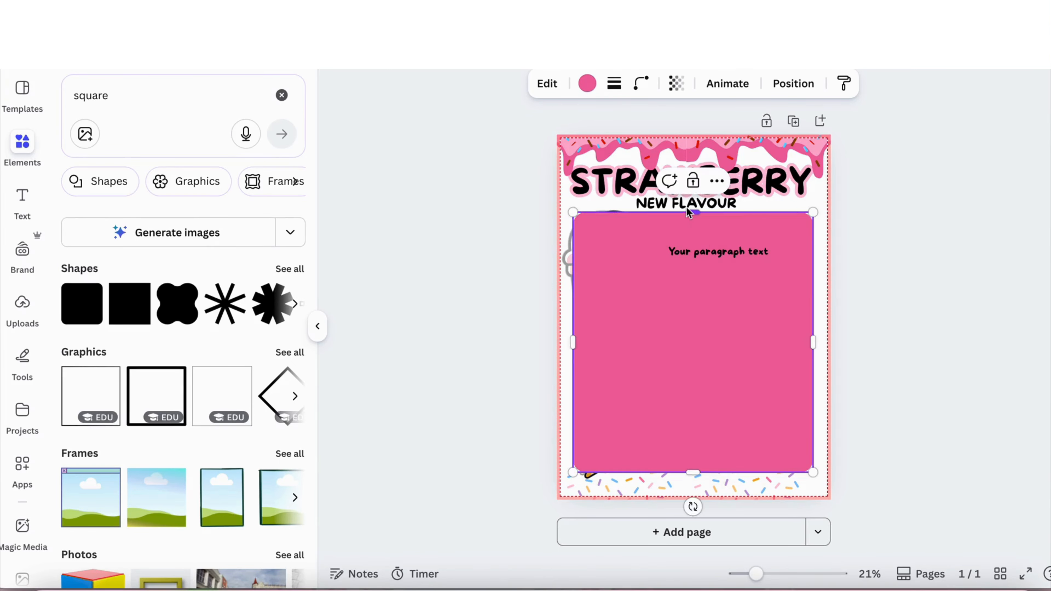
pyautogui.click(677, 83)
pyautogui.moveTo(714, 144); pyautogui.dragTo(684, 145)
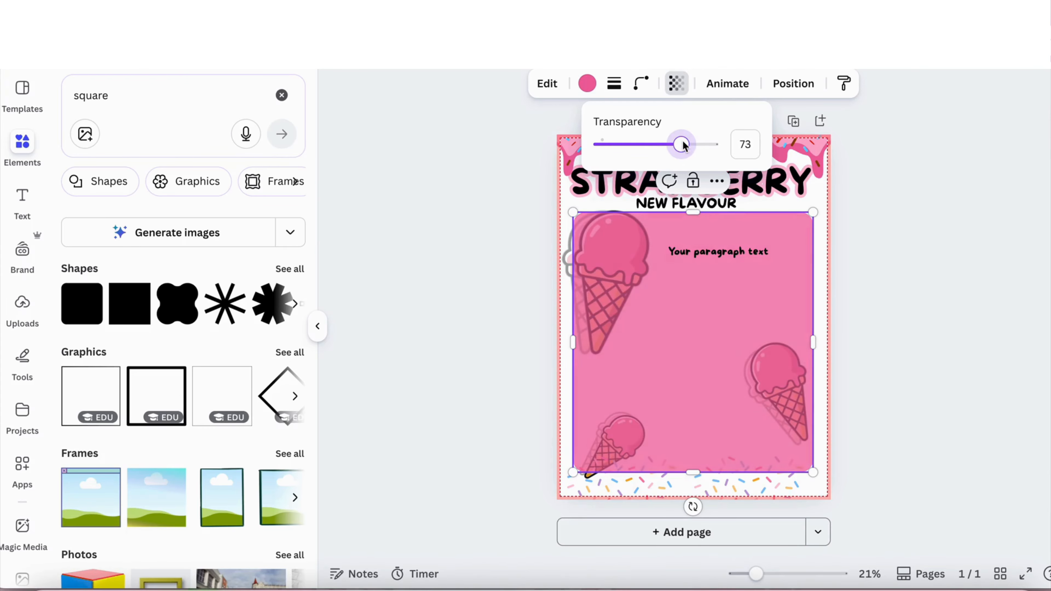
# - Move the paragraph text box up and left on the pink panel and colour its text white
pyautogui.click(731, 254)
pyautogui.moveTo(731, 253); pyautogui.dragTo(675, 244)
pyautogui.doubleClick(673, 240)
pyautogui.click(545, 84)
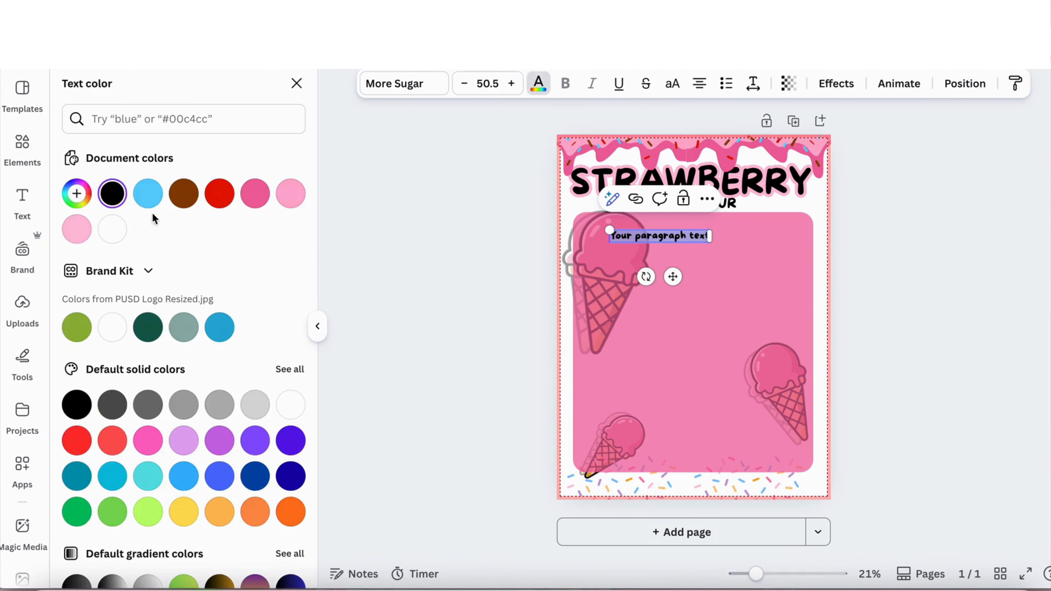
pyautogui.click(111, 230)
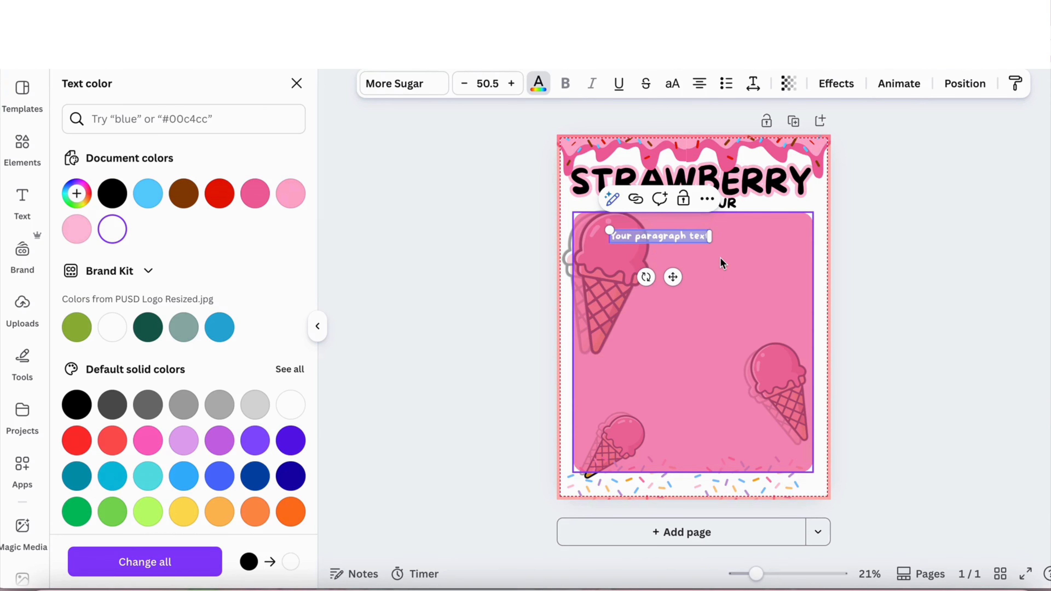
# - Replace the placeholder text with "Description:" and centre it near the pink panel's upper edge
pyautogui.write('Descript')
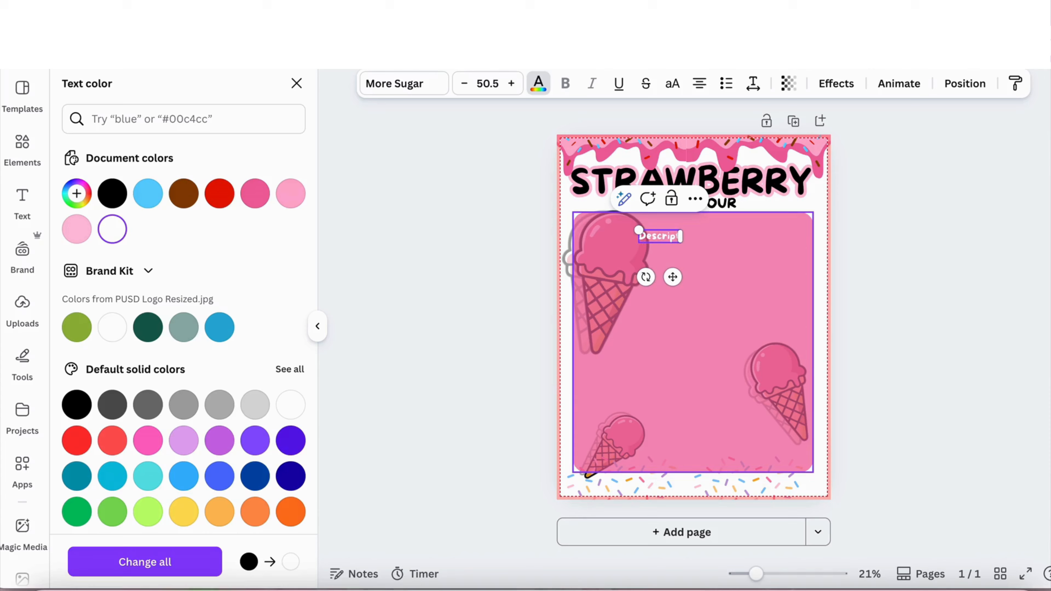
pyautogui.write('ion:')
pyautogui.moveTo(672, 277); pyautogui.dragTo(696, 271)
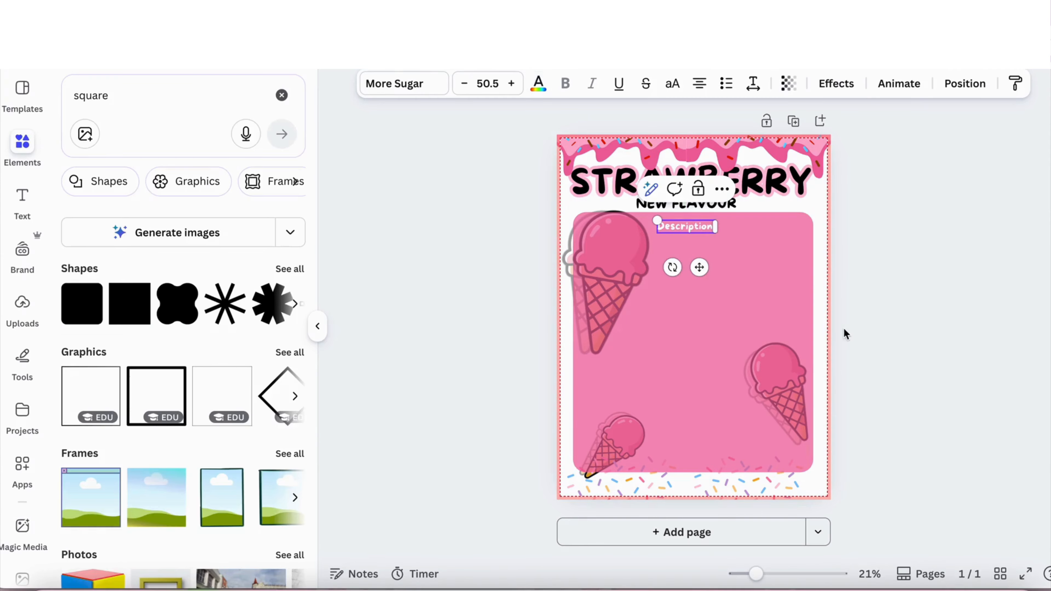
pyautogui.click(861, 374)
pyautogui.moveTo(695, 226); pyautogui.dragTo(697, 239)
pyautogui.click(399, 281)
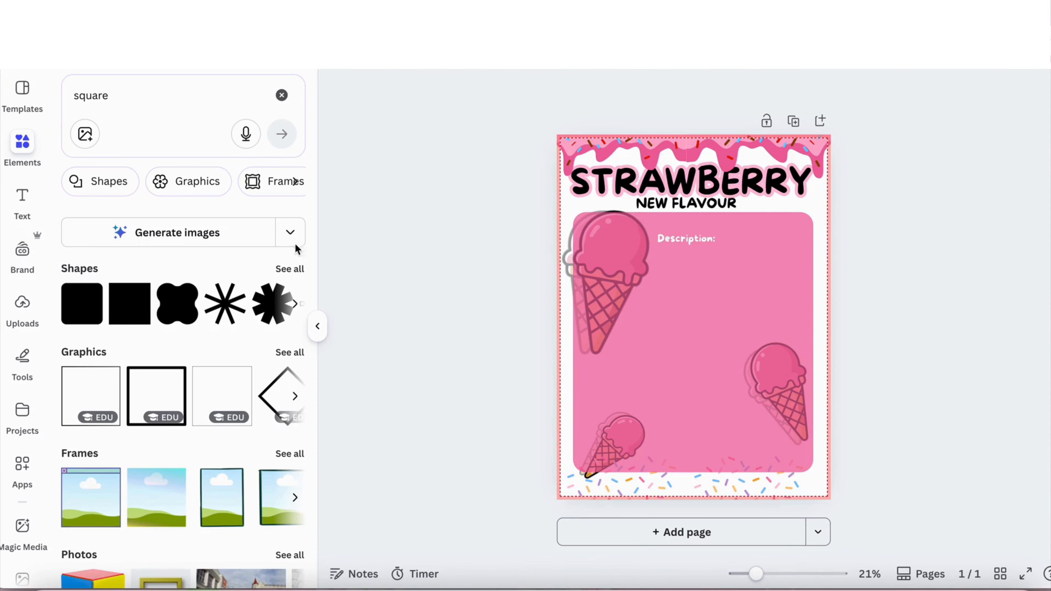
# - Search the elements for "star" and add the black four-pointed sparkle graphic
pyautogui.click(281, 94)
pyautogui.click(231, 97)
pyautogui.write('star')
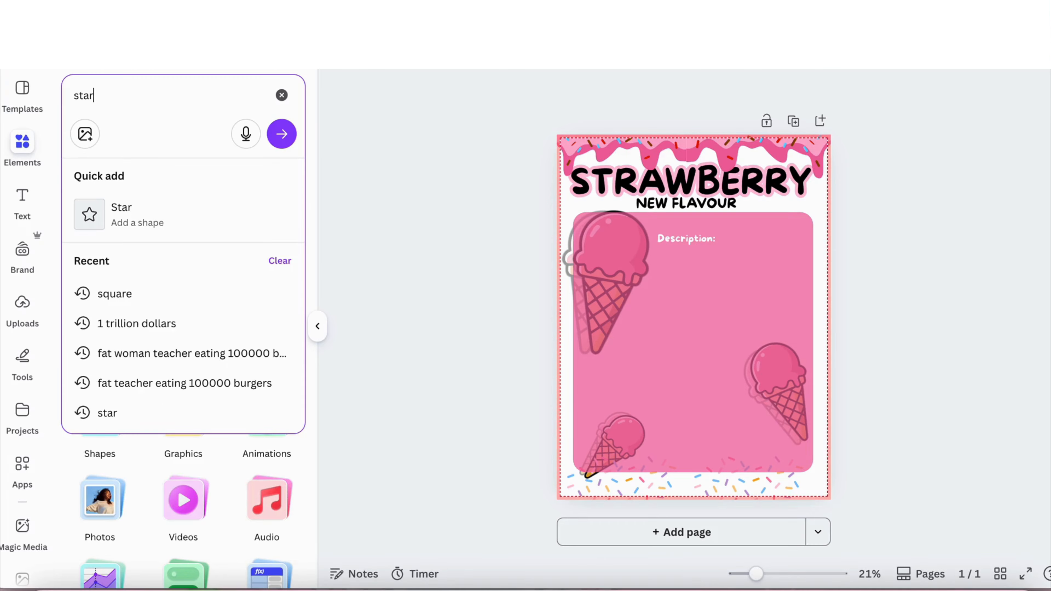
pyautogui.press('Return')
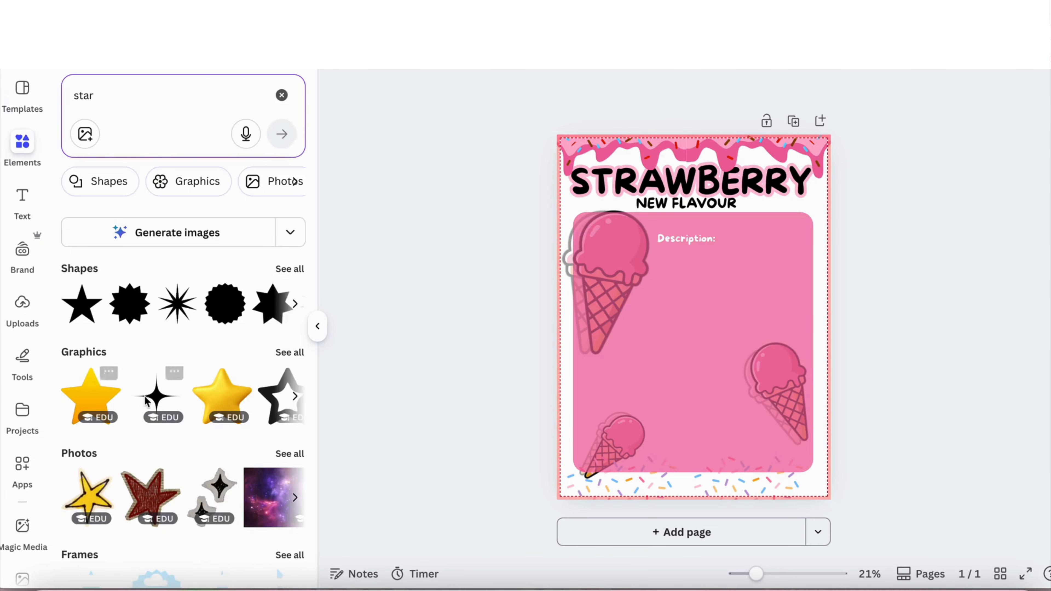
pyautogui.click(146, 401)
# - Shrink the black sparkle and place it on the pink panel's upper-right corner
pyautogui.moveTo(710, 344)
pyautogui.mouseDown()
pyautogui.moveTo(728, 347)
pyautogui.moveTo(717, 347)
pyautogui.mouseUp()
pyautogui.click(718, 351)
pyautogui.click(668, 296)
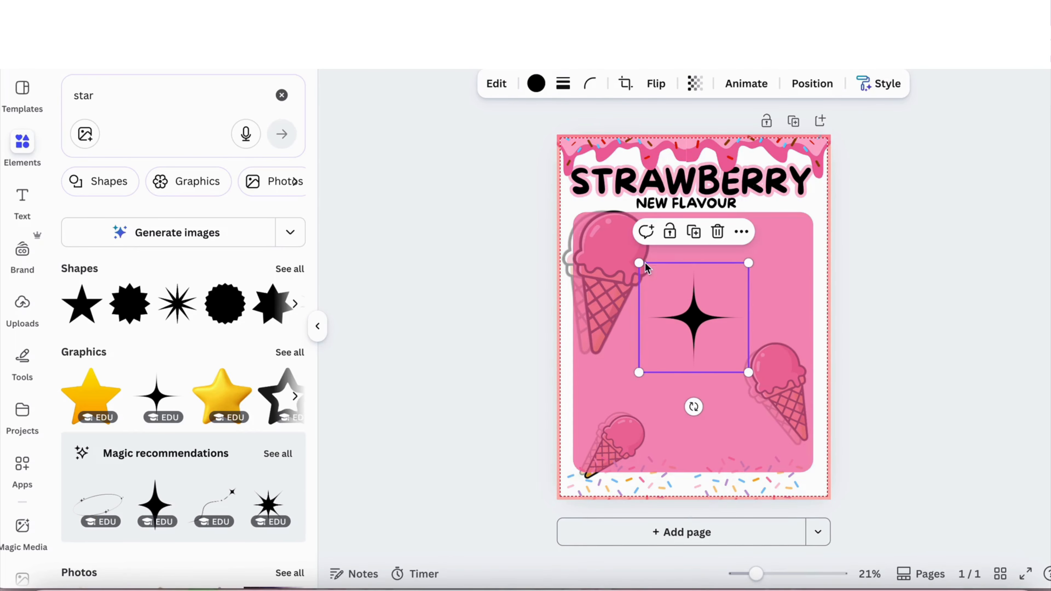
pyautogui.moveTo(640, 268); pyautogui.dragTo(807, 220)
pyautogui.click(859, 238)
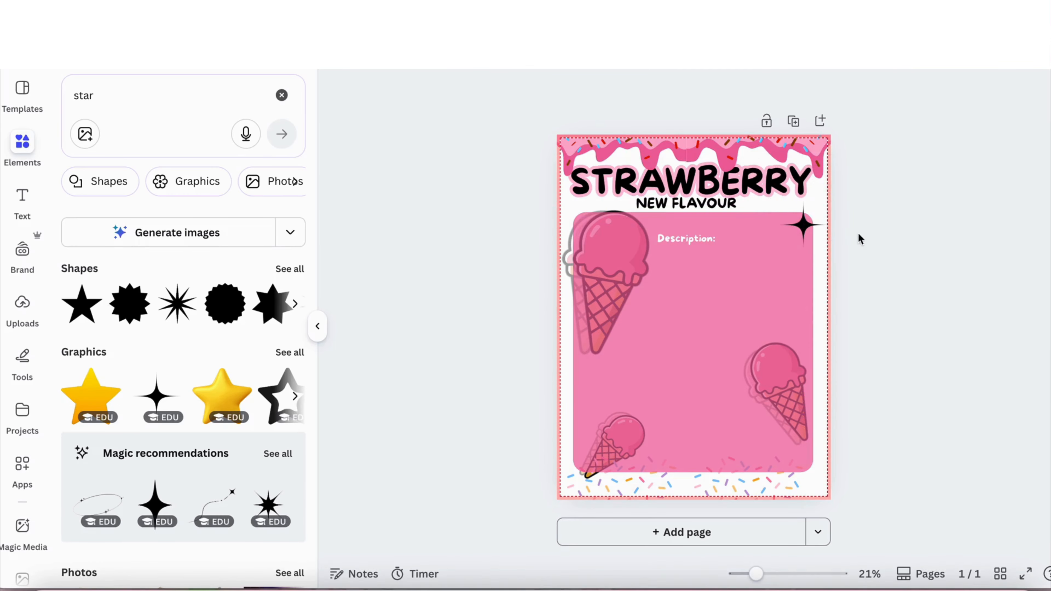
# - Duplicate the black sparkle, keeping a copy at the pink panel's upper-right corner and placing another at its lower-left corner
pyautogui.click(804, 222)
pyautogui.press('super+v')
pyautogui.moveTo(804, 218); pyautogui.dragTo(580, 452)
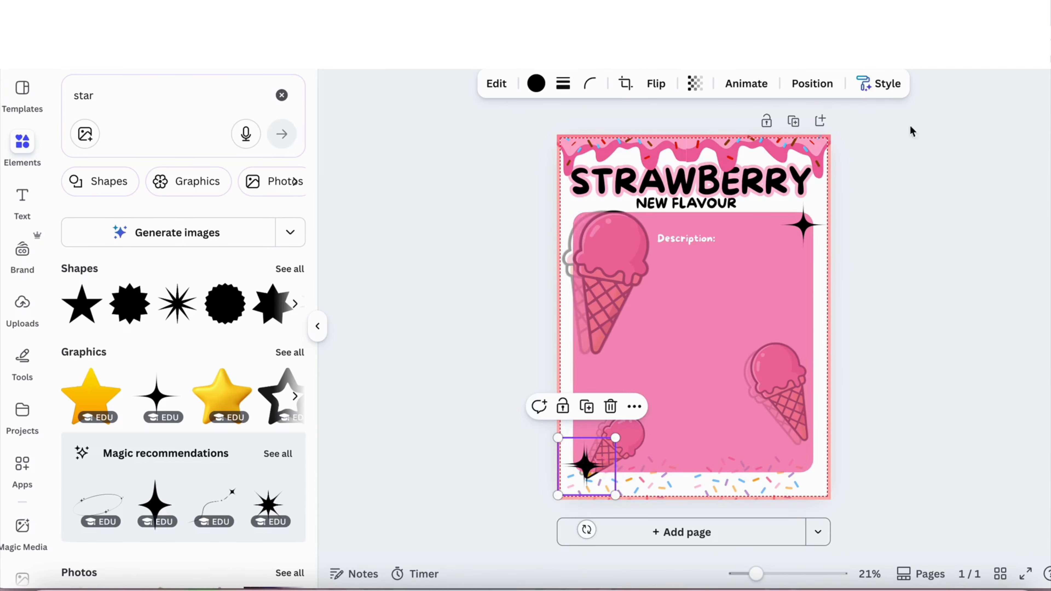
pyautogui.click(804, 226)
pyautogui.click(907, 217)
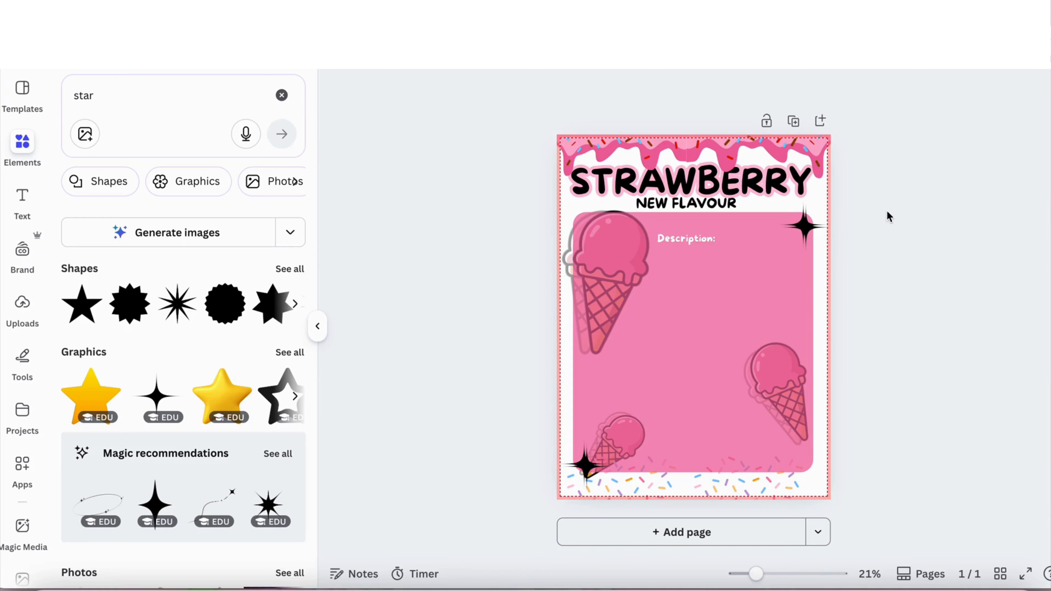
# - Recolour the overlapping sparkles at the pink panel's upper-right corner light pink from the document colours
pyautogui.click(823, 236)
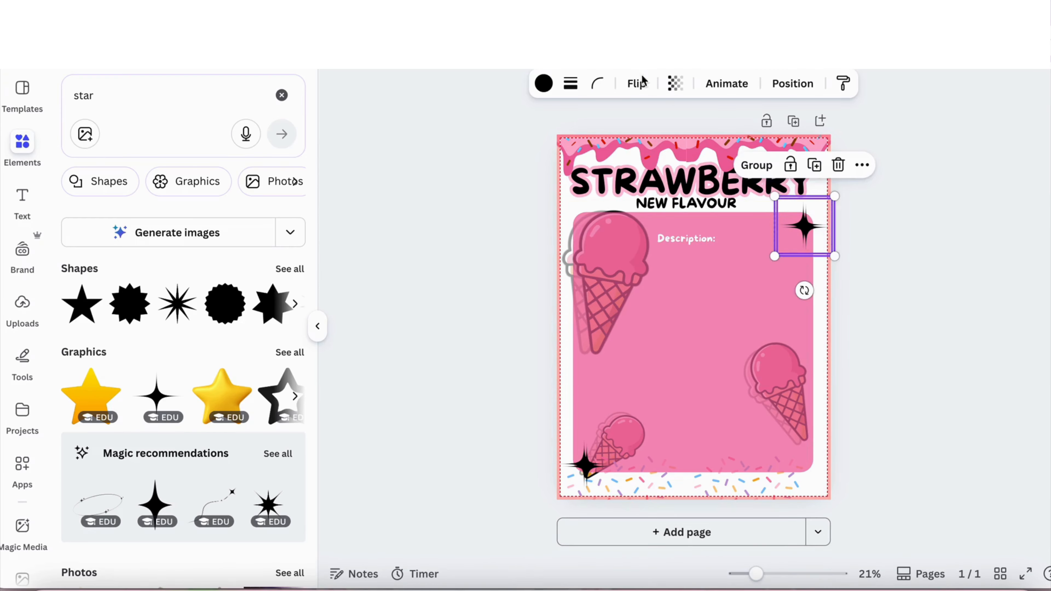
pyautogui.click(544, 83)
pyautogui.click(285, 194)
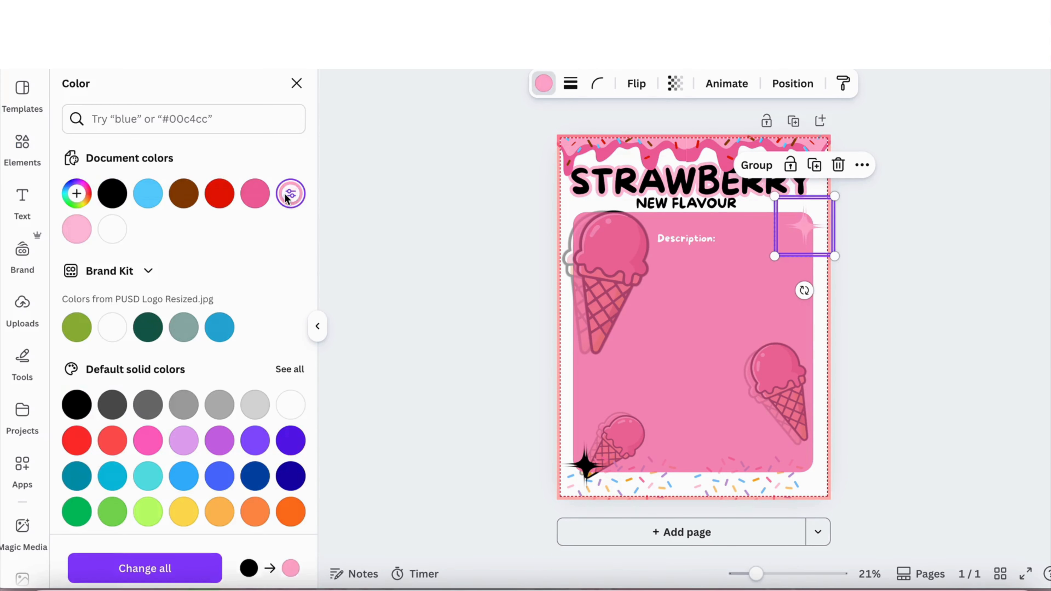
pyautogui.click(256, 200)
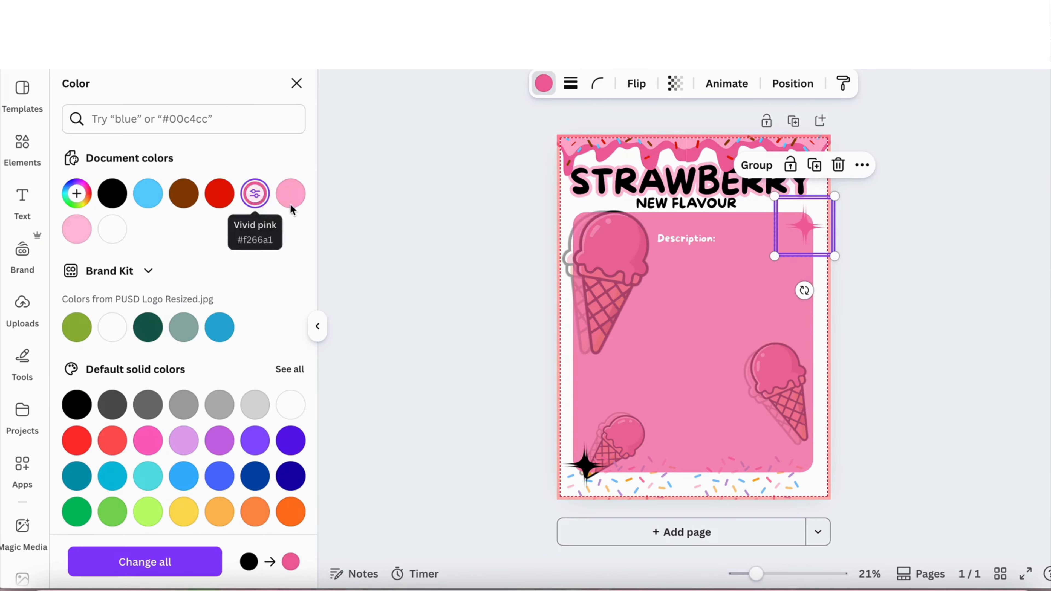
pyautogui.click(284, 203)
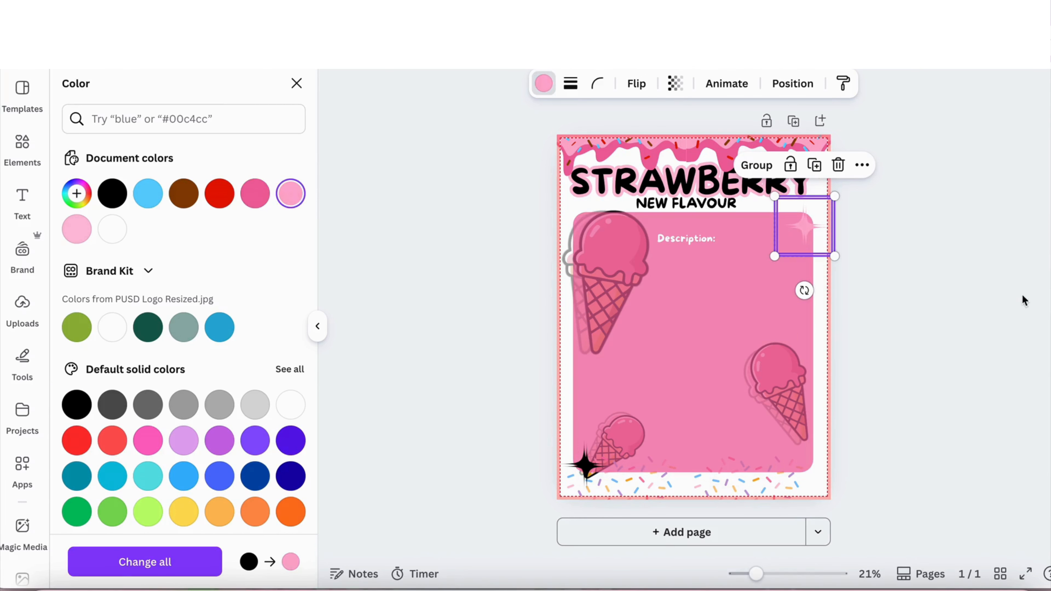
pyautogui.press('Escape')
pyautogui.click(904, 235)
# - Replace the black lower-left sparkle with a light pink one above the small cone, and put another at the panel's lower-right corner
pyautogui.moveTo(803, 226); pyautogui.dragTo(587, 411)
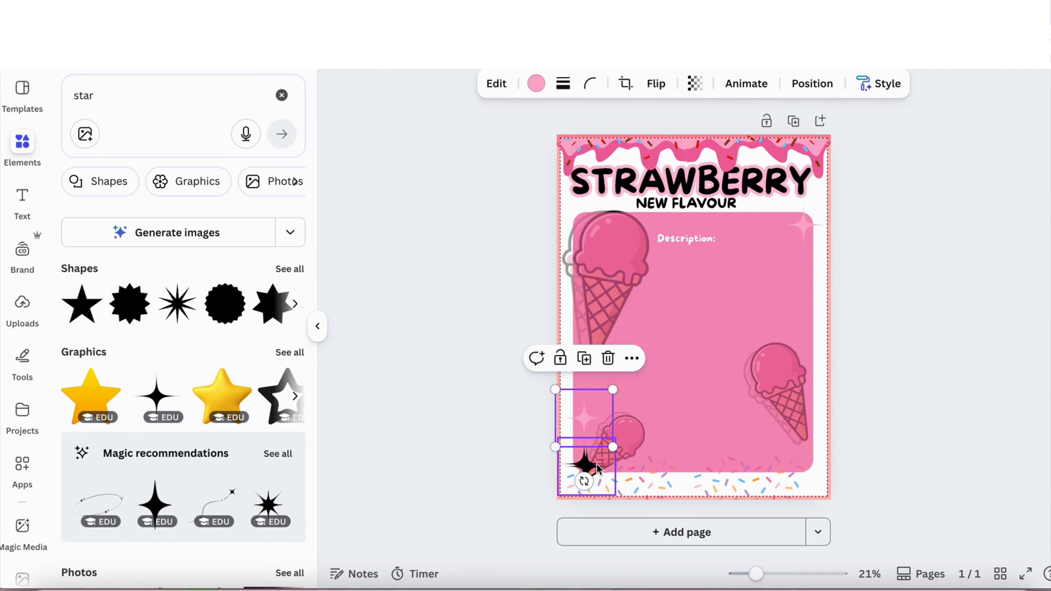
pyautogui.click(584, 464)
pyautogui.press('Escape')
pyautogui.click(586, 462)
pyautogui.press('Delete')
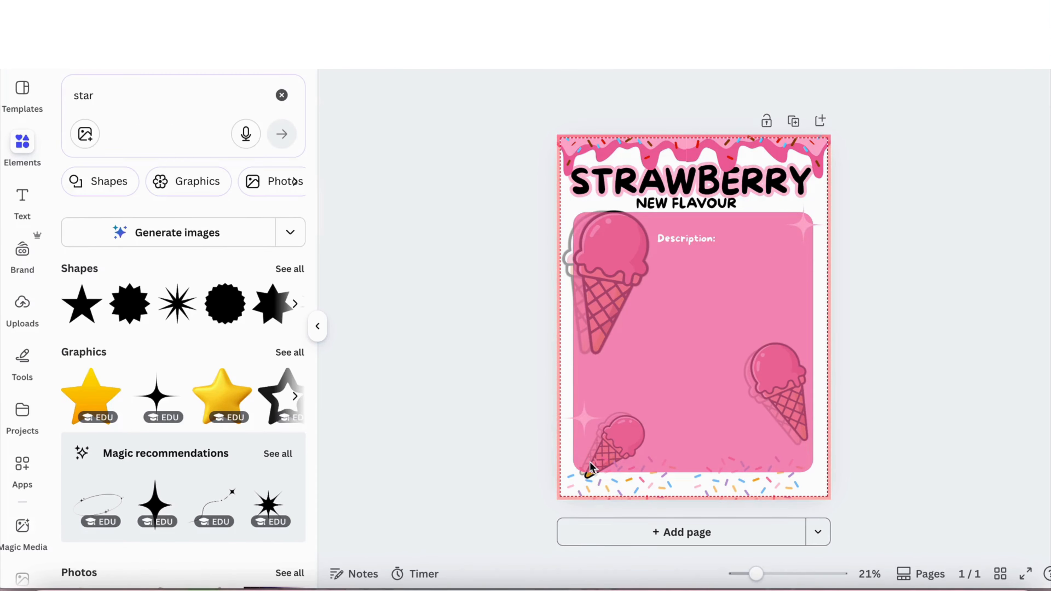
pyautogui.click(587, 433)
pyautogui.moveTo(586, 433); pyautogui.dragTo(787, 468)
pyautogui.click(896, 416)
# - Try placing a rotated copy of the sprinkled drip border along the poster's lower edge
pyautogui.click(667, 143)
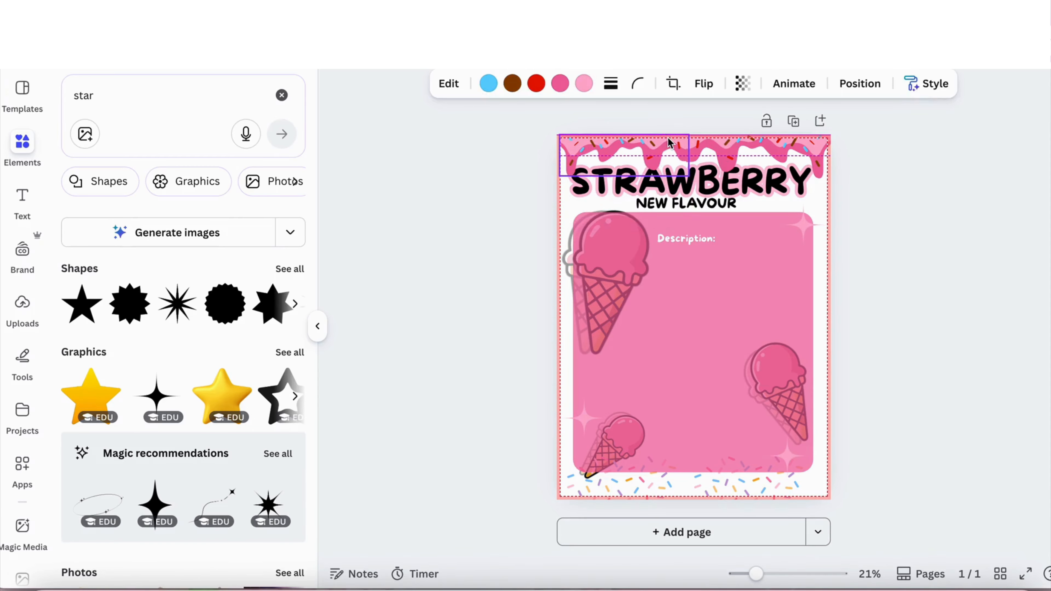
pyautogui.click(683, 114)
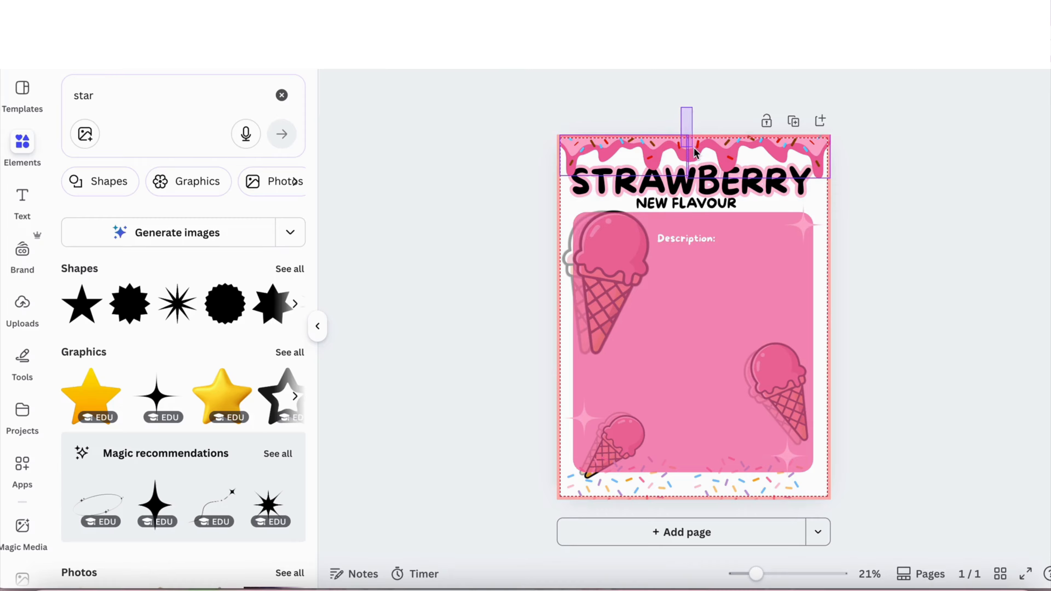
pyautogui.moveTo(696, 152); pyautogui.dragTo(698, 151)
pyautogui.click(652, 220)
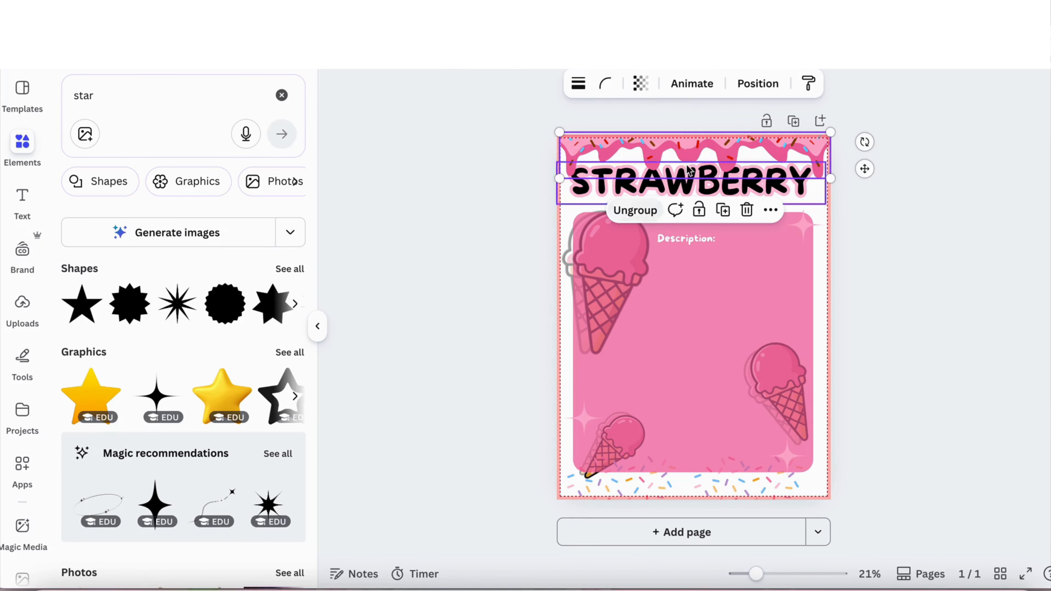
pyautogui.click(700, 151)
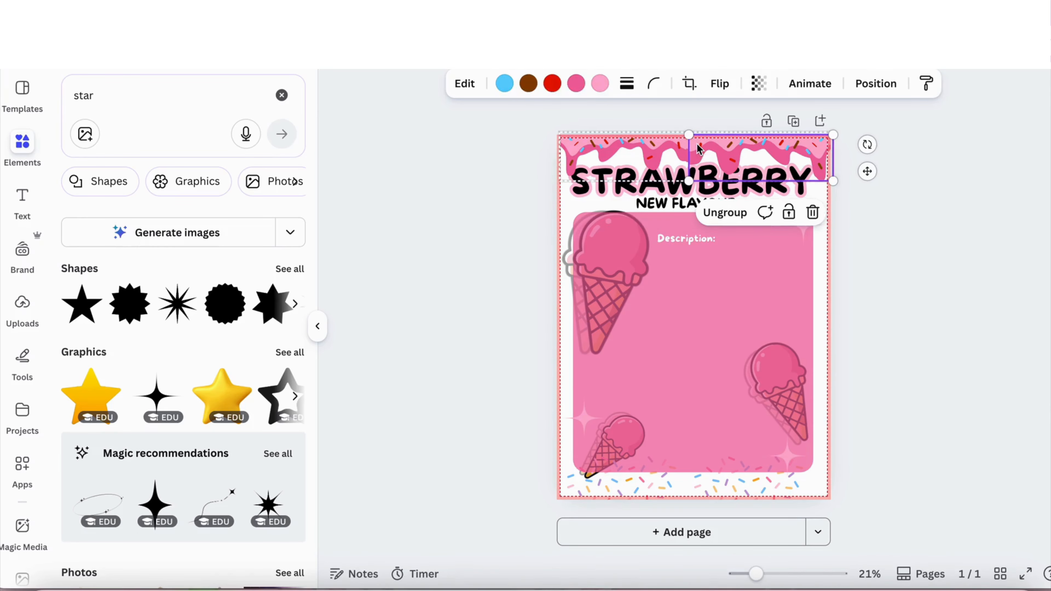
pyautogui.press('super+z')
pyautogui.press('super+z')
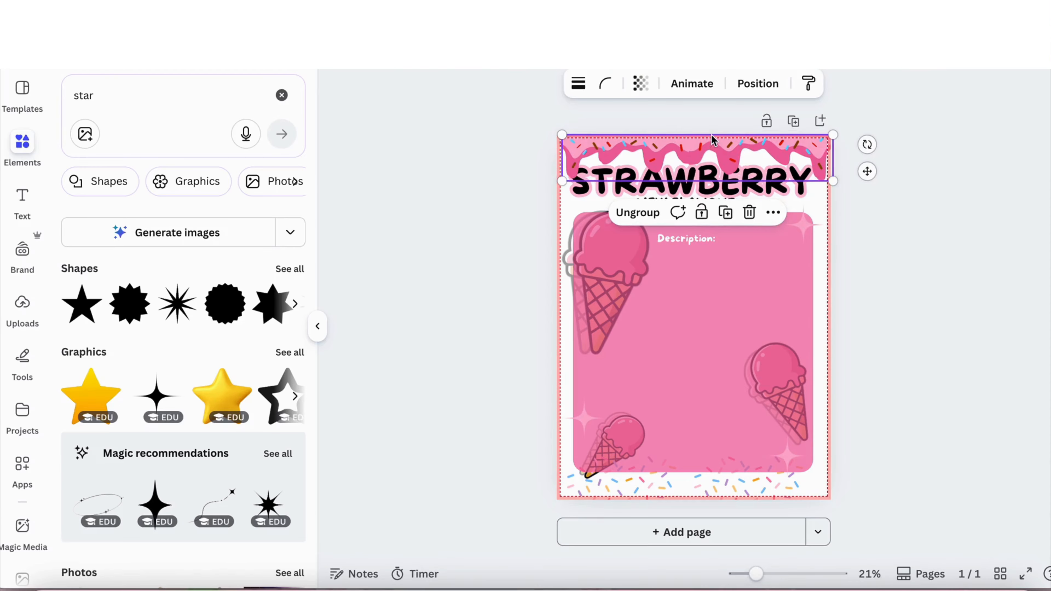
pyautogui.click(712, 136)
pyautogui.click(635, 133)
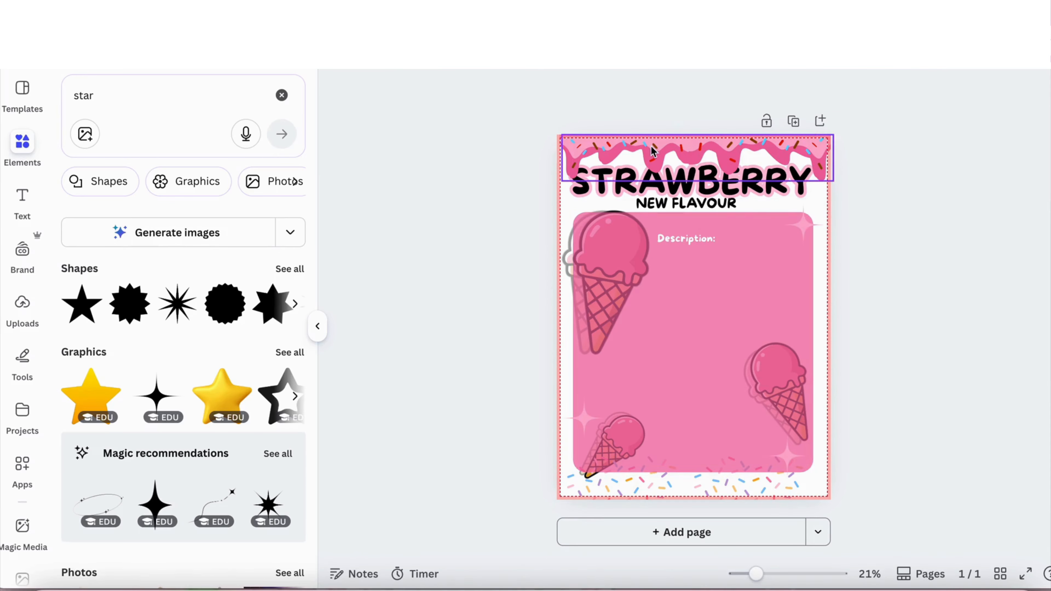
pyautogui.moveTo(652, 150); pyautogui.dragTo(653, 461)
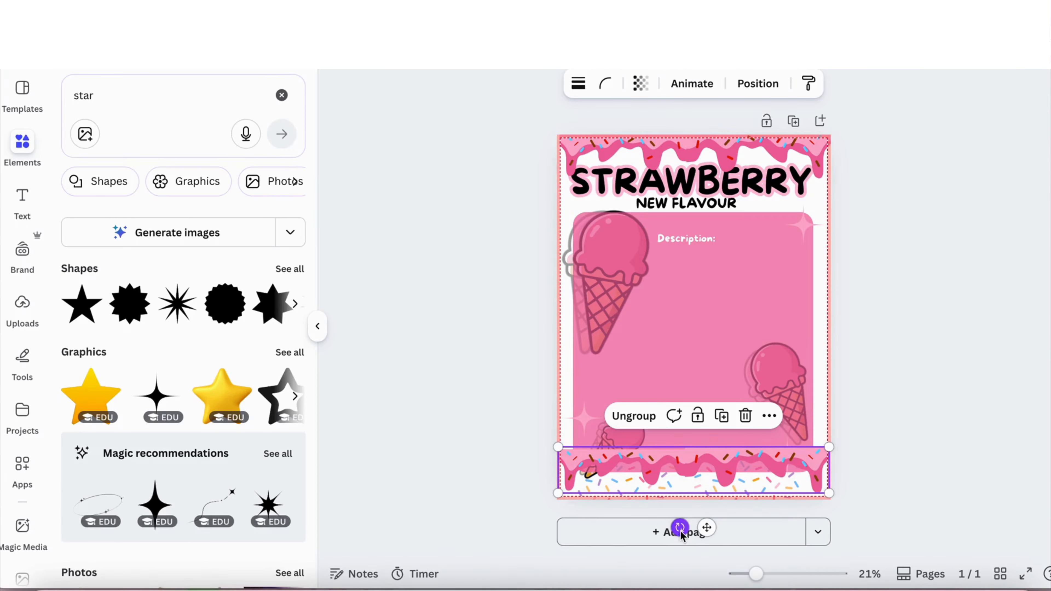
pyautogui.moveTo(680, 528); pyautogui.dragTo(709, 383)
pyautogui.press('Delete')
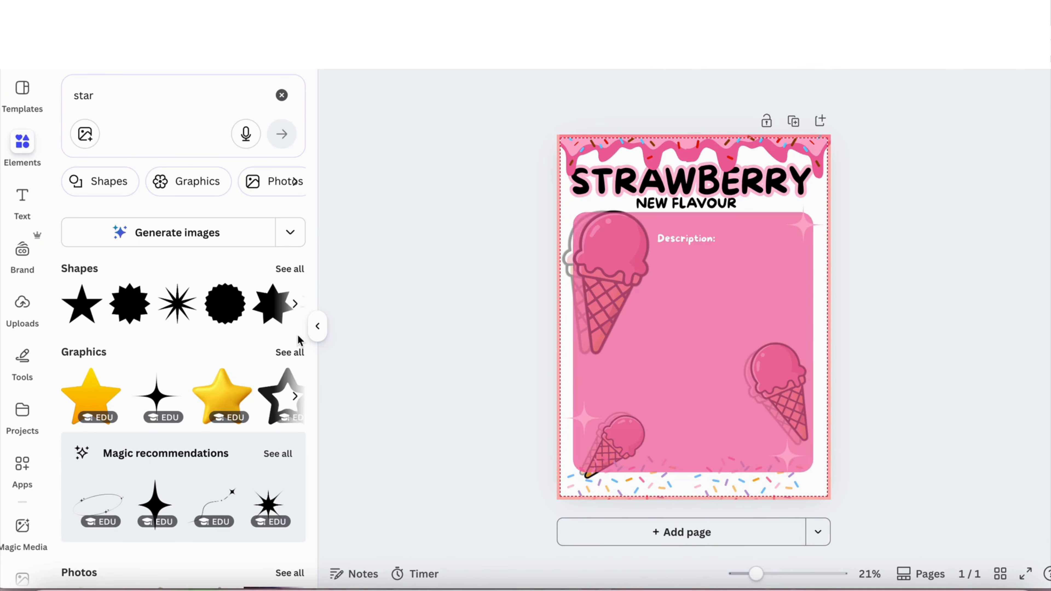
# - Search the elements for "shine" and add the white cross-shaped light flare from the recommended graphics
pyautogui.click(295, 307)
pyautogui.click(281, 95)
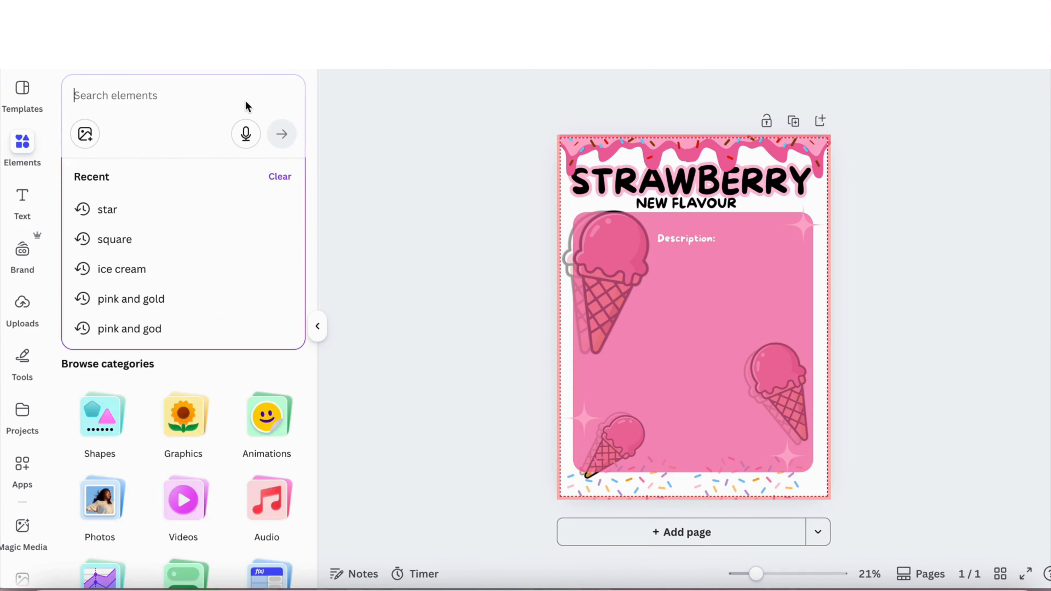
pyautogui.write('shine')
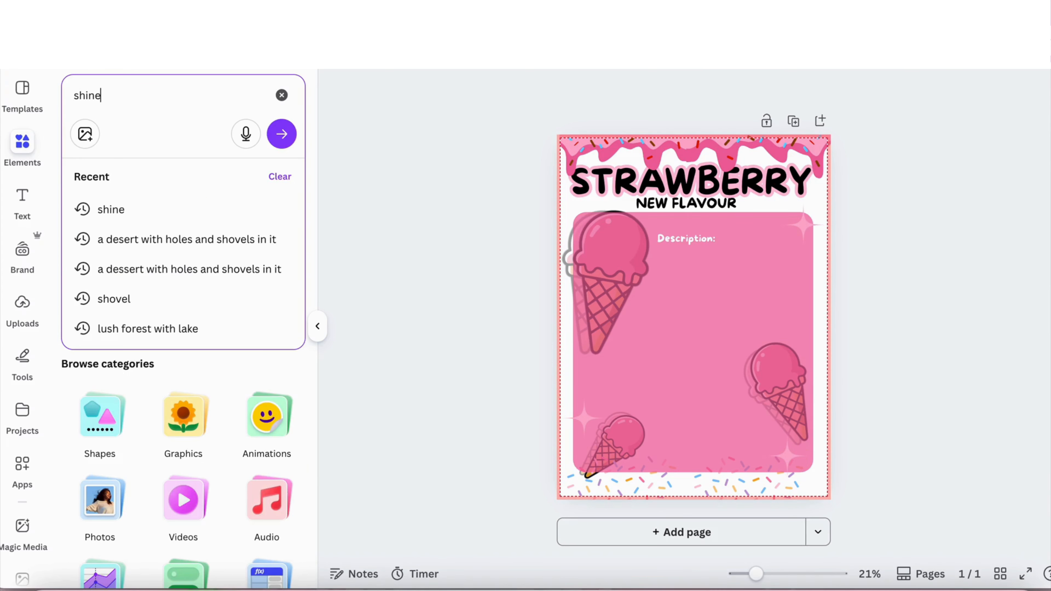
pyautogui.press('Return')
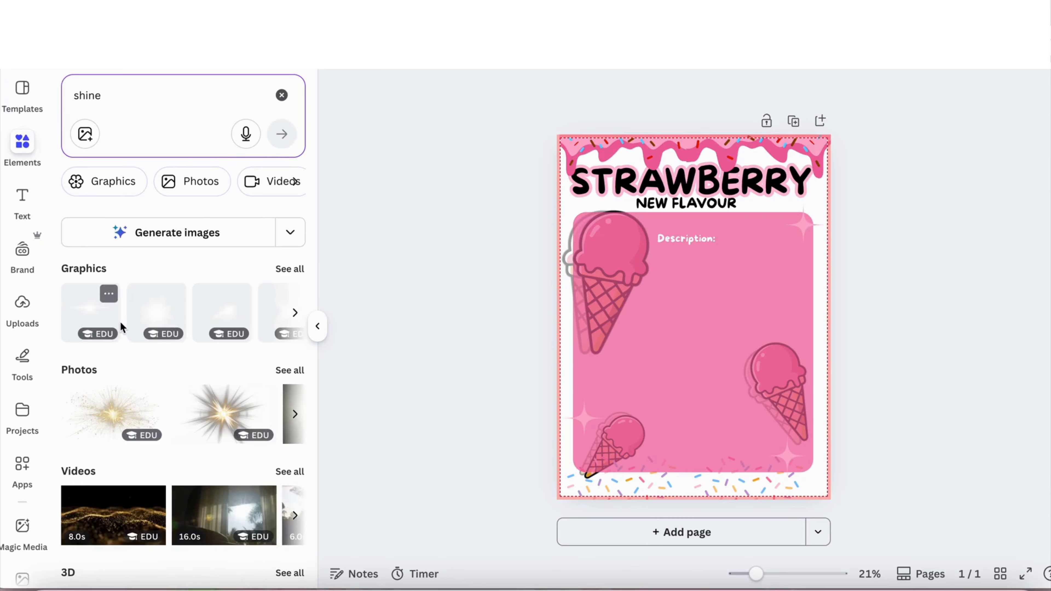
pyautogui.click(95, 309)
pyautogui.press('Delete')
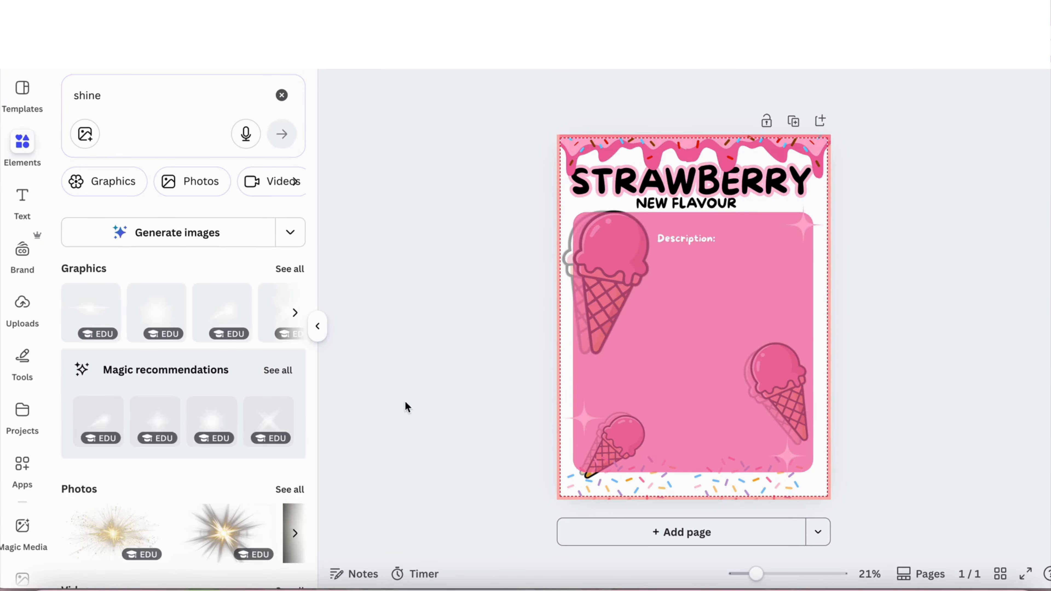
pyautogui.click(259, 418)
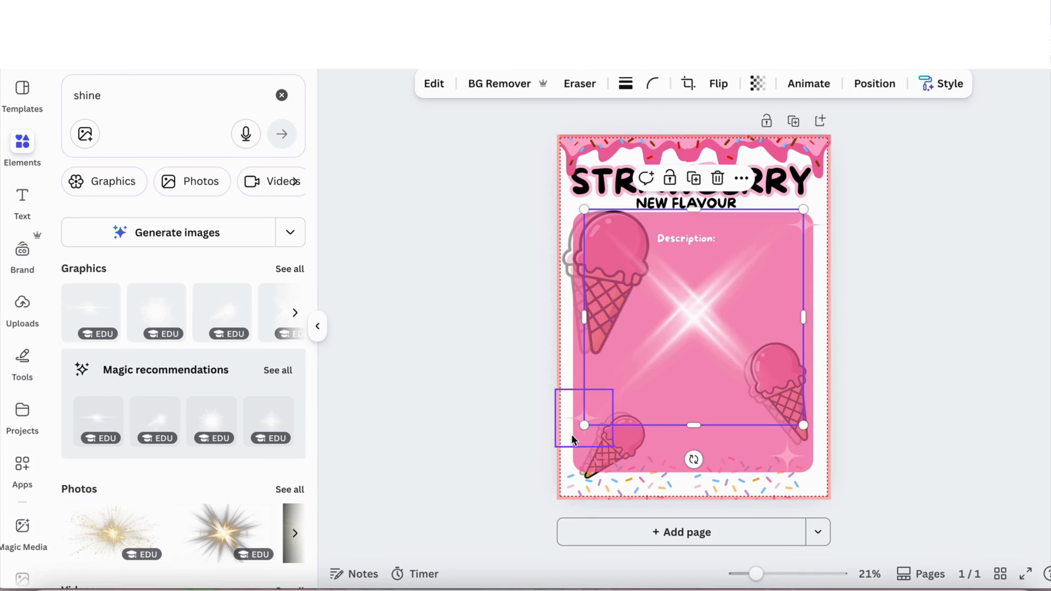
# - Shrink the white flare onto the panel's upper-right corner and place copies on the large cone, right edge and lower-left corner
pyautogui.moveTo(584, 426); pyautogui.dragTo(841, 274)
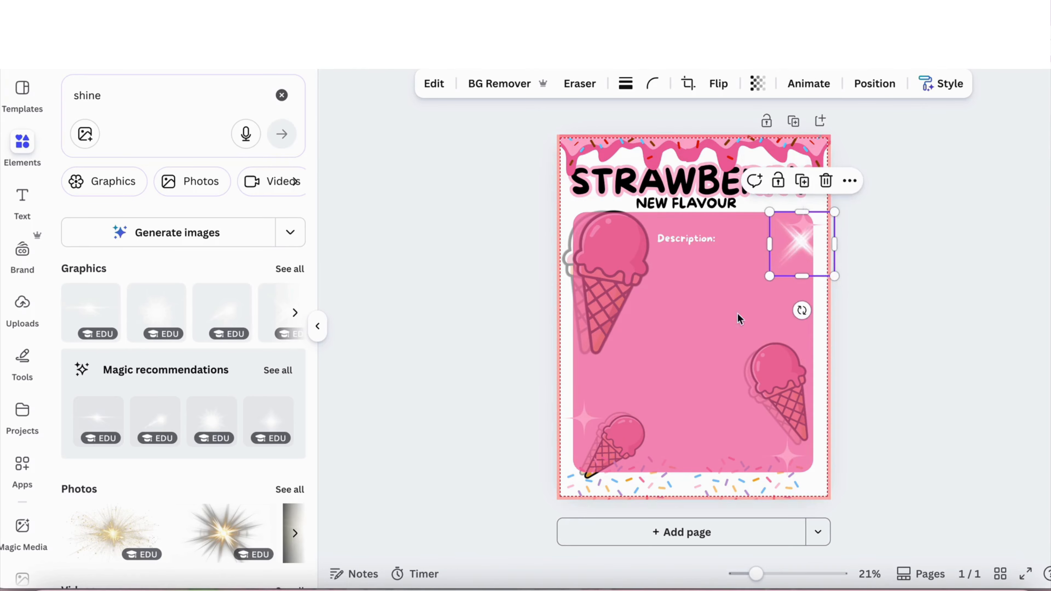
pyautogui.moveTo(584, 424); pyautogui.dragTo(552, 239)
pyautogui.click(881, 292)
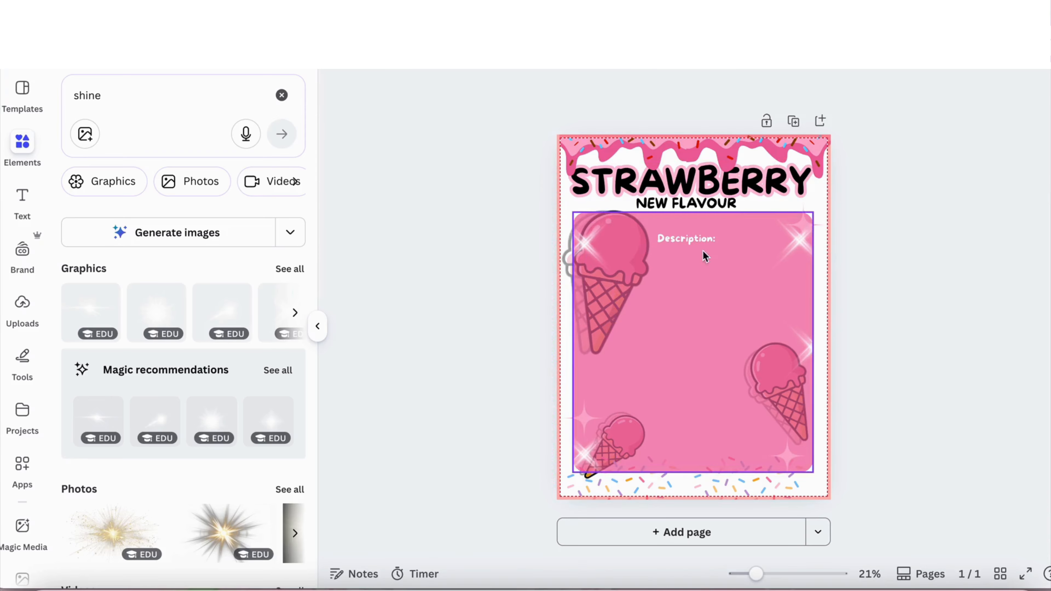
# - Add a text box and position it on the pink panel beneath the "Description:" heading
pyautogui.click(22, 197)
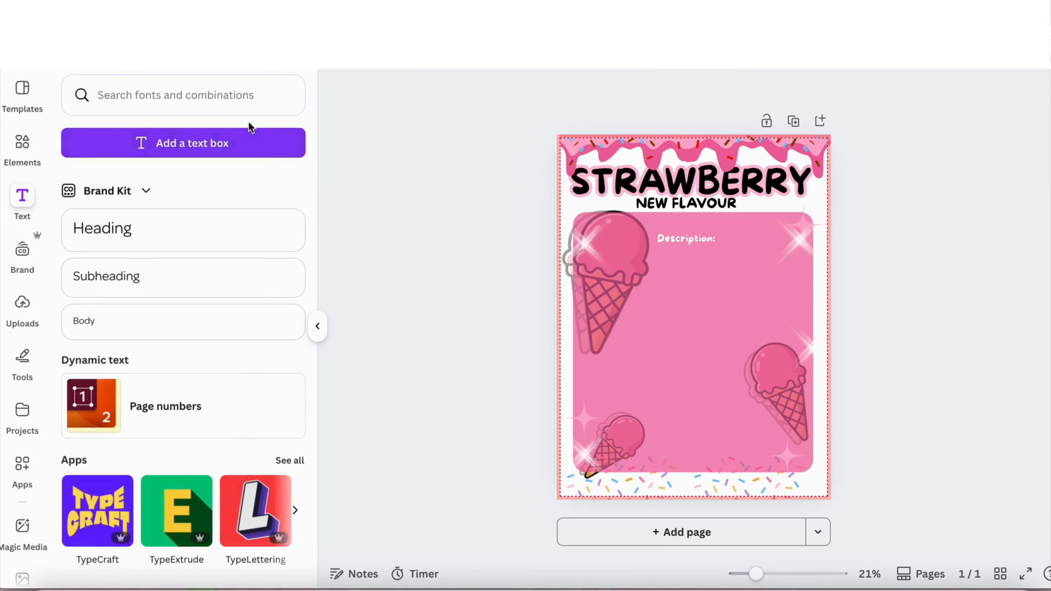
pyautogui.click(238, 141)
pyautogui.moveTo(678, 316); pyautogui.dragTo(602, 307)
pyautogui.moveTo(669, 353); pyautogui.dragTo(693, 285)
pyautogui.click(698, 337)
pyautogui.click(693, 317)
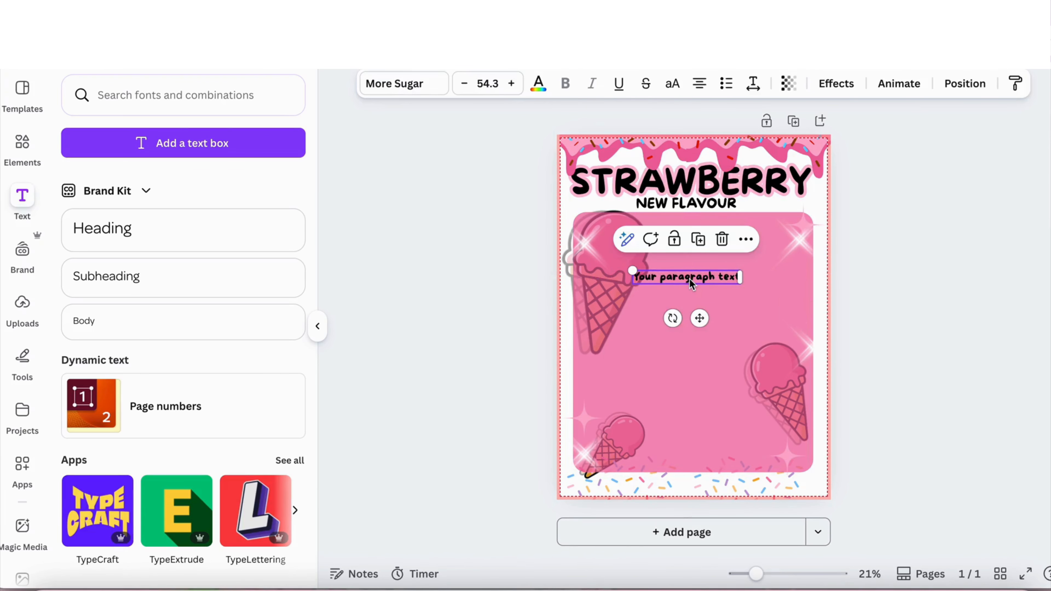
# - Change the placeholder to "Descriptive paragraph text" and move the line up closer to the "Description:" heading
pyautogui.click(662, 278)
pyautogui.press('BackSpace')
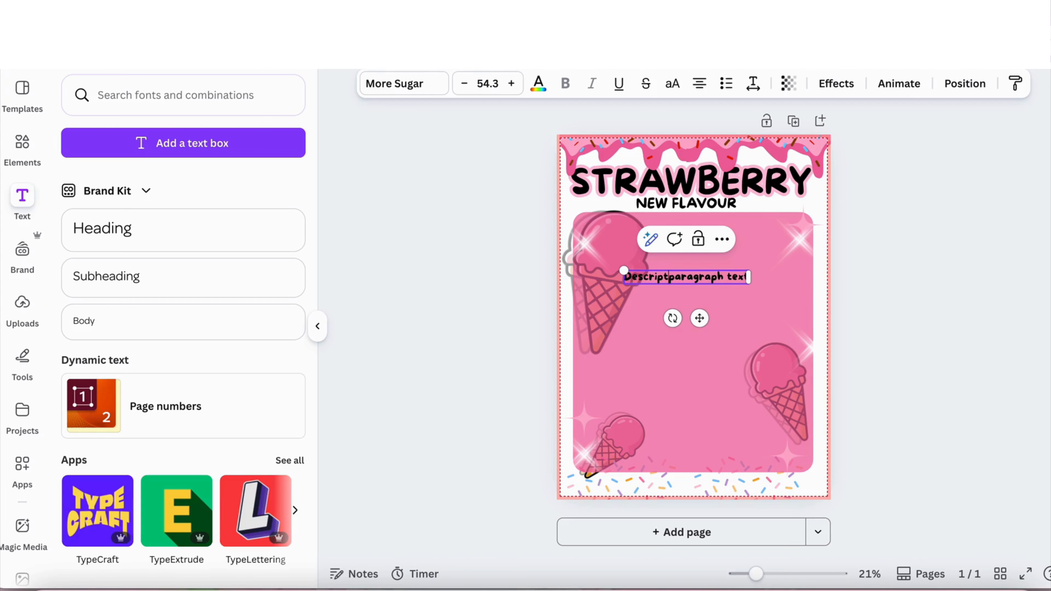
pyautogui.write('Descriptive')
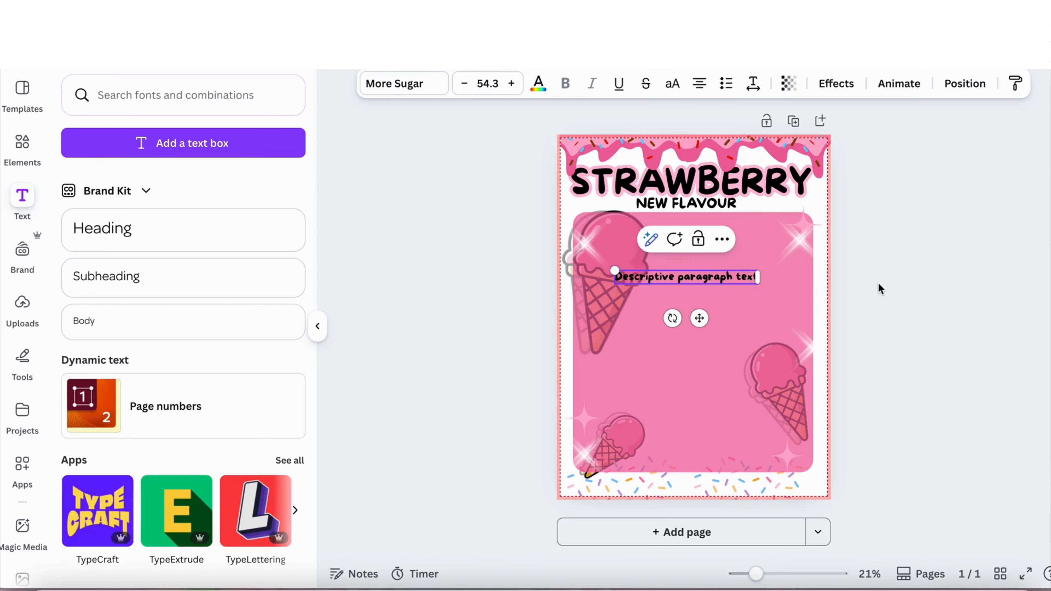
pyautogui.click(881, 288)
pyautogui.click(721, 290)
pyautogui.moveTo(720, 290); pyautogui.dragTo(720, 275)
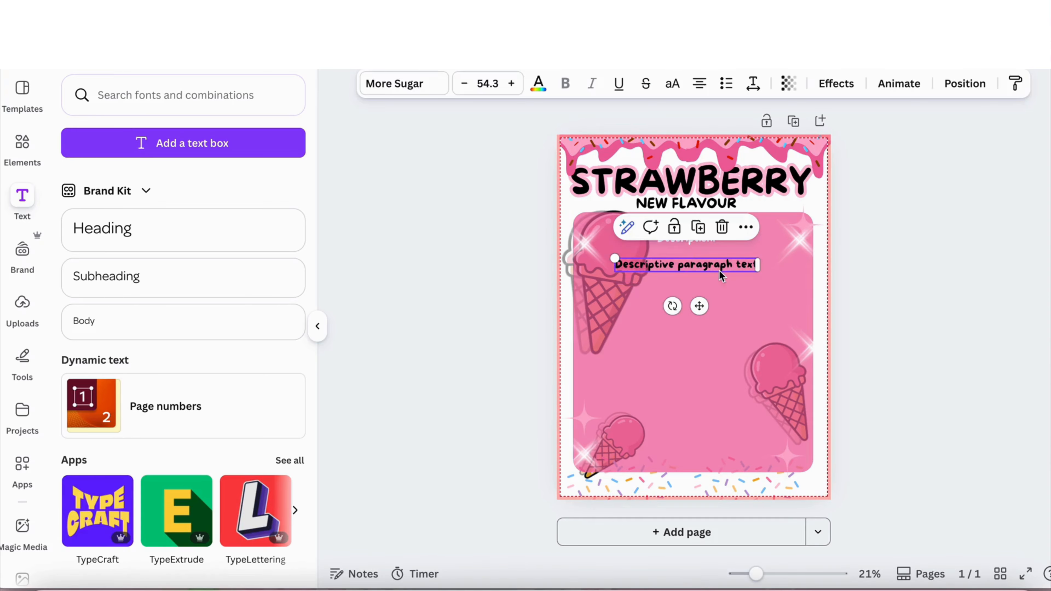
# - Apply the Outline text effect to the descriptive line and adjust its outline thickness
pyautogui.click(840, 85)
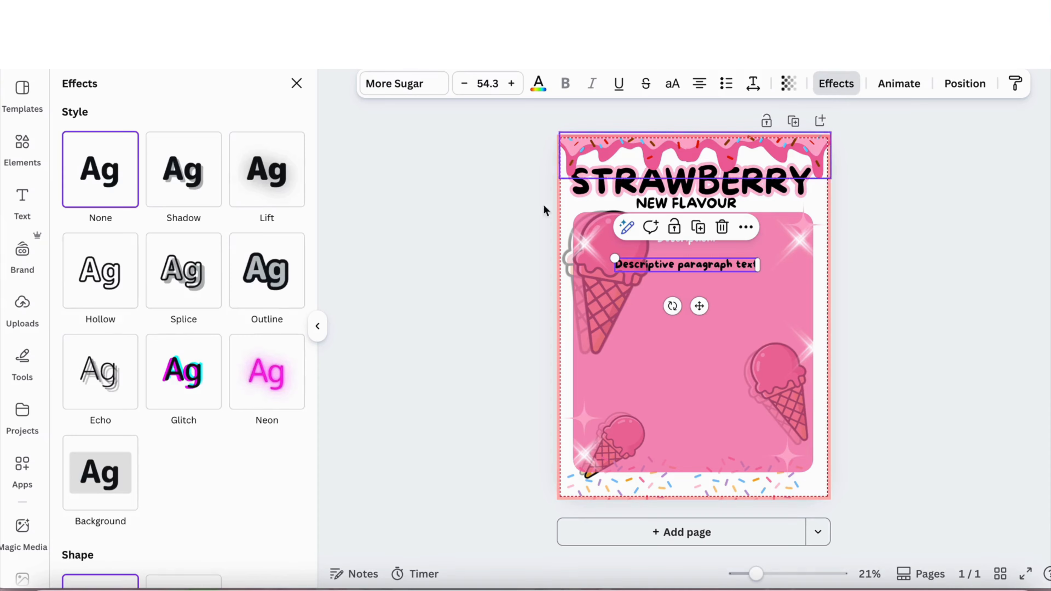
pyautogui.click(252, 268)
pyautogui.moveTo(131, 370); pyautogui.dragTo(254, 368)
pyautogui.click(435, 297)
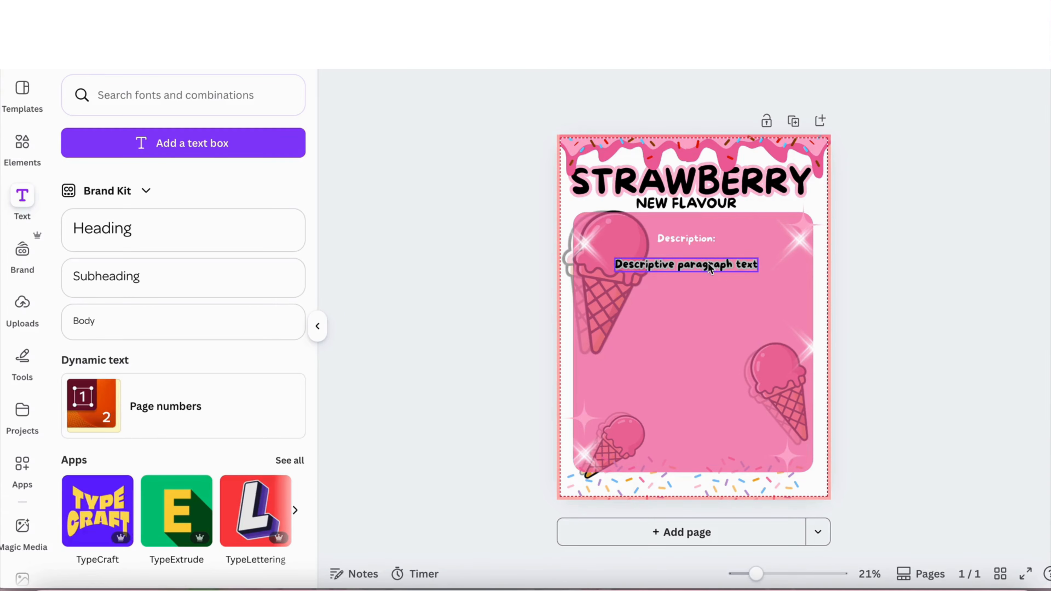
# - Duplicate the outlined "Descriptive paragraph text" line twice to stack three lines beneath the "Description:" heading
pyautogui.moveTo(710, 268); pyautogui.dragTo(742, 276)
pyautogui.click(754, 294)
pyautogui.click(754, 296)
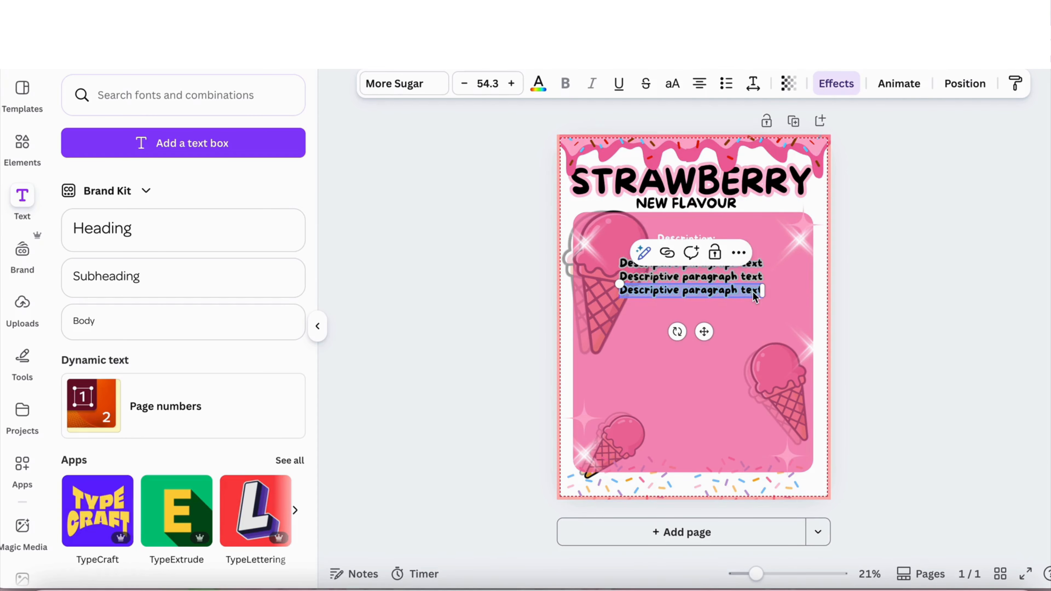
pyautogui.click(884, 275)
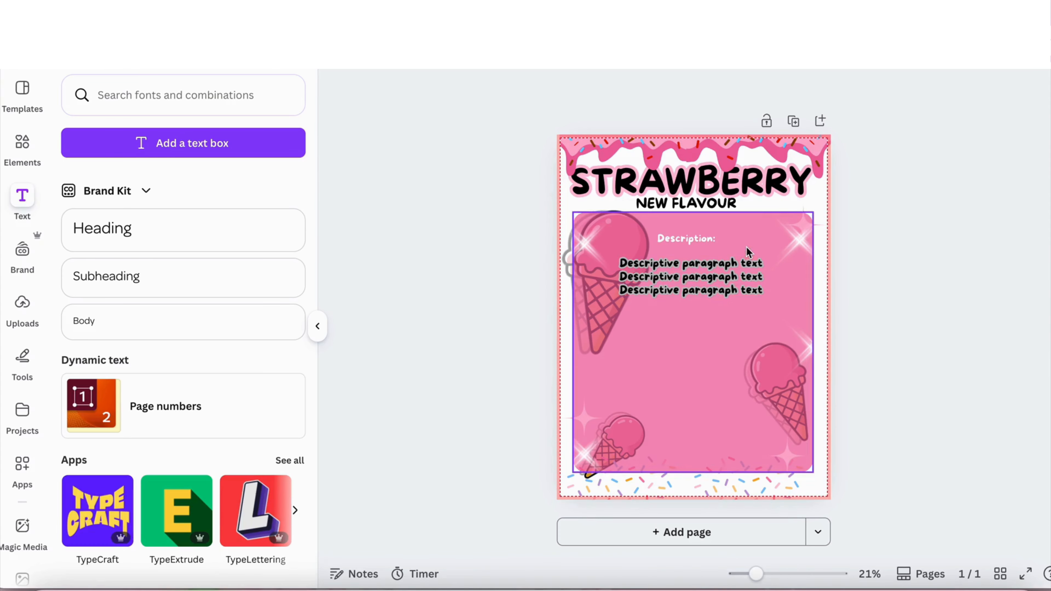
pyautogui.moveTo(753, 262); pyautogui.dragTo(758, 247)
pyautogui.click(978, 250)
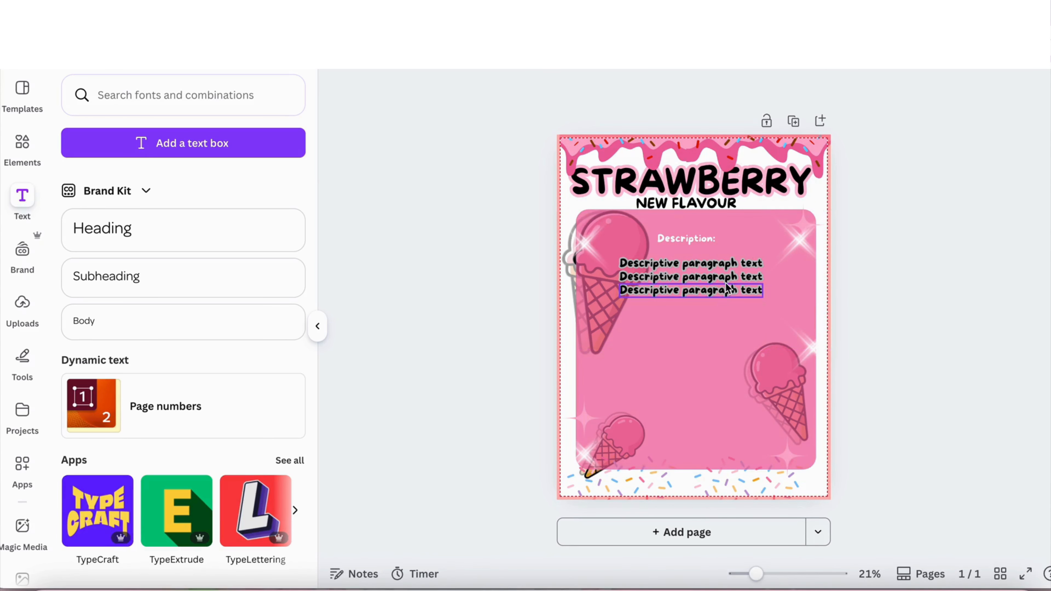
# - Add further copies of the outlined text line, continuing the stack down the pink panel to beside the right-hand cone
pyautogui.moveTo(731, 292); pyautogui.dragTo(750, 344)
pyautogui.press('super+d')
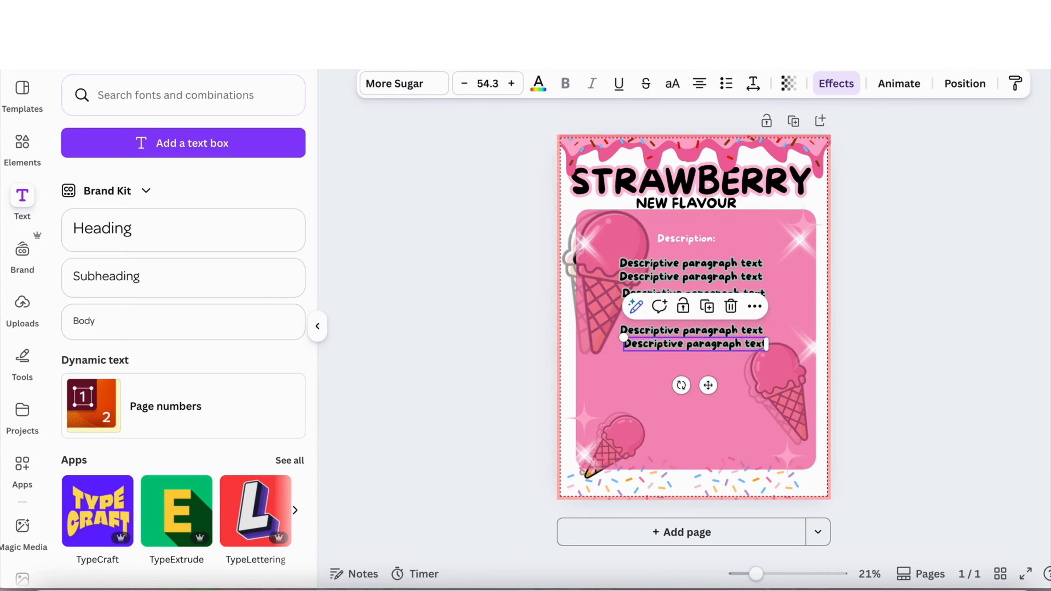
pyautogui.press('super+d')
pyautogui.moveTo(746, 354)
pyautogui.mouseDown()
pyautogui.moveTo(743, 366)
pyautogui.moveTo(743, 357)
pyautogui.mouseUp()
pyautogui.press('super+d')
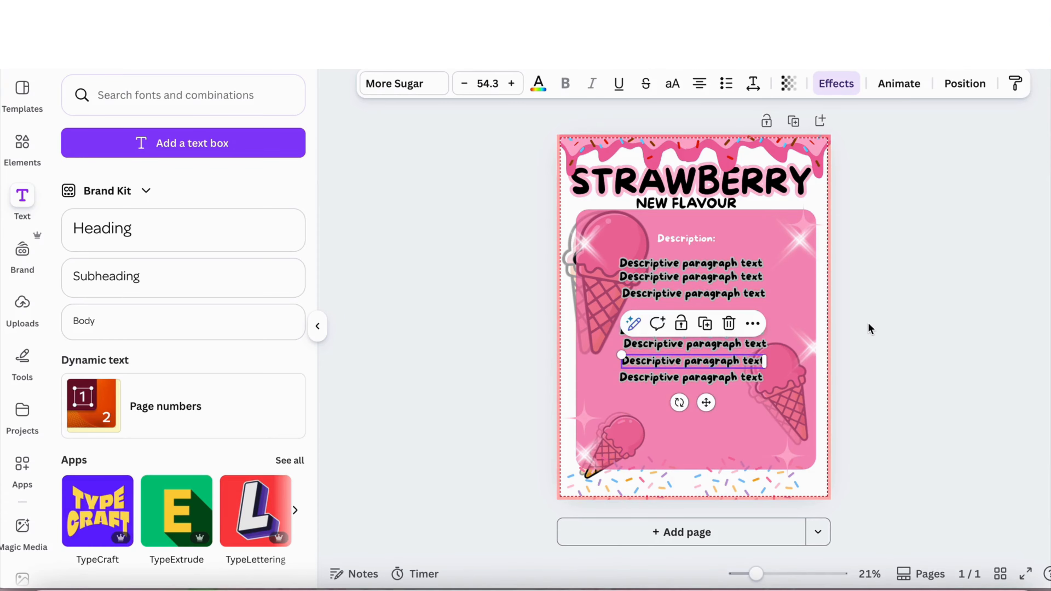
# - Move the last descriptive text line lower on the pink panel to form a separate two-line block with a copy of it
pyautogui.click(716, 381)
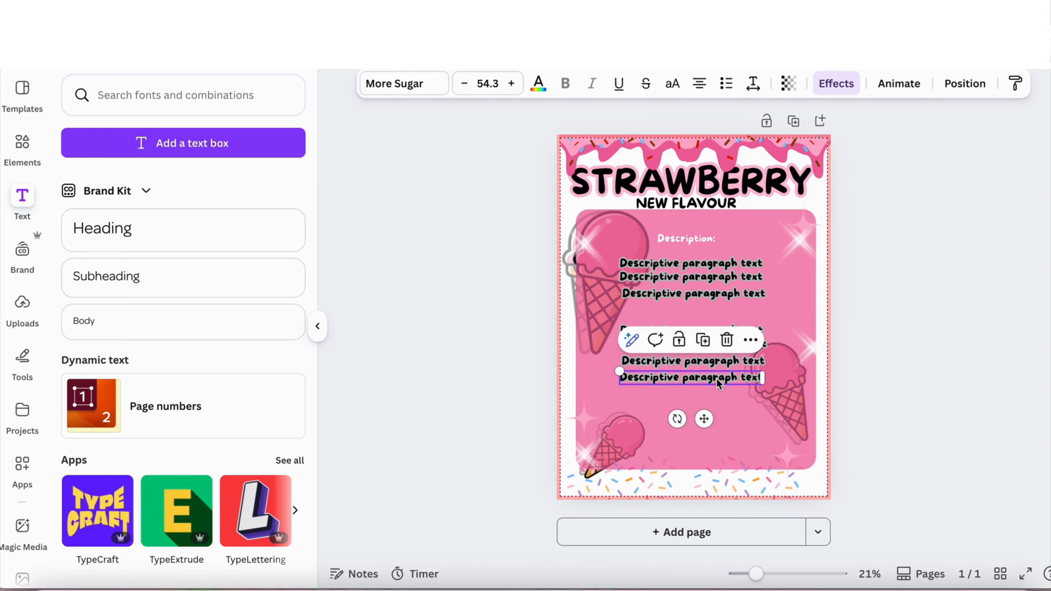
pyautogui.moveTo(719, 390)
pyautogui.mouseDown()
pyautogui.moveTo(720, 418)
pyautogui.moveTo(721, 404)
pyautogui.mouseUp()
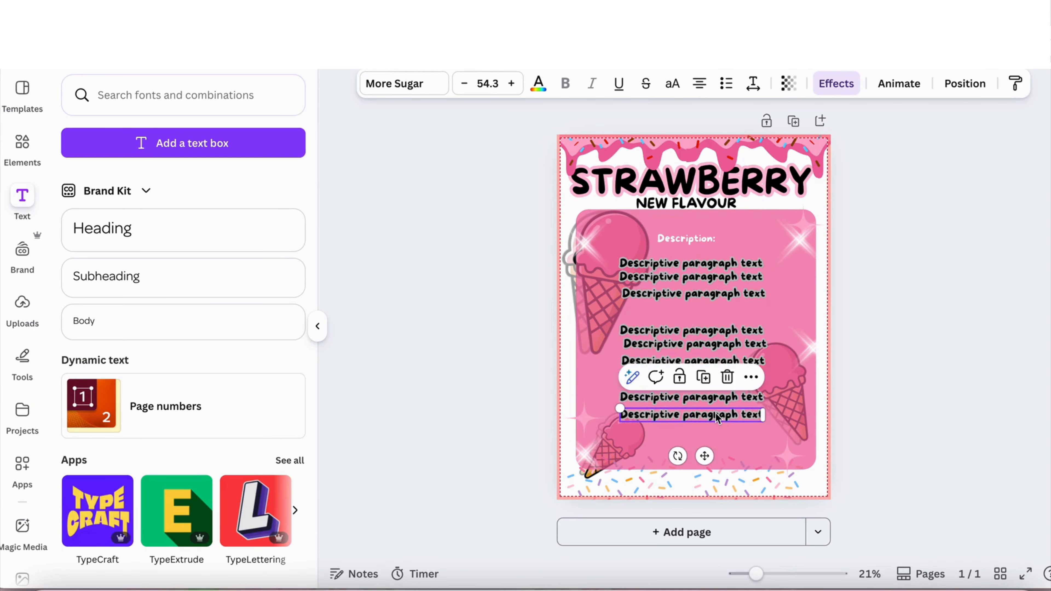
pyautogui.click(916, 306)
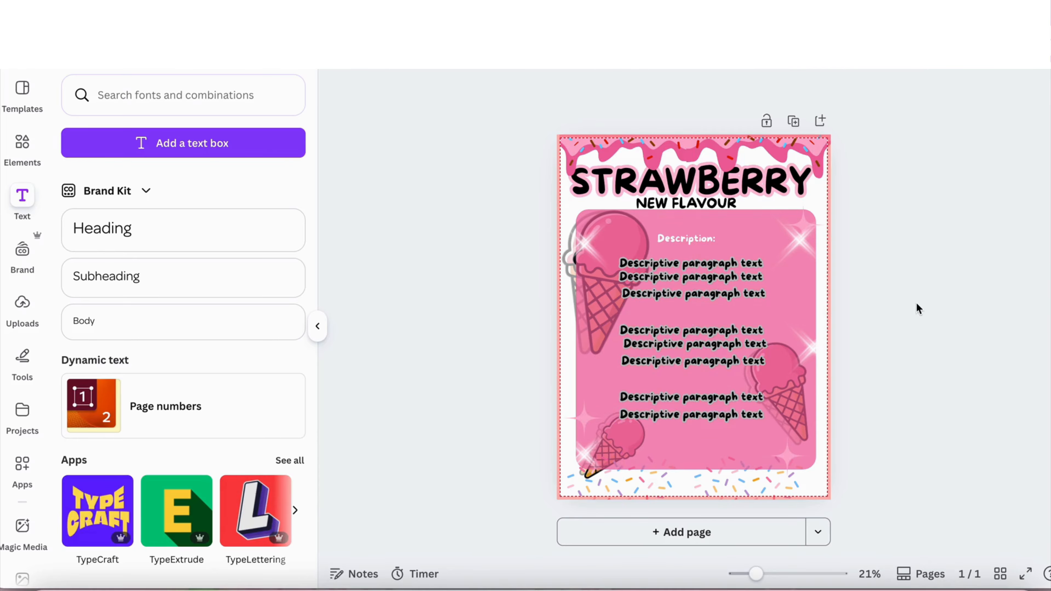
# - Search the elements library for "strawberry" in place of the earlier "shine" search
pyautogui.click(22, 142)
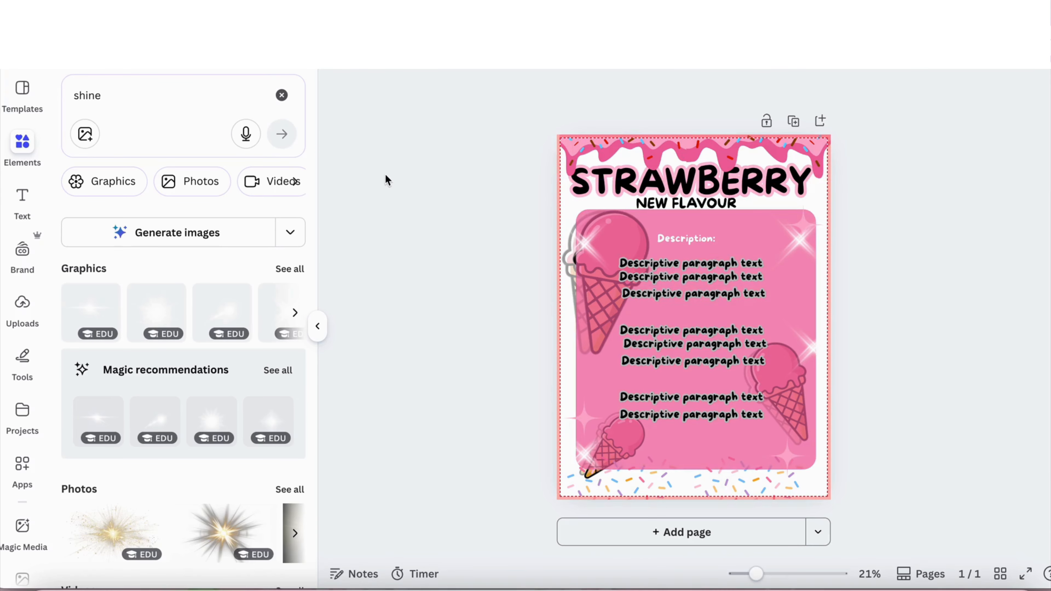
pyautogui.click(281, 95)
pyautogui.click(201, 102)
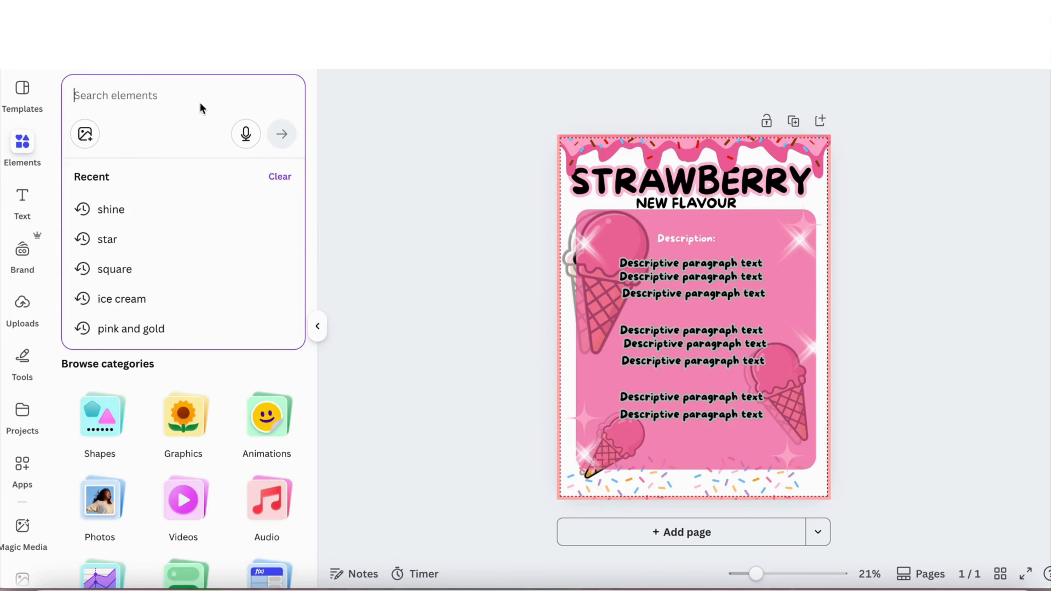
pyautogui.write('straw')
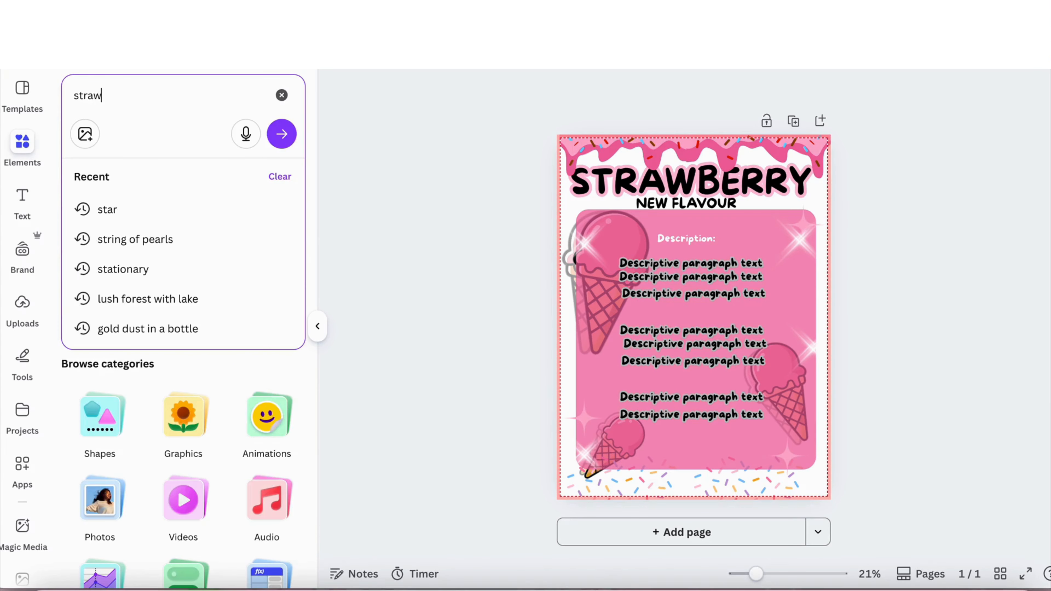
pyautogui.write('berry')
pyautogui.press('Return')
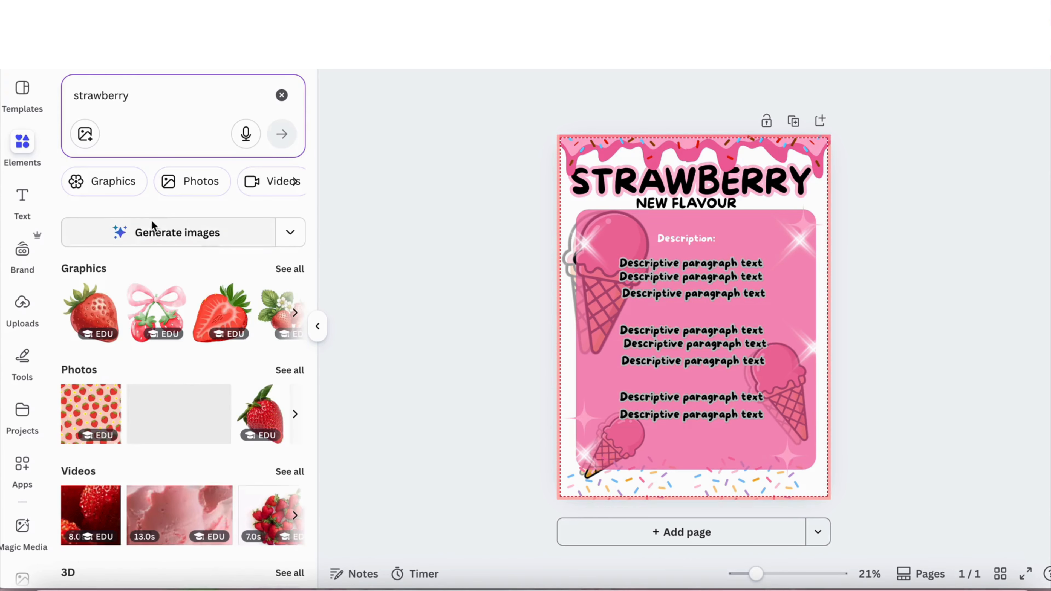
# - Try out the realistic red strawberry graphic on the poster, remove it and refine the element search to "pink strawberry"
pyautogui.click(98, 315)
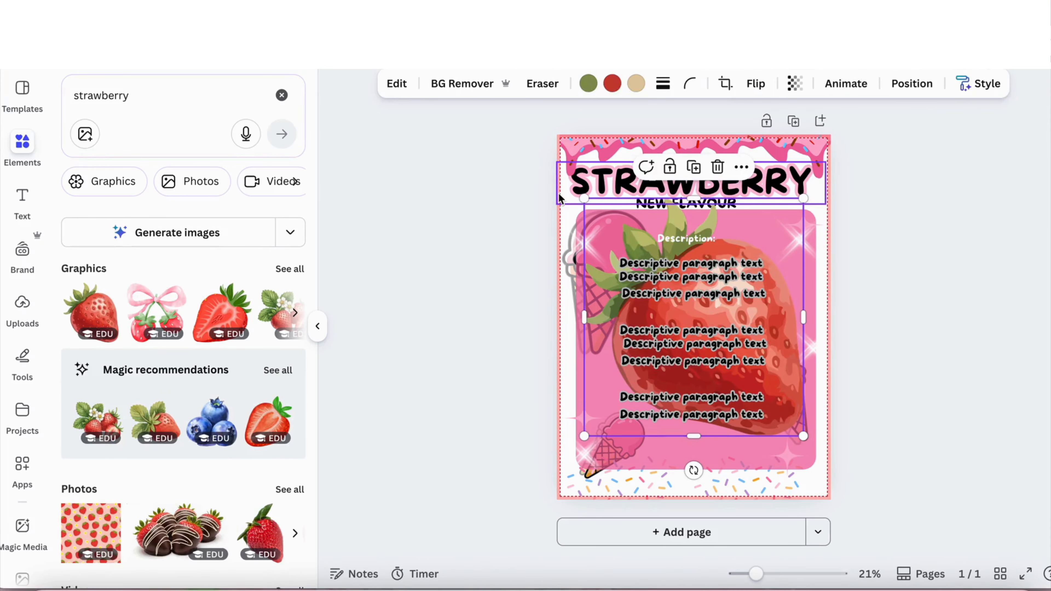
pyautogui.press('Delete')
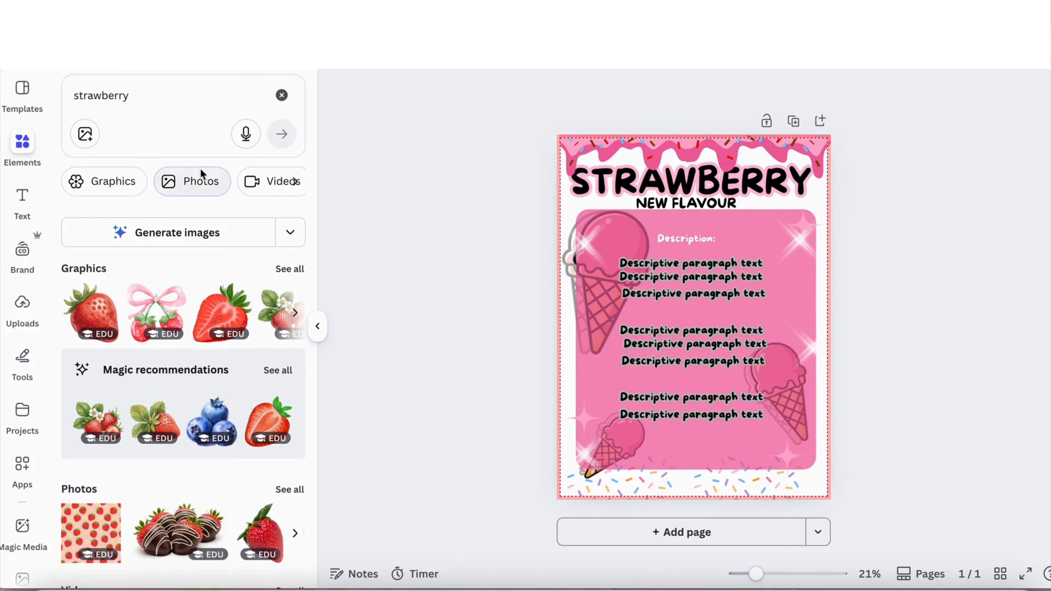
pyautogui.click(75, 94)
pyautogui.write('pink')
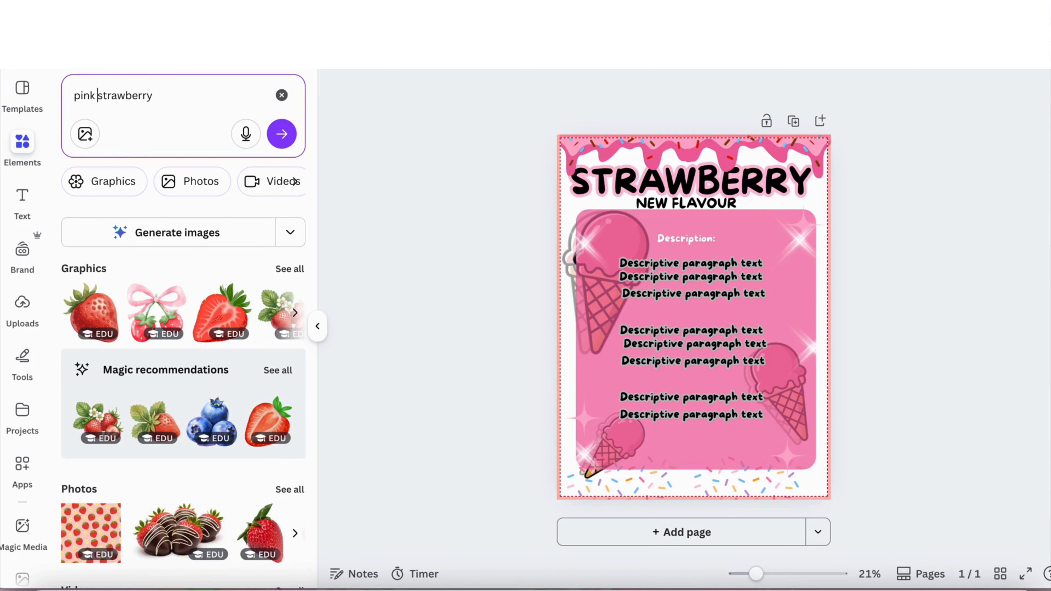
pyautogui.press('Return')
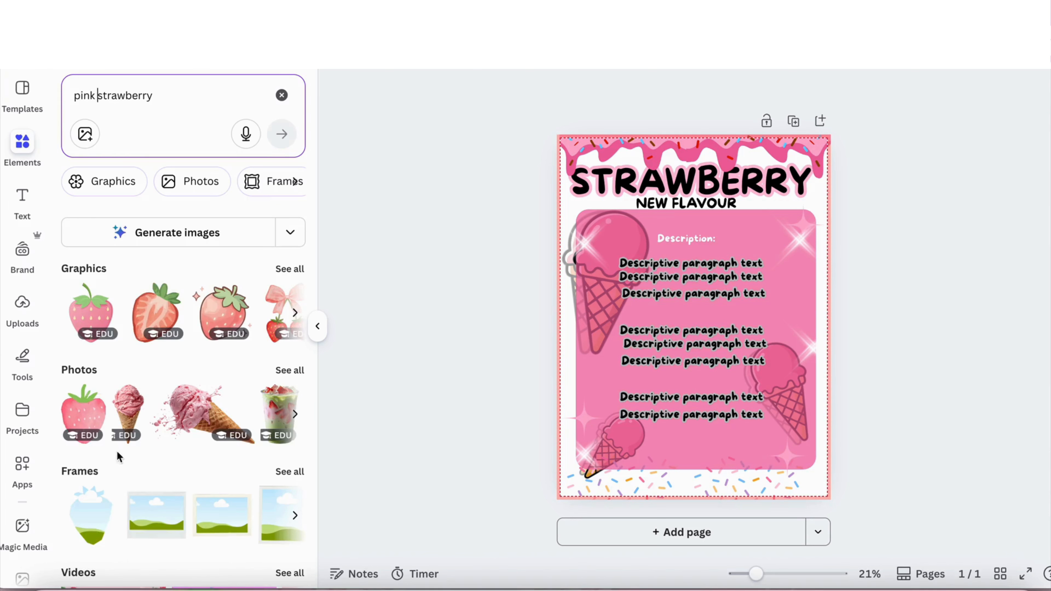
# - Add the pink strawberry graphic, shrink it into the poster's lower-right corner, and place a duplicate over the upper-left cone
pyautogui.click(94, 296)
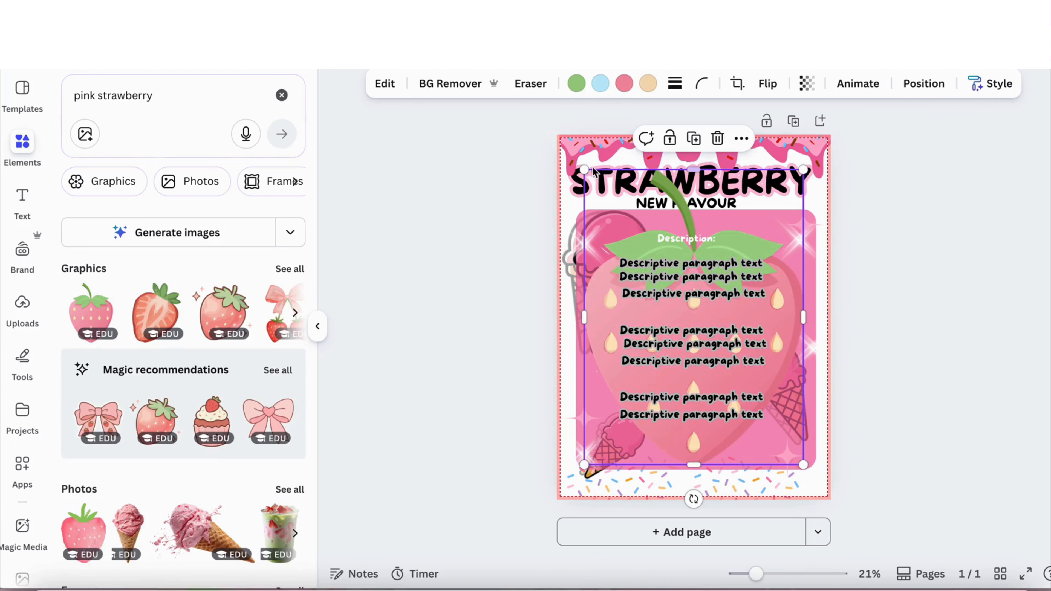
pyautogui.moveTo(585, 170); pyautogui.dragTo(752, 395)
pyautogui.moveTo(783, 451); pyautogui.dragTo(804, 474)
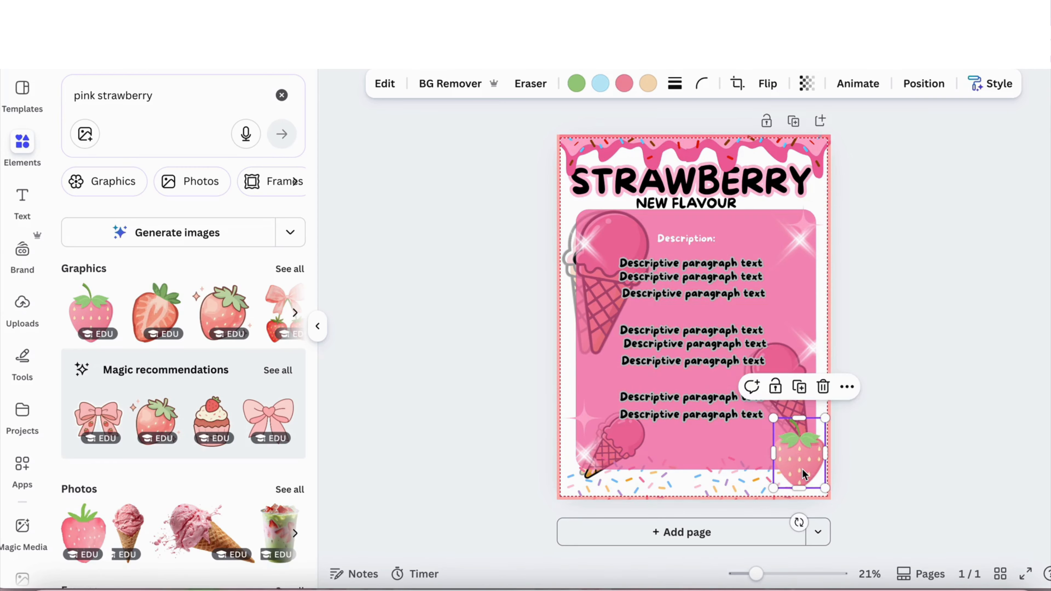
pyautogui.click(799, 387)
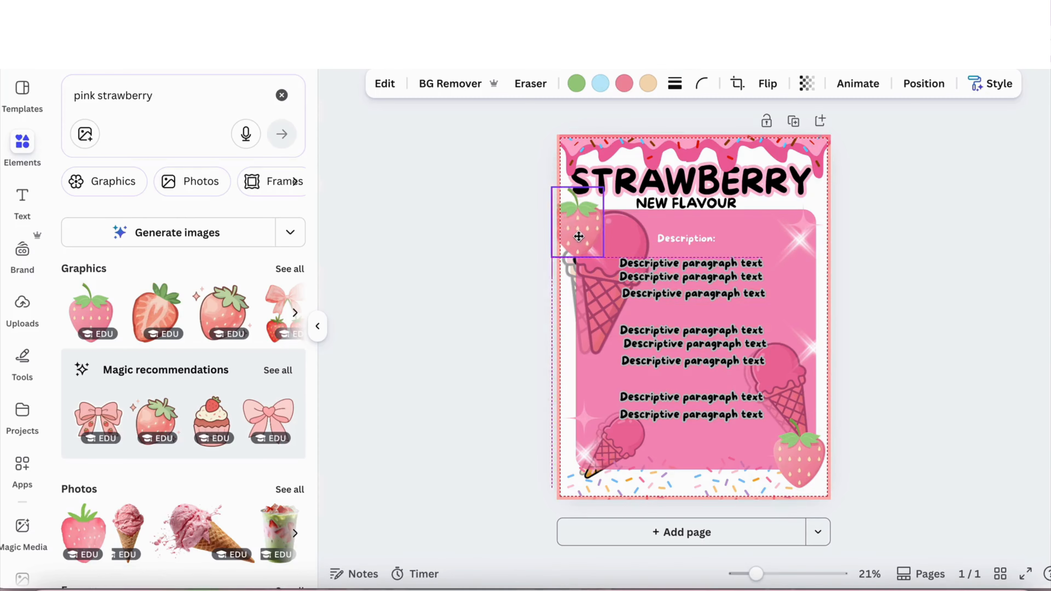
pyautogui.click(930, 336)
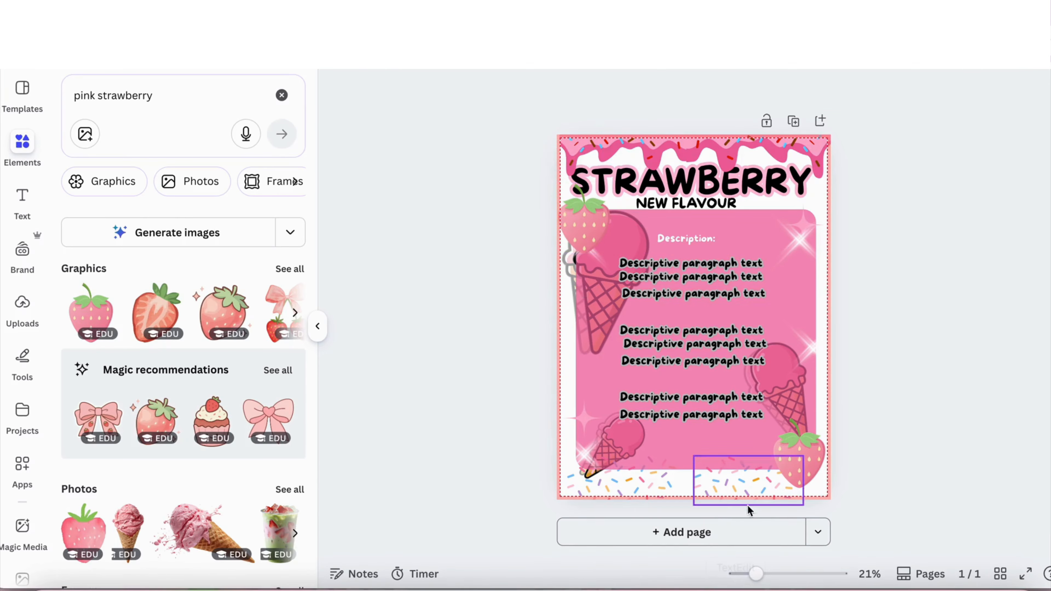
# - Add a blank second page below the finished strawberry poster
pyautogui.click(817, 532)
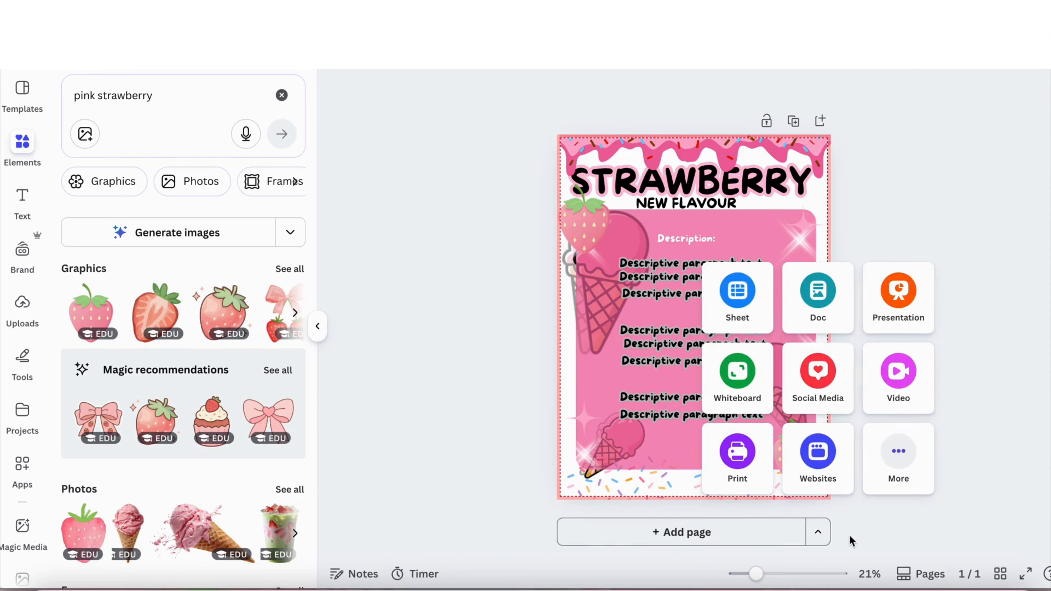
pyautogui.click(818, 531)
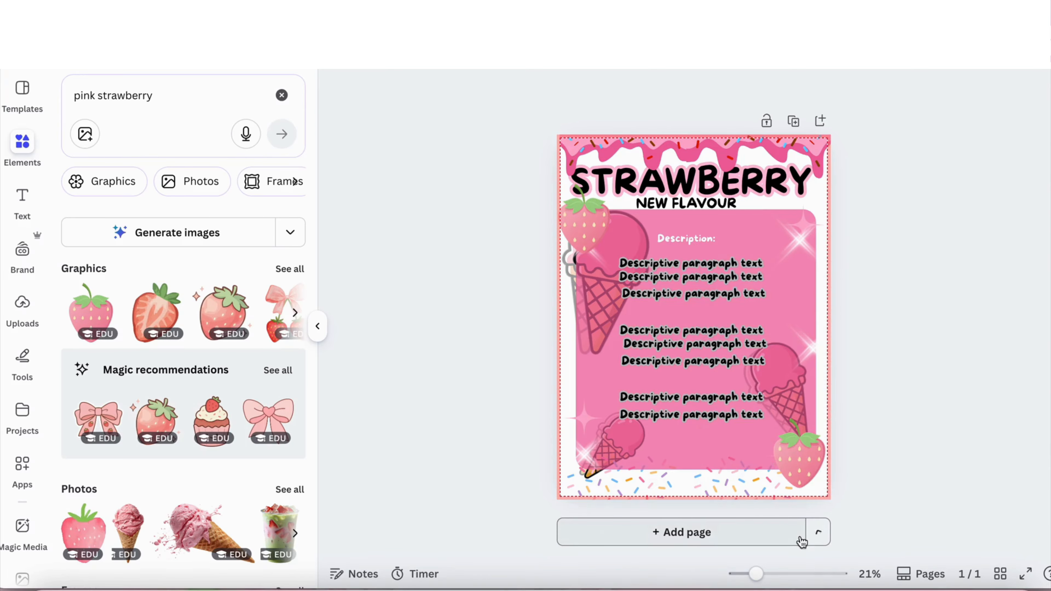
pyautogui.click(765, 538)
pyautogui.scroll(2, 813, 414)
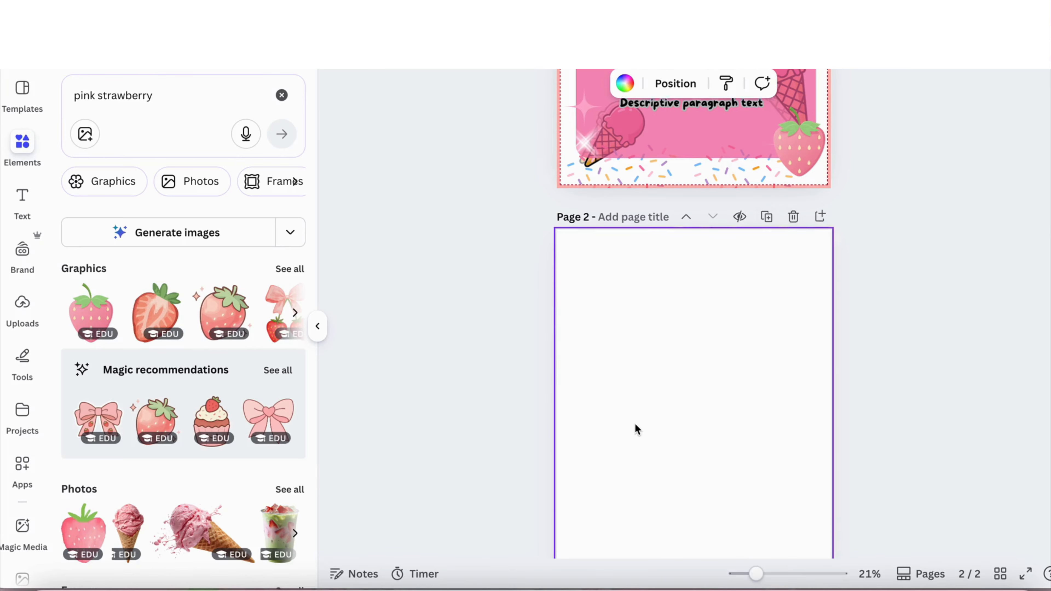
pyautogui.scroll(-2, 637, 430)
# - Select every element of the page 1 poster and group them together
pyautogui.scroll(8, 495, 331)
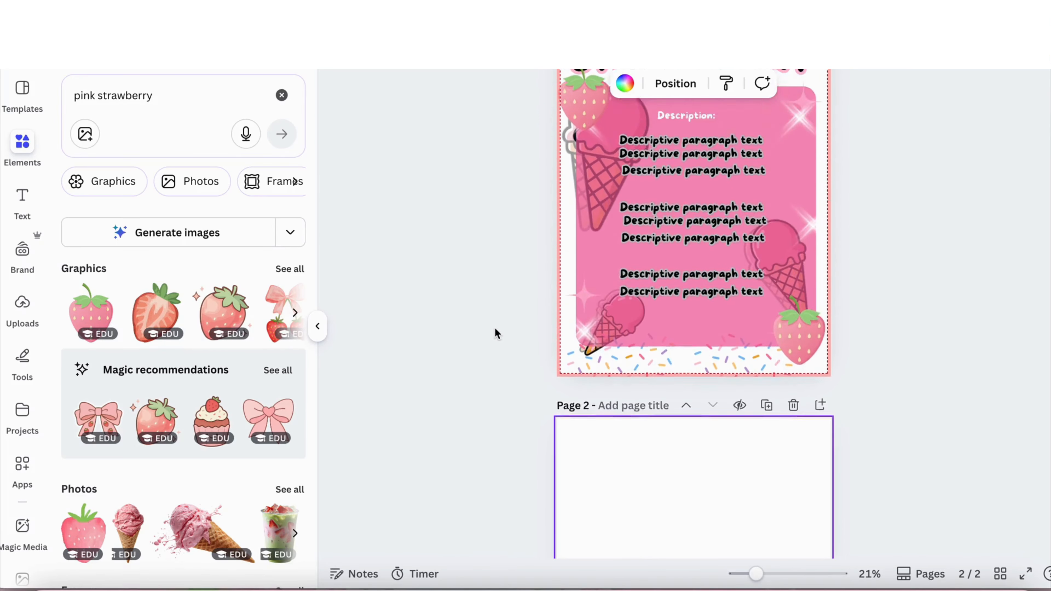
pyautogui.click(771, 174)
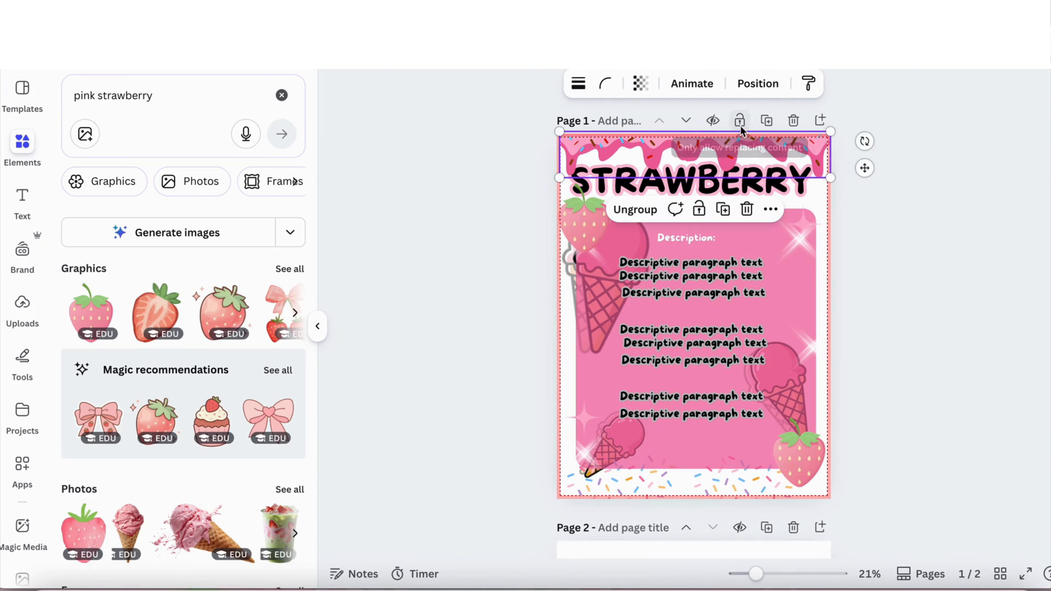
pyautogui.click(945, 198)
pyautogui.moveTo(925, 206); pyautogui.dragTo(547, 478)
pyautogui.click(902, 149)
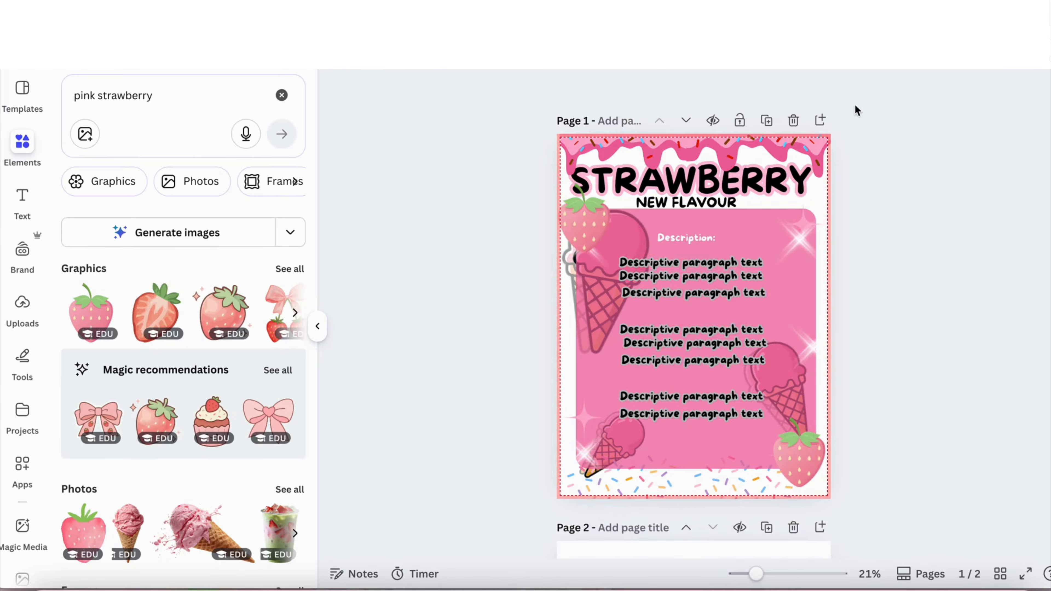
pyautogui.moveTo(859, 125); pyautogui.dragTo(501, 492)
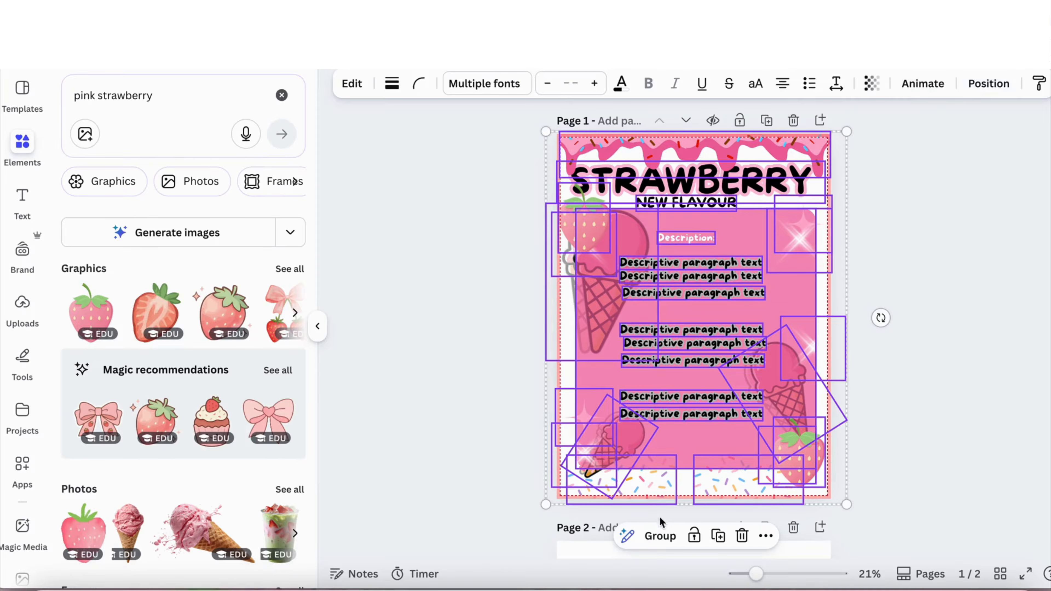
pyautogui.hotkey('ctrl', 'g')
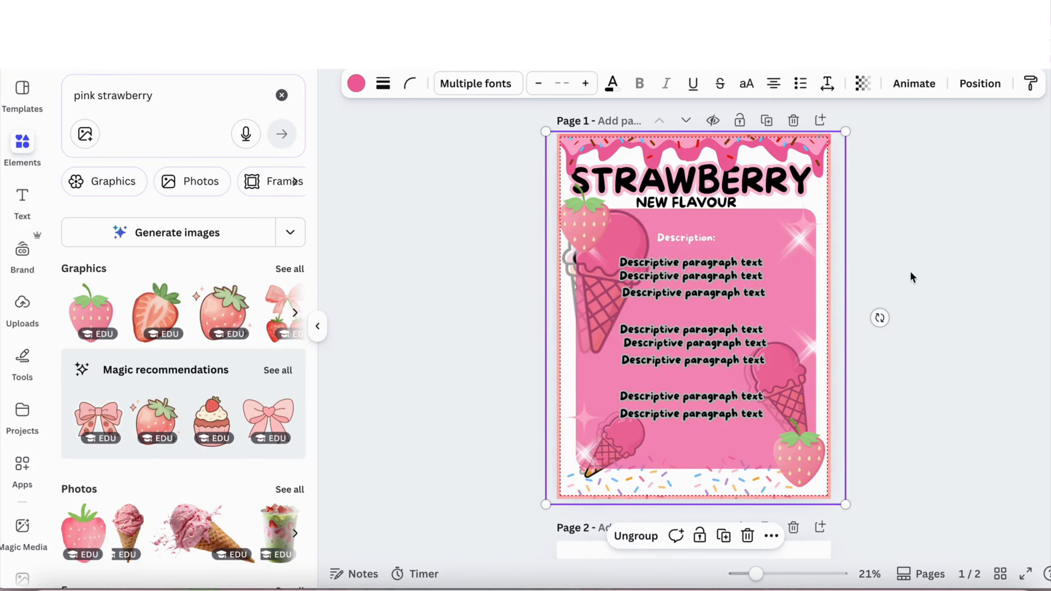
# - Copy the grouped poster design and paste it onto the blank page 2
pyautogui.rightClick(740, 265)
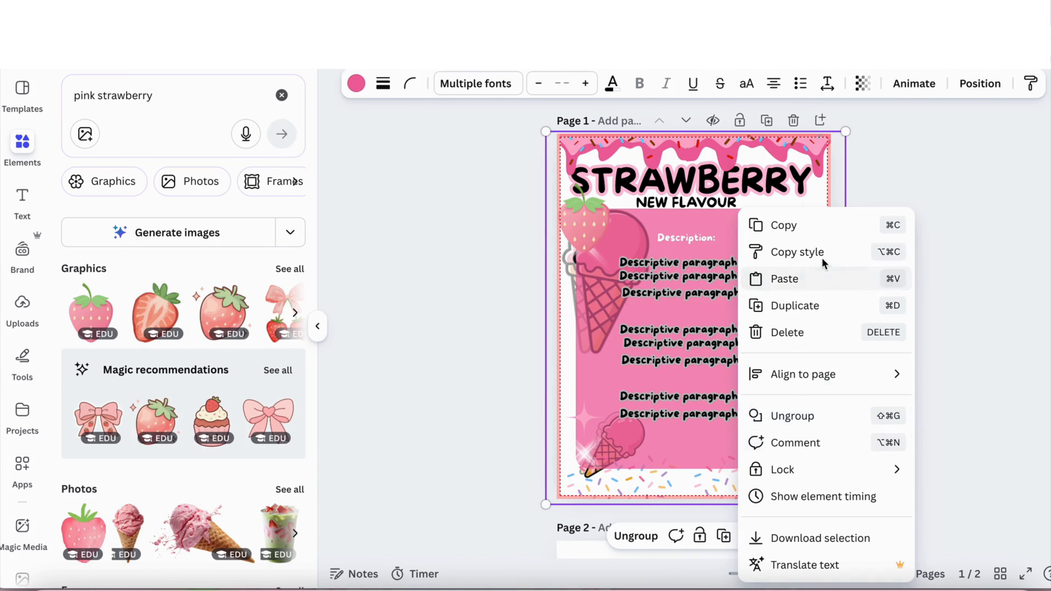
pyautogui.click(801, 223)
pyautogui.scroll(-5, 903, 330)
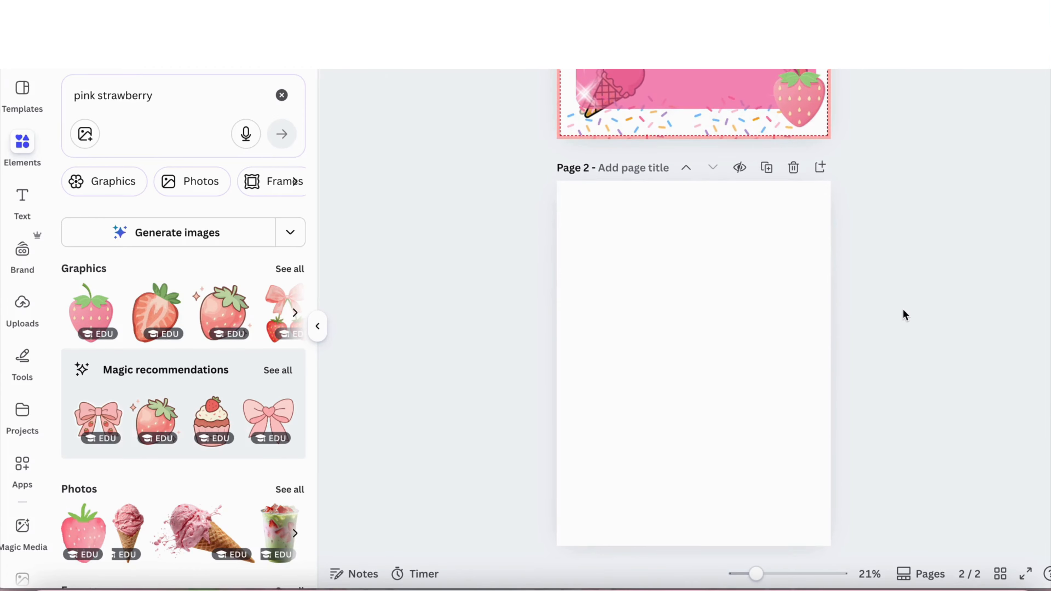
pyautogui.hotkey('ctrl', 'v')
pyautogui.scroll(-1, 902, 309)
pyautogui.click(924, 285)
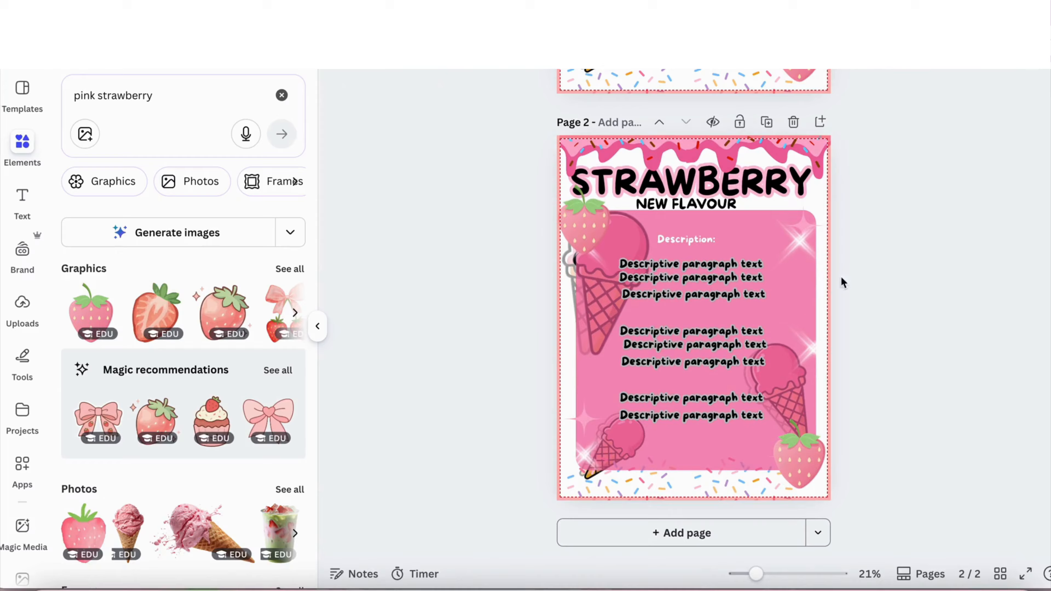
# - Ungroup the pasted design on page 2 so its elements can be edited individually
pyautogui.click(714, 338)
pyautogui.click(636, 538)
pyautogui.press('Escape')
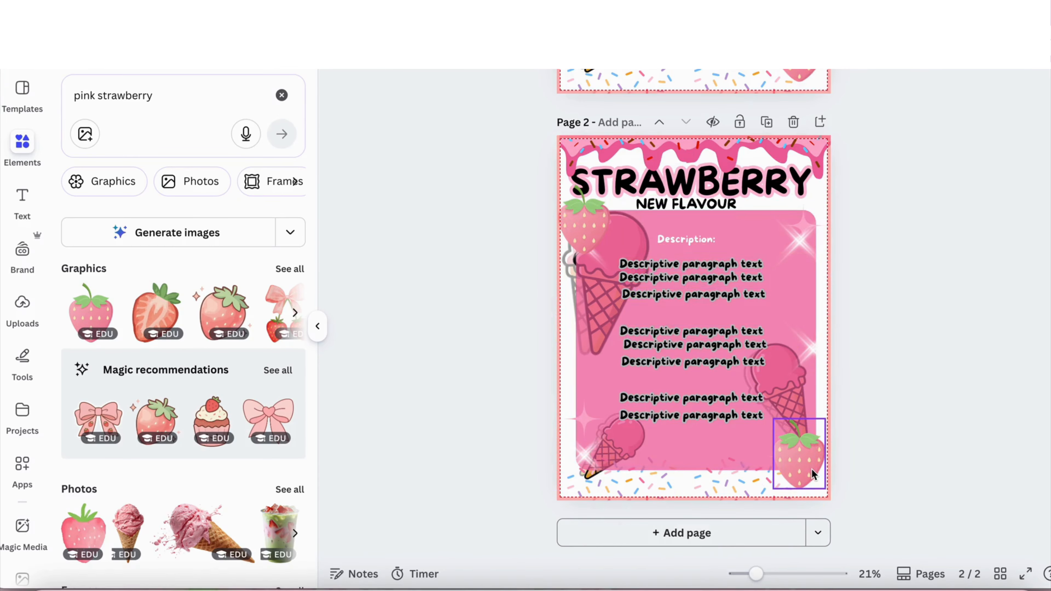
# - Reposition page 2's strawberries: the upper-left one down above the small cone, the lower-right one up to the panel's upper-right corner
pyautogui.click(582, 250)
pyautogui.moveTo(581, 249); pyautogui.dragTo(581, 433)
pyautogui.moveTo(813, 452); pyautogui.dragTo(818, 216)
# - Replace the "Description:" heading on page 2 with "Topic #2"
pyautogui.click(685, 294)
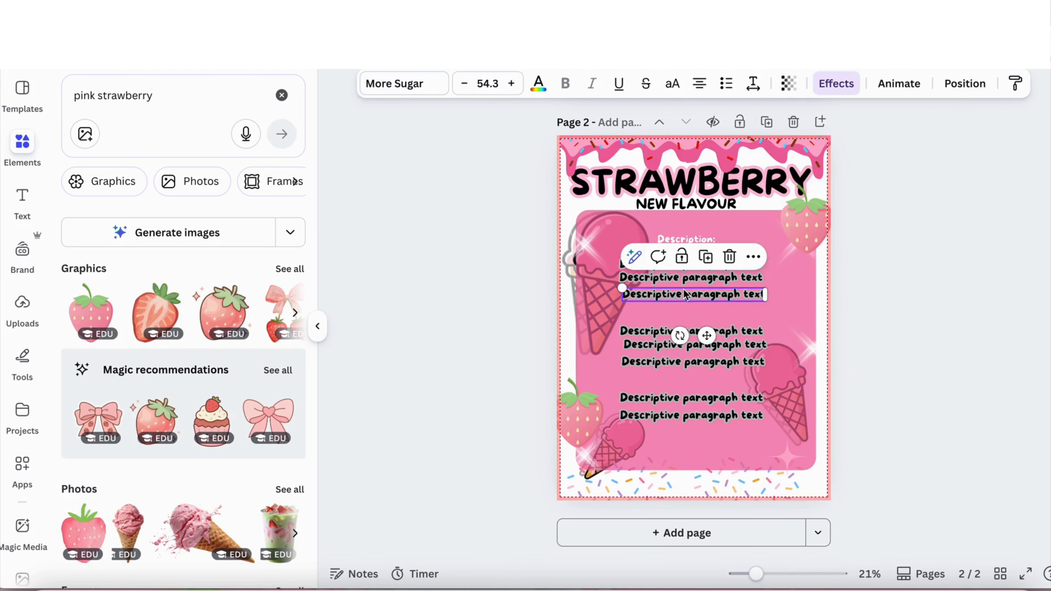
pyautogui.doubleClick(691, 237)
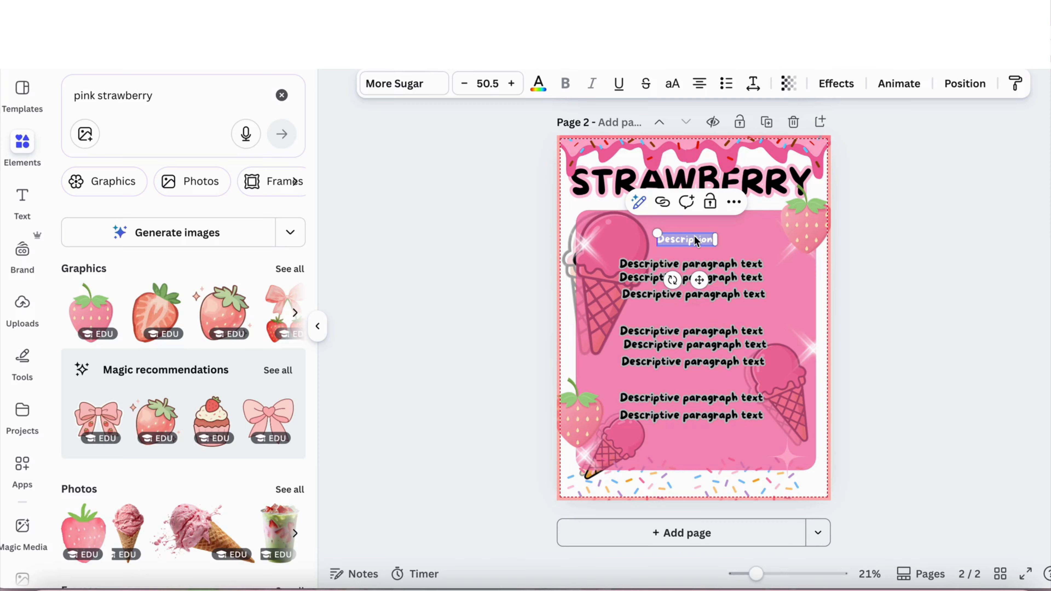
pyautogui.write('Topic #2')
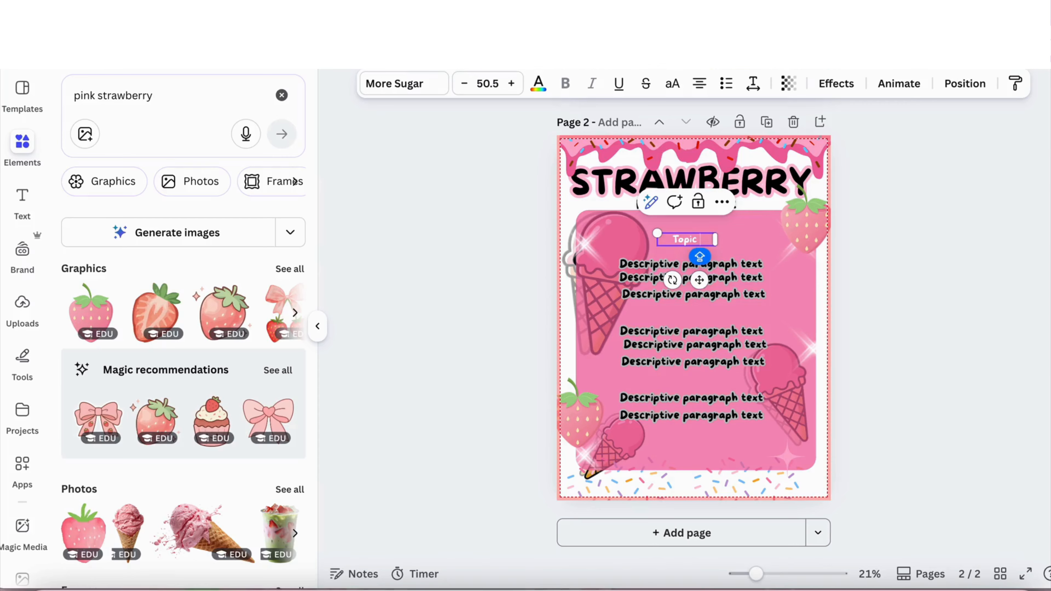
pyautogui.click(891, 285)
# - Move the "STRAWBERRY" title and "NEW FLAVOUR" subtitle on page 2 up behind the drip border
pyautogui.click(686, 191)
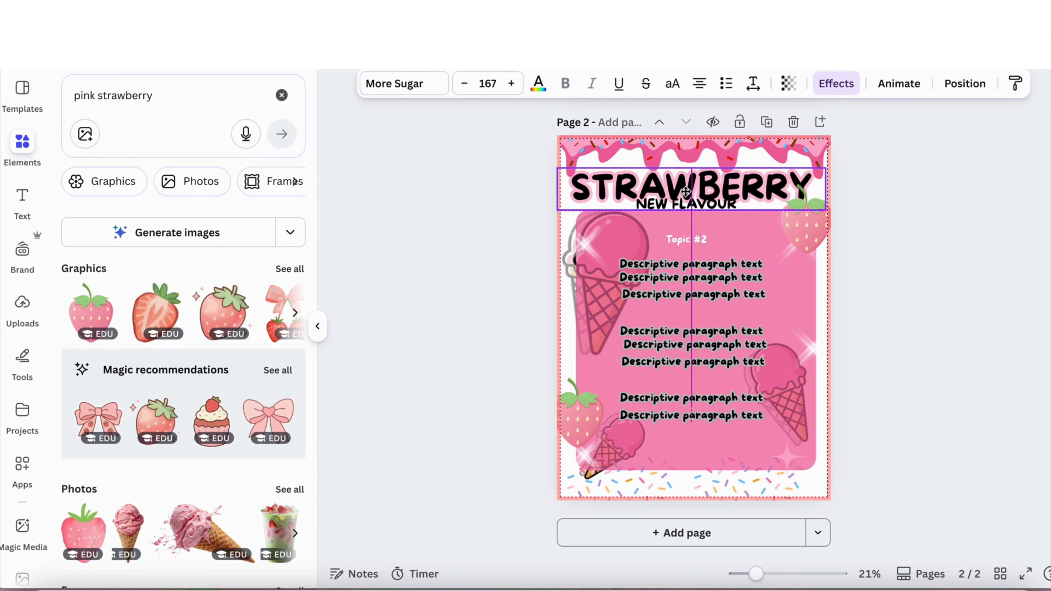
pyautogui.moveTo(686, 191); pyautogui.dragTo(688, 129)
pyautogui.moveTo(710, 209); pyautogui.dragTo(712, 126)
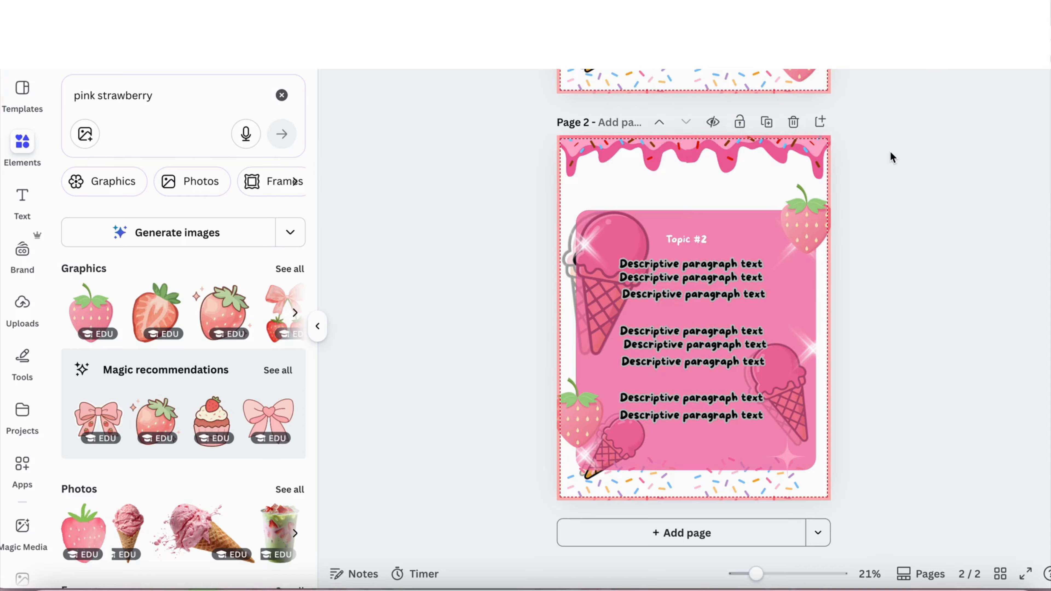
# - Shift the drip graphics on page 2 down to expose the "STRAWBERRY" title behind them and delete that title
pyautogui.click(666, 143)
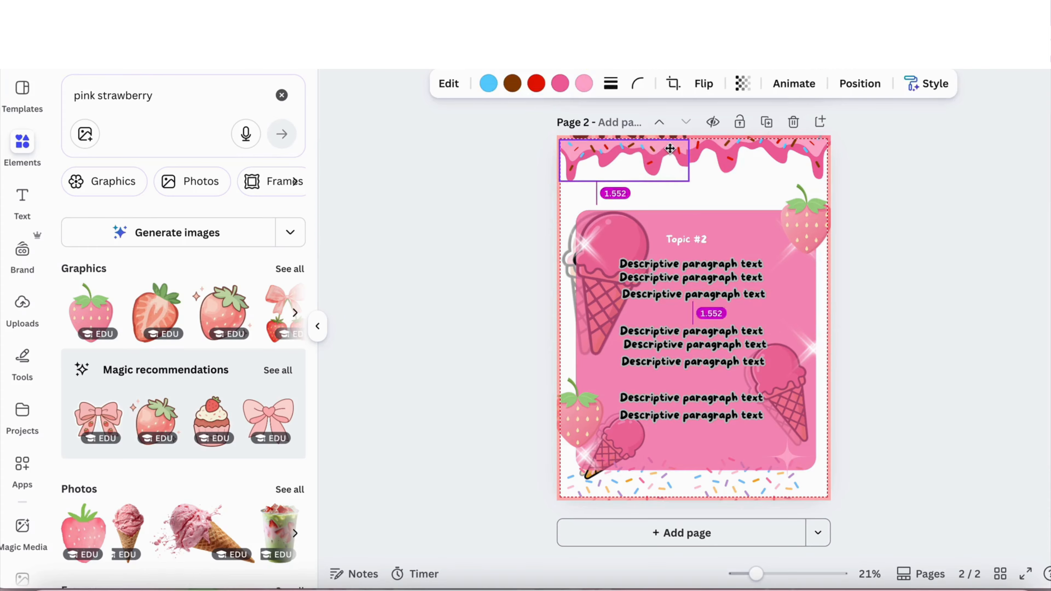
pyautogui.moveTo(927, 175); pyautogui.dragTo(619, 148)
pyautogui.moveTo(713, 158); pyautogui.dragTo(714, 175)
pyautogui.click(885, 171)
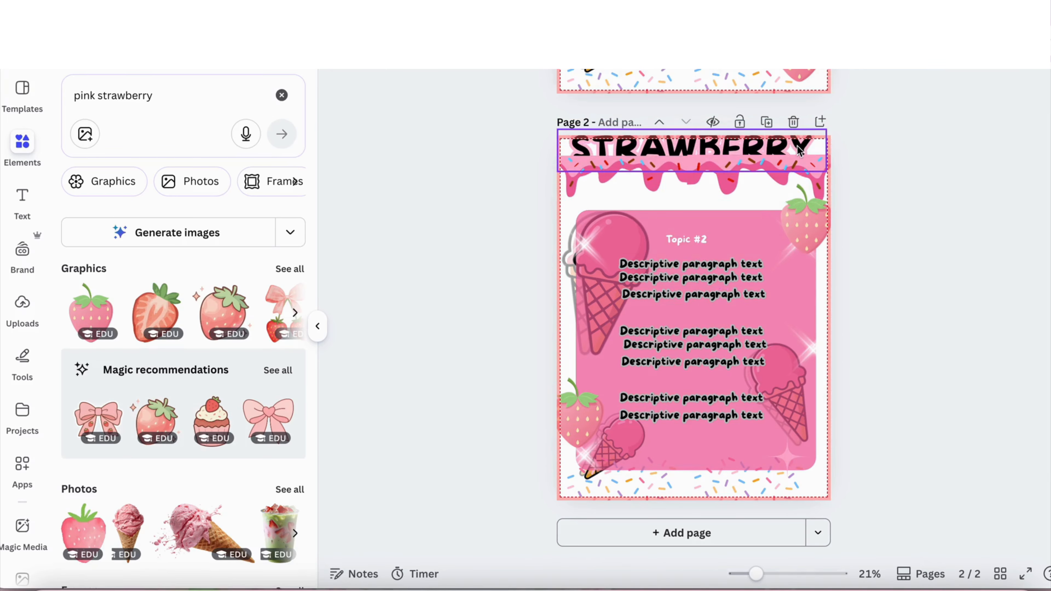
pyautogui.click(797, 150)
pyautogui.press('Delete')
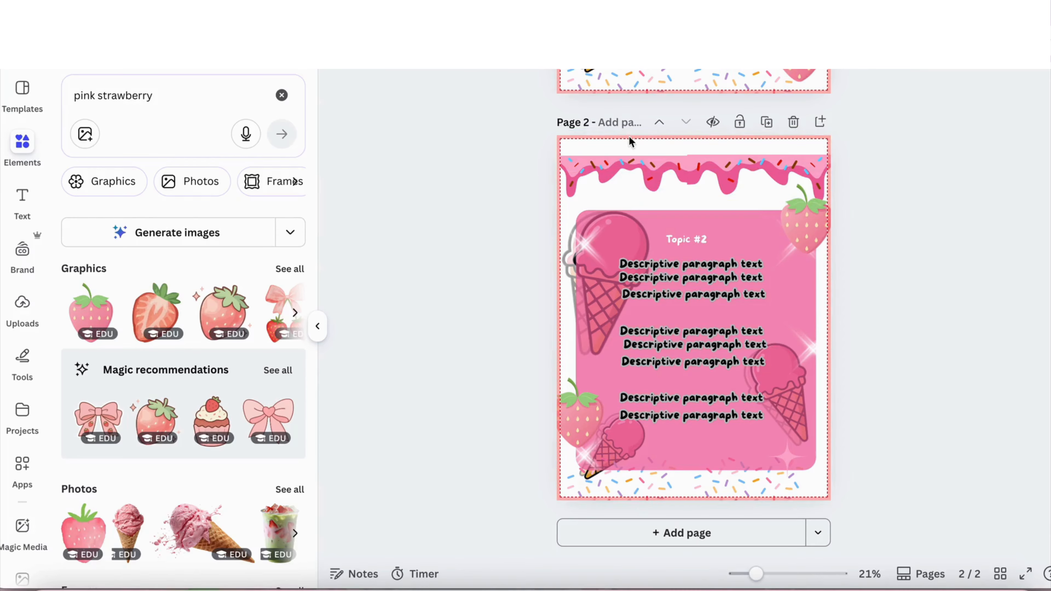
# - Move both drip graphics on page 2 back up to the page's upper edge
pyautogui.moveTo(636, 148); pyautogui.dragTo(733, 163)
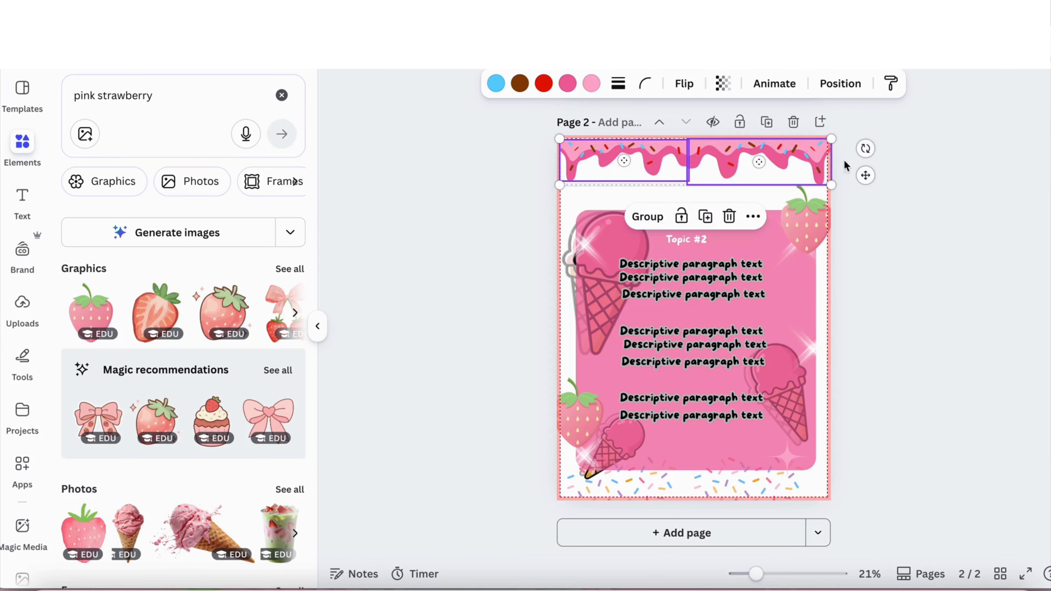
pyautogui.click(911, 237)
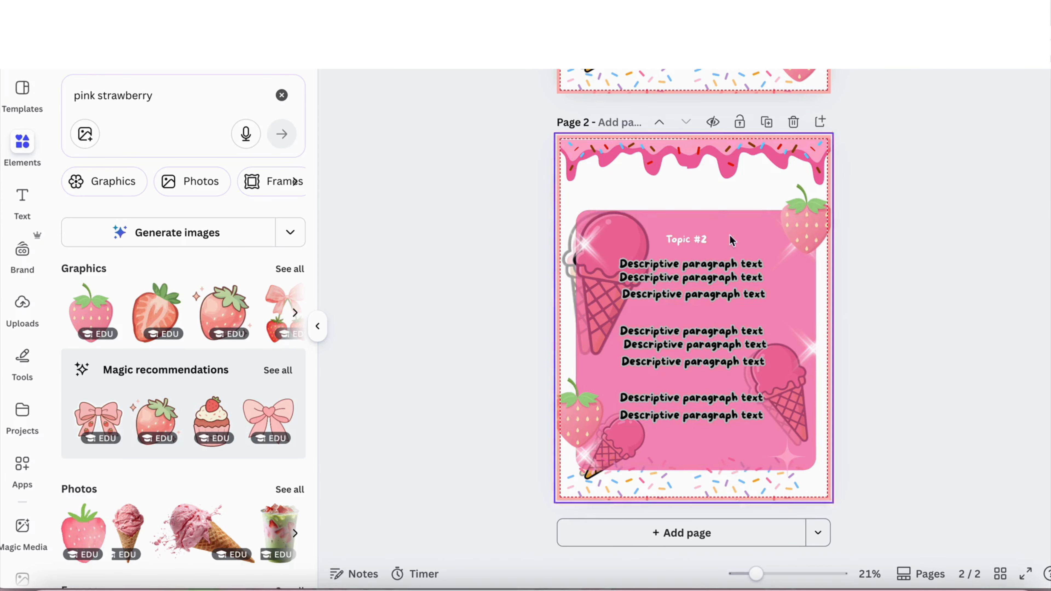
pyautogui.scroll(2, 851, 386)
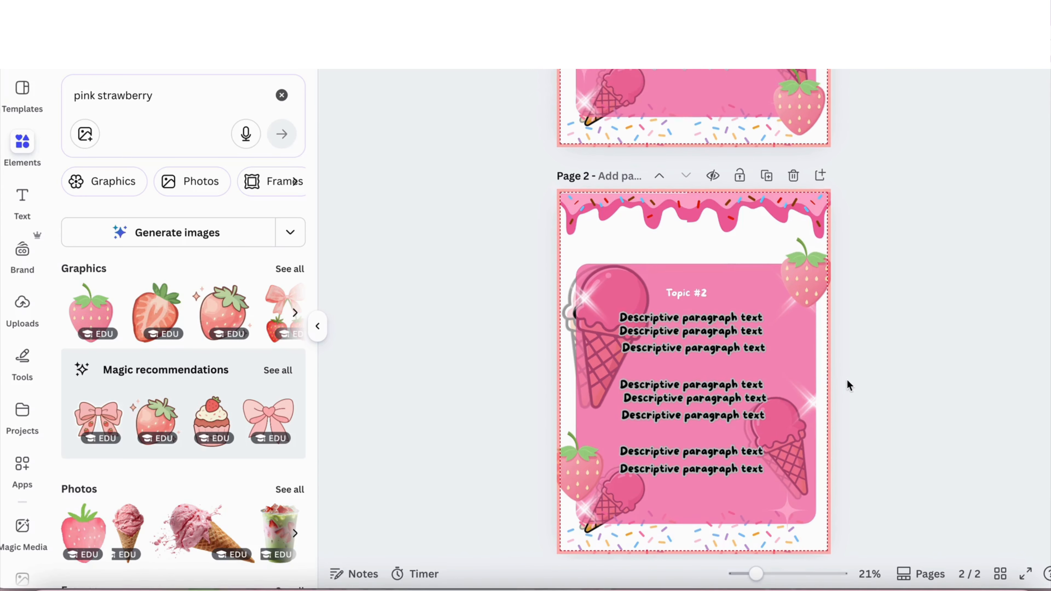
pyautogui.click(23, 201)
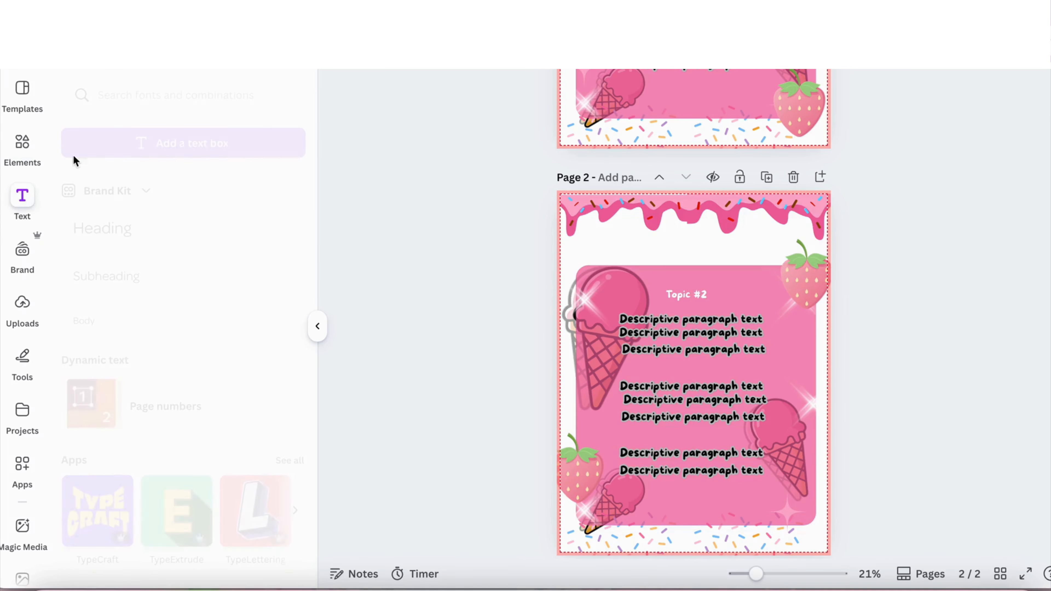
pyautogui.click(146, 143)
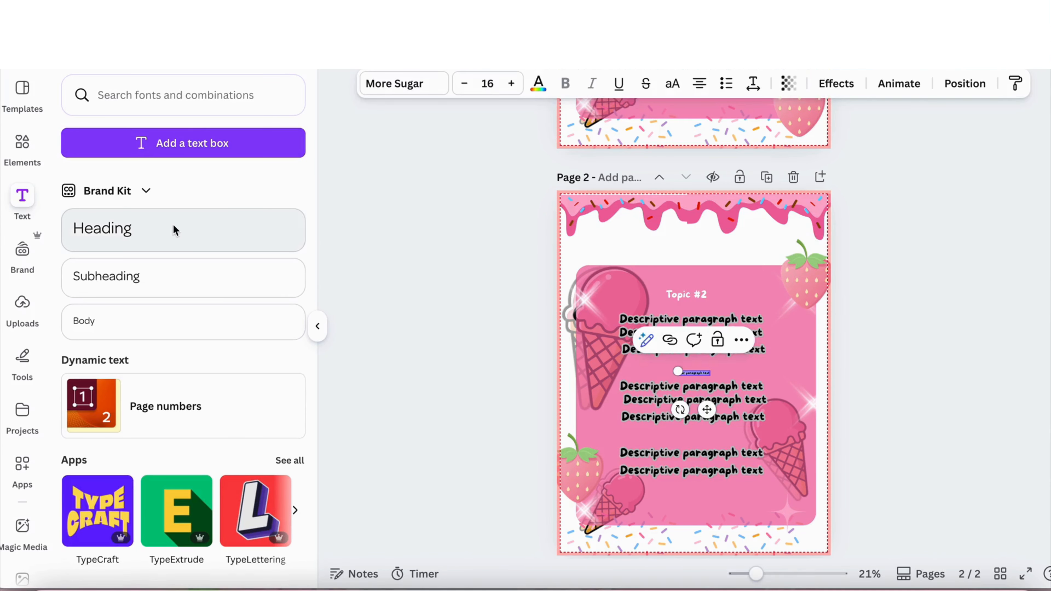
pyautogui.click(155, 259)
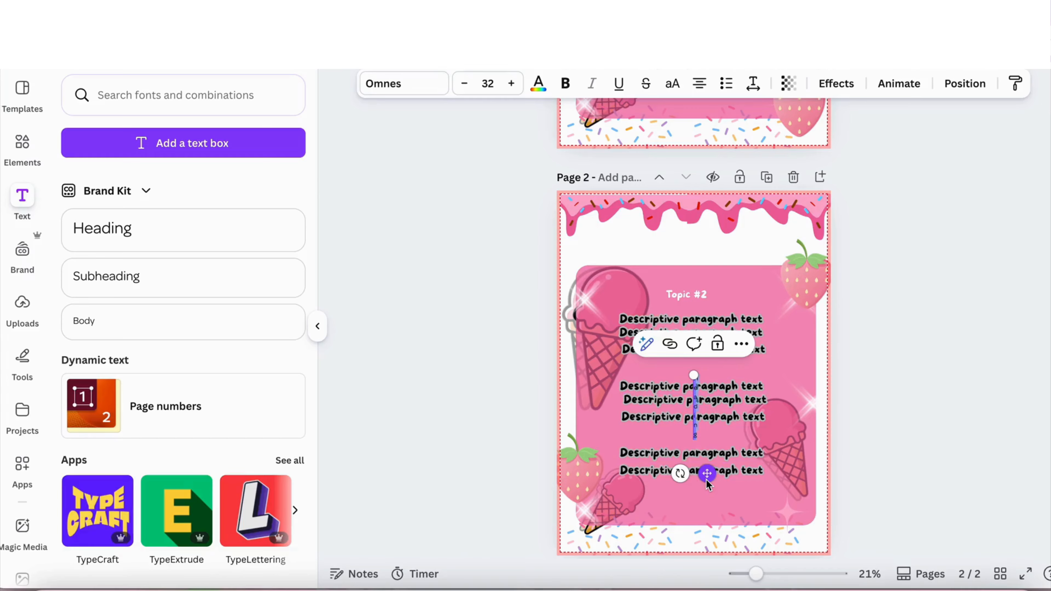
pyautogui.press('Delete')
# - Add an enlarged text box reading "HEADING" on page 2, centred between the drip border and the pink panel
pyautogui.click(231, 139)
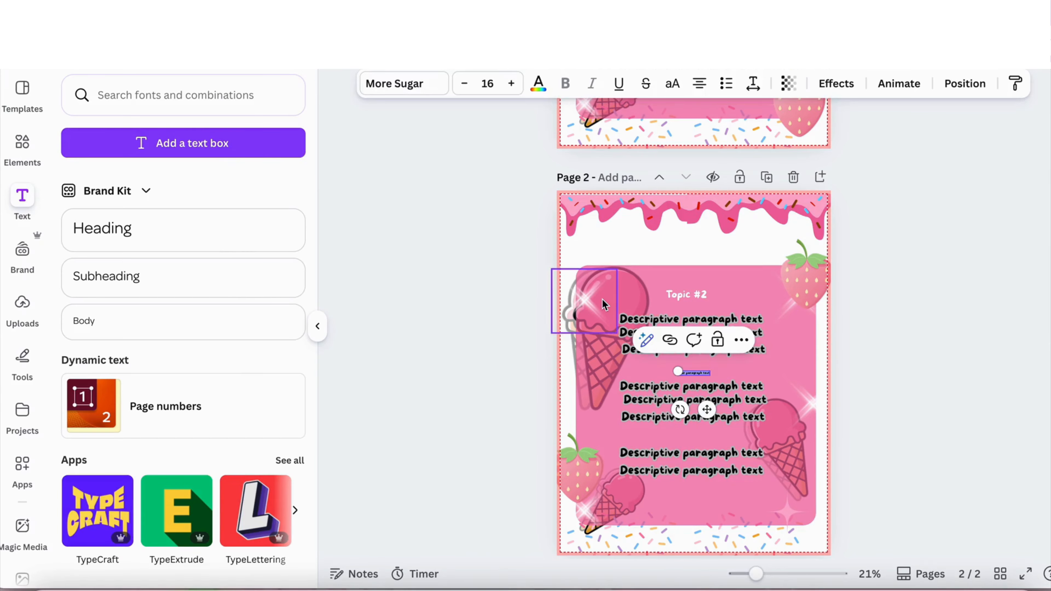
pyautogui.moveTo(677, 373); pyautogui.dragTo(556, 379)
pyautogui.write('HEADING')
pyautogui.moveTo(634, 381); pyautogui.dragTo(694, 249)
# - Apply a text effect to the "HEADING" title and adjust its strength
pyautogui.click(836, 84)
pyautogui.click(267, 270)
pyautogui.moveTo(98, 371); pyautogui.dragTo(184, 371)
pyautogui.click(421, 386)
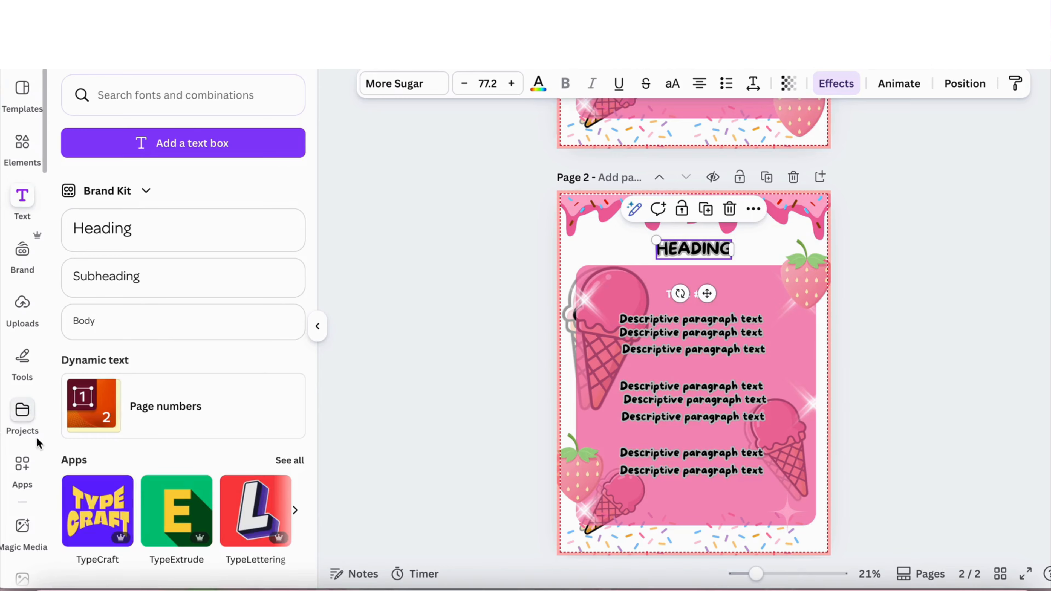
# - Open the Mockups app and search it for "frame"
pyautogui.click(29, 485)
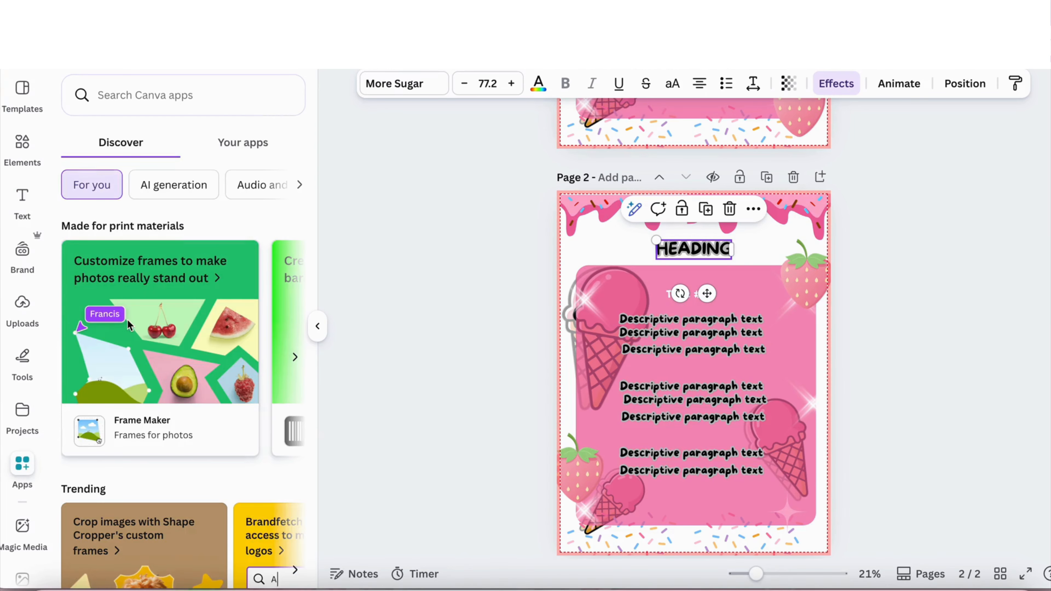
pyautogui.scroll(-10, 130, 325)
pyautogui.scroll(-4, 129, 326)
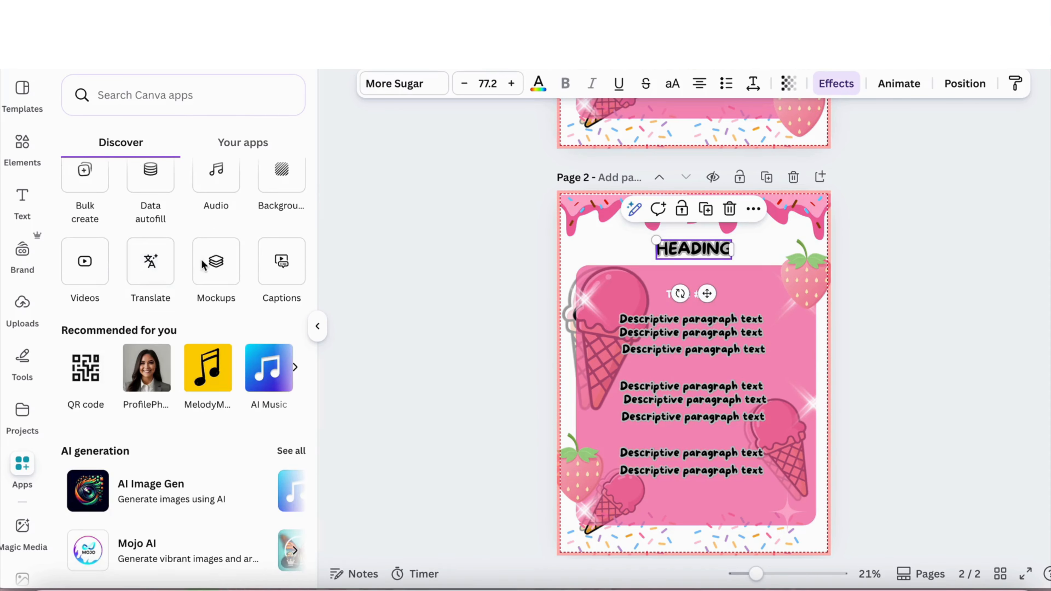
pyautogui.click(207, 257)
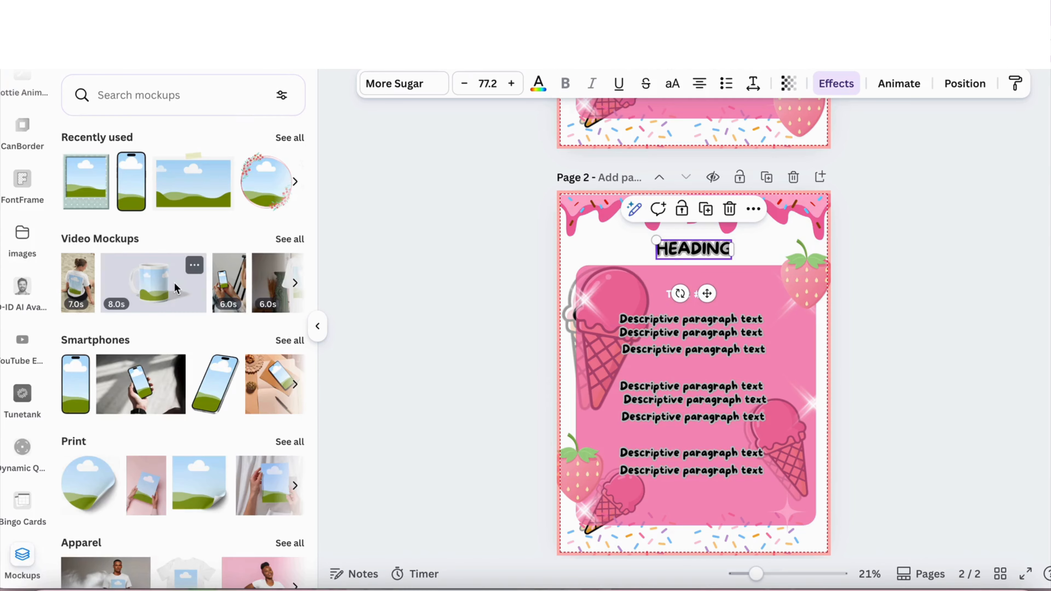
pyautogui.scroll(-3, 174, 283)
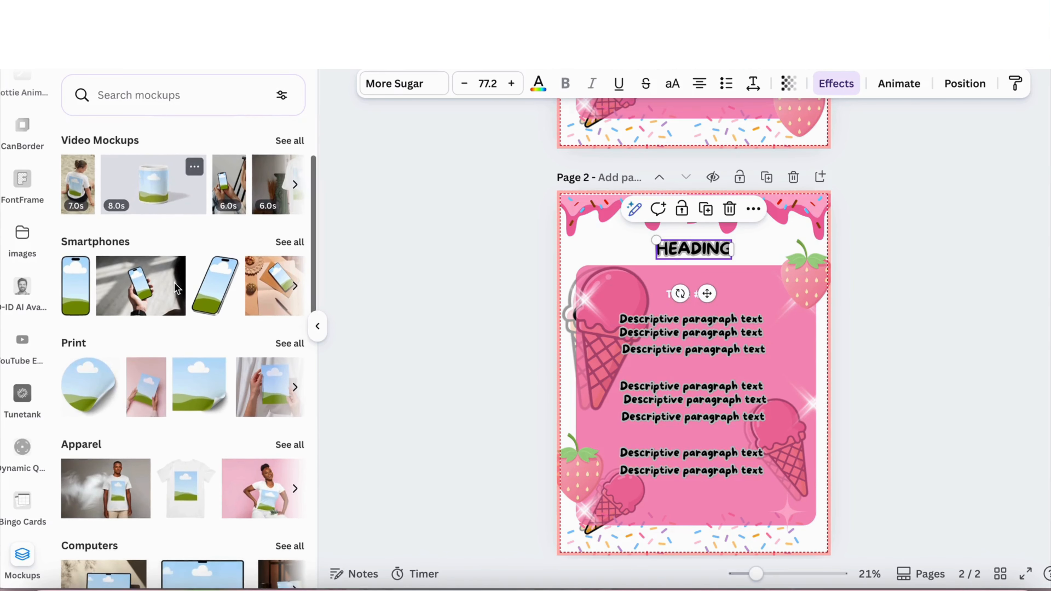
pyautogui.scroll(-10, 174, 282)
pyautogui.scroll(12, 174, 280)
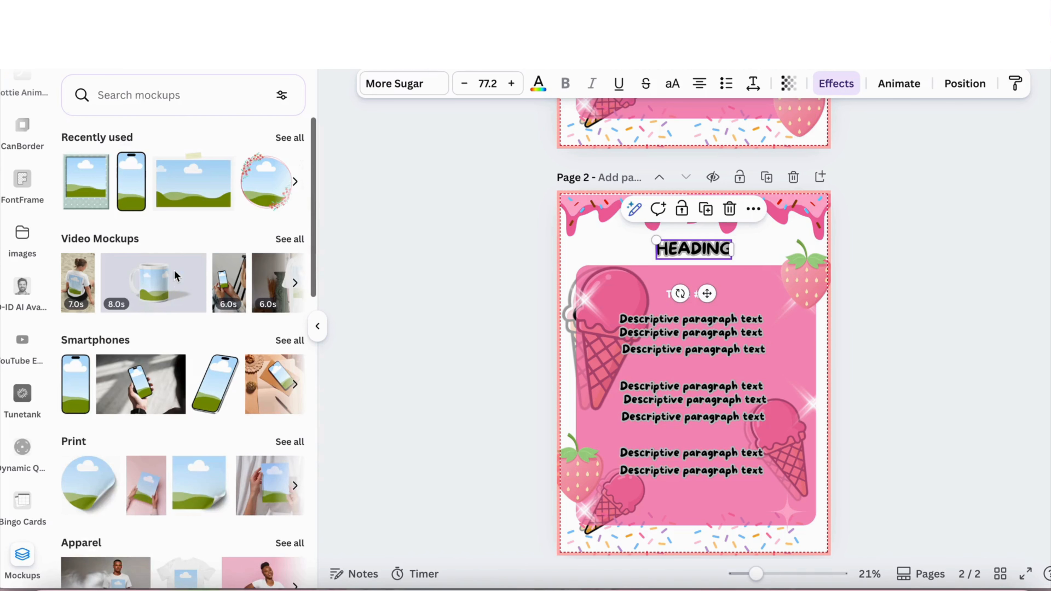
pyautogui.click(163, 88)
pyautogui.write('fr')
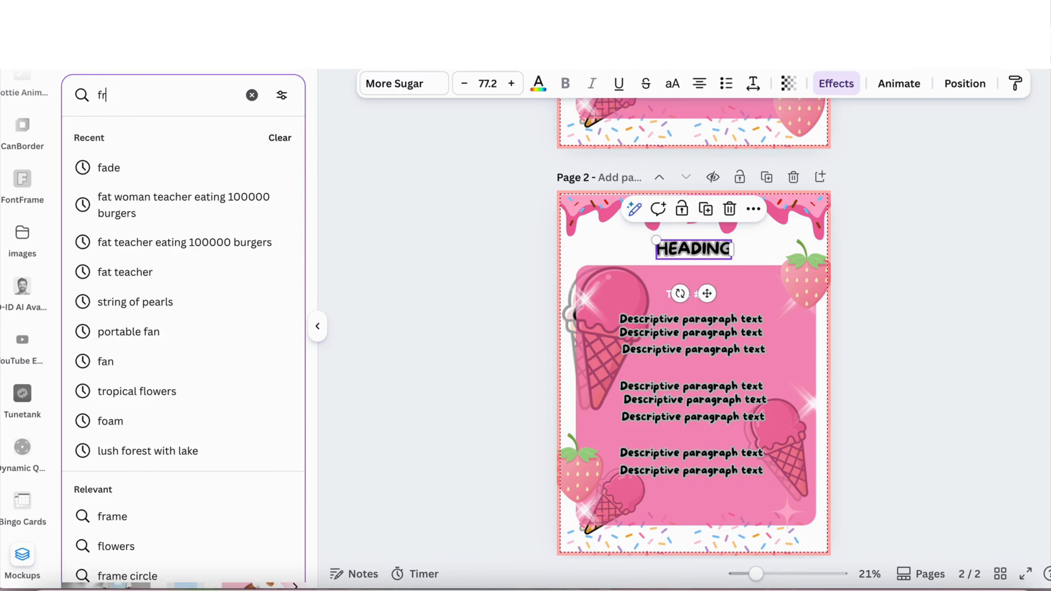
pyautogui.write('ame')
pyautogui.press('Return')
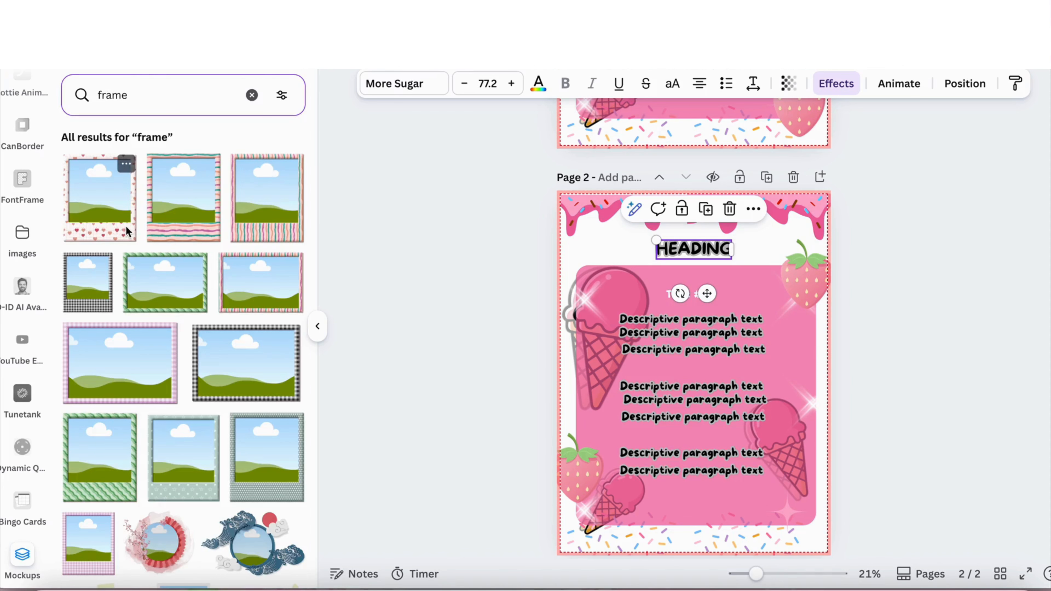
# - Add the lilac gingham polaroid-style frame mockup to page 2 and move it to the page's upper-left corner
pyautogui.scroll(-4, 127, 232)
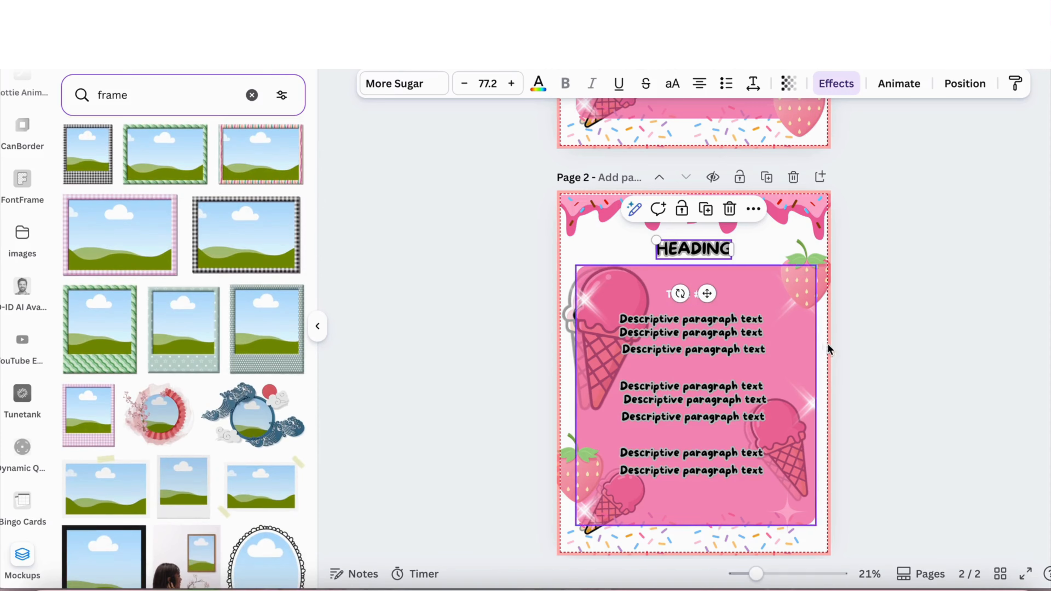
pyautogui.scroll(-3, 169, 416)
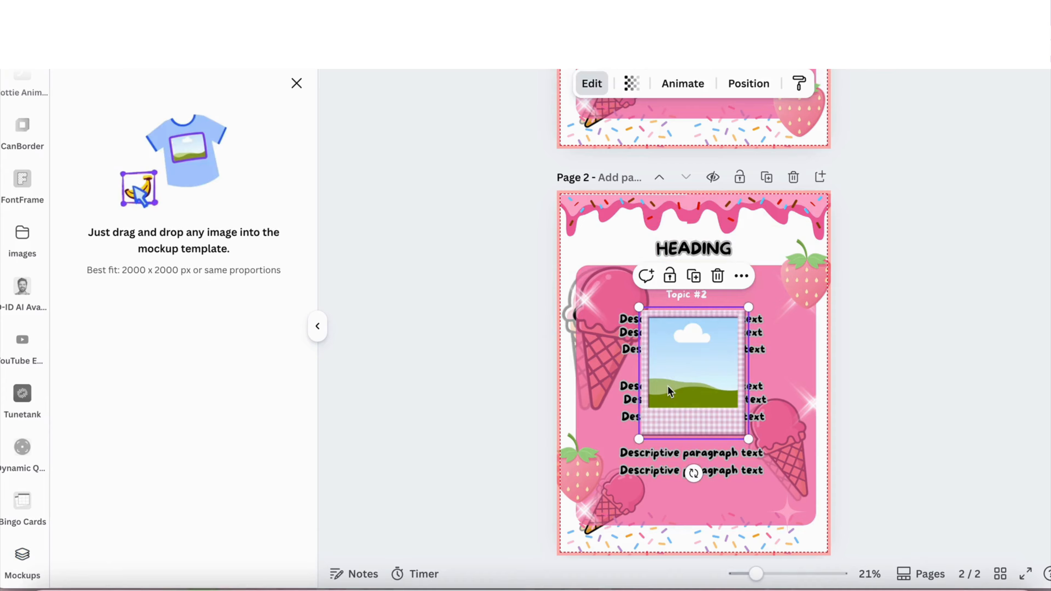
pyautogui.moveTo(706, 386); pyautogui.dragTo(605, 265)
# - Delete the first seven "Descriptive paragraph text" lines on page 2 and move the last one to the panel's lower edge
pyautogui.click(736, 320)
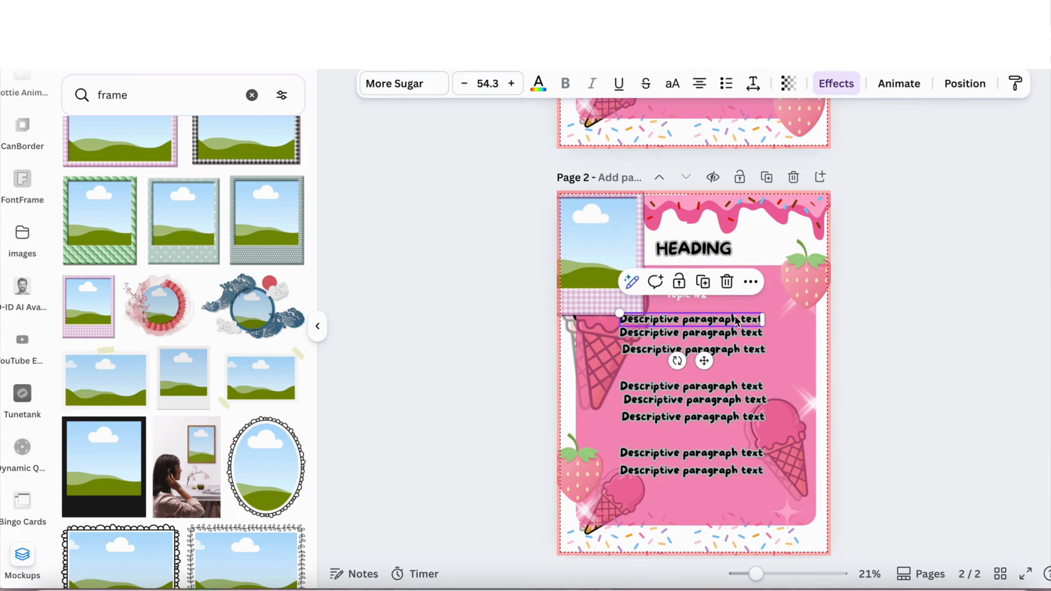
pyautogui.press('Delete')
pyautogui.click(736, 333)
pyautogui.press('Delete')
pyautogui.click(741, 351)
pyautogui.press('Delete')
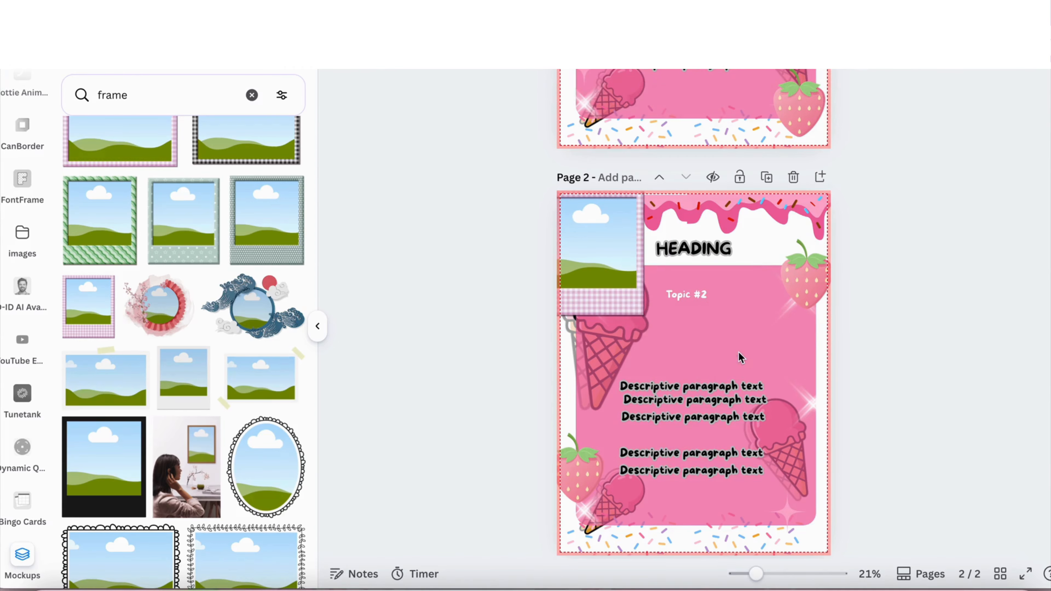
pyautogui.click(738, 389)
pyautogui.press('Delete')
pyautogui.click(739, 400)
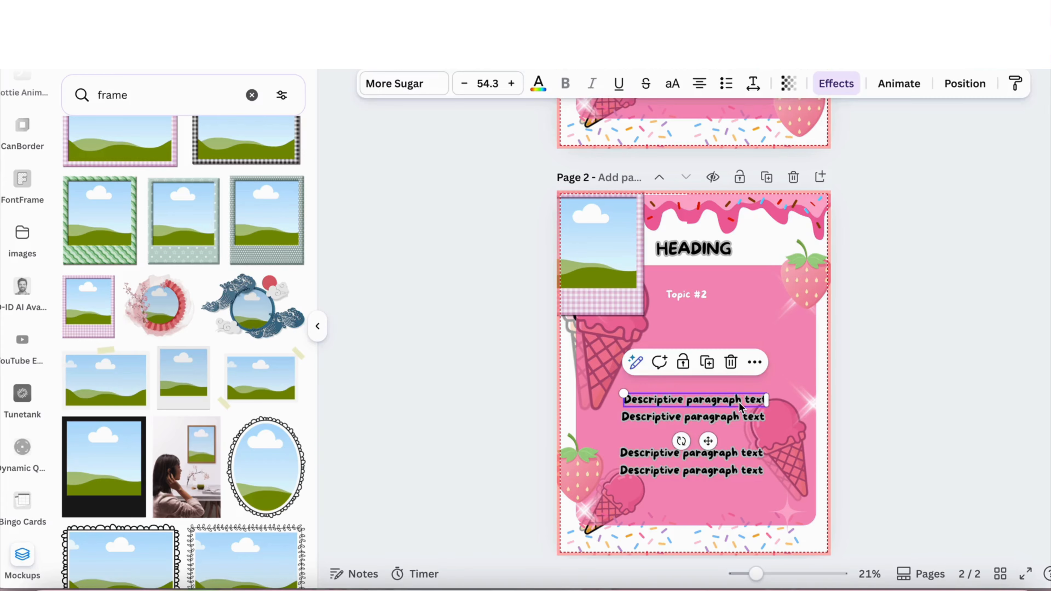
pyautogui.press('Delete')
pyautogui.click(744, 418)
pyautogui.press('Delete')
pyautogui.click(747, 453)
pyautogui.press('Delete')
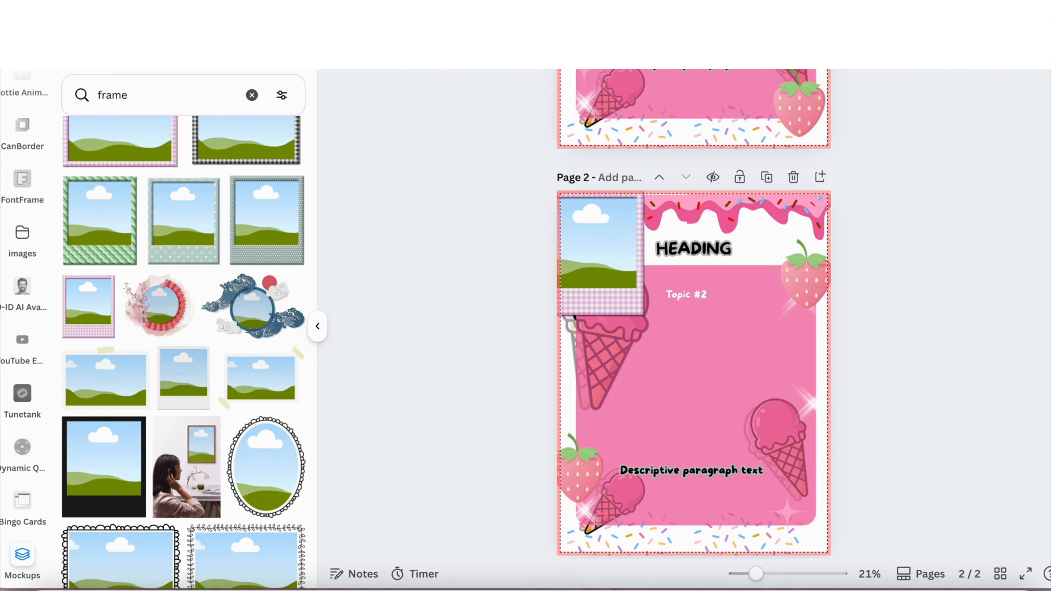
pyautogui.click(749, 476)
pyautogui.moveTo(750, 478); pyautogui.dragTo(750, 521)
# - Move the gingham frame to the middle of the pink panel, enlarge it, and delete the remaining "Descriptive paragraph text" line
pyautogui.moveTo(601, 263); pyautogui.dragTo(685, 396)
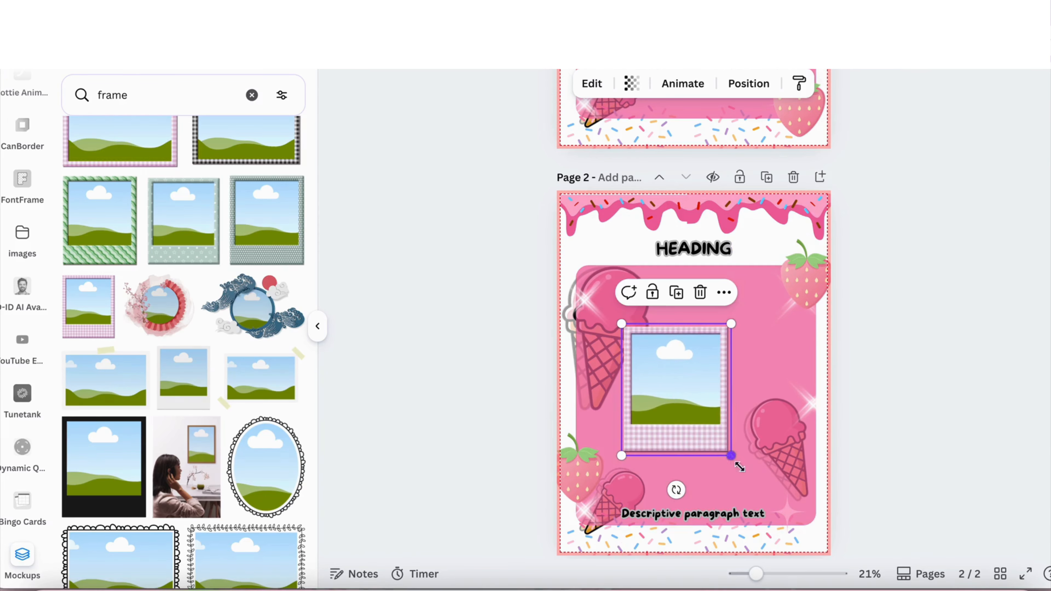
pyautogui.moveTo(740, 467); pyautogui.dragTo(775, 509)
pyautogui.click(758, 530)
pyautogui.click(662, 517)
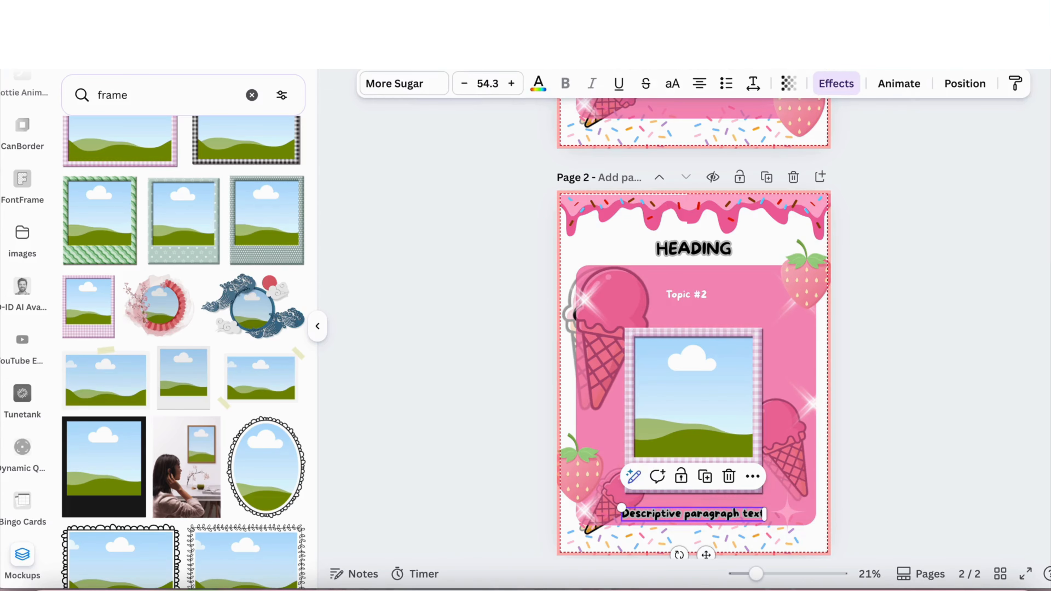
pyautogui.press('Delete')
# - Place the panel's upper-right strawberry inside the gingham frame and pull it back out off the page
pyautogui.moveTo(819, 272); pyautogui.dragTo(708, 424)
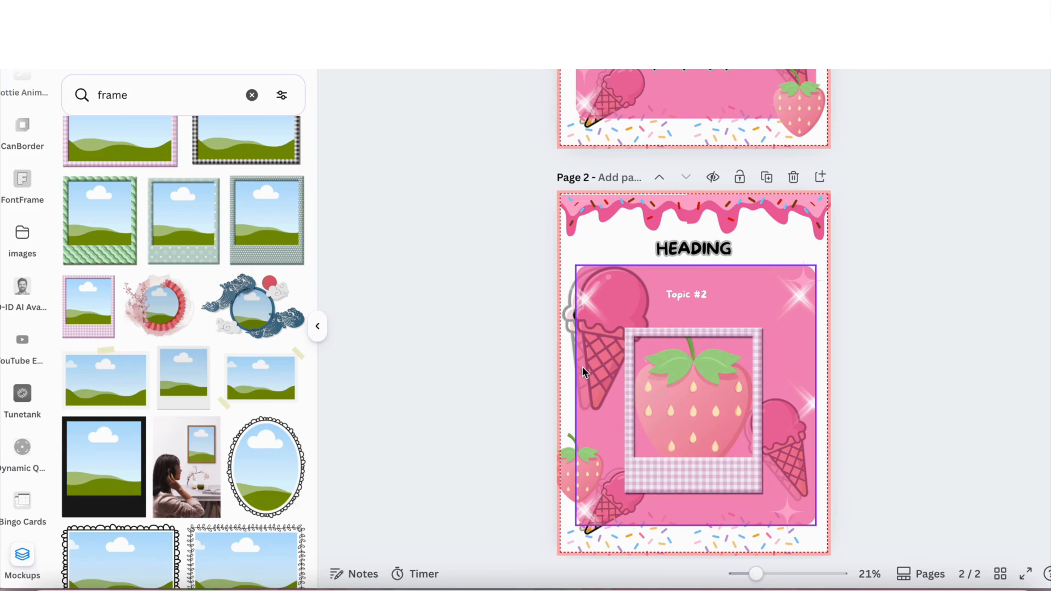
pyautogui.moveTo(673, 388); pyautogui.dragTo(523, 252)
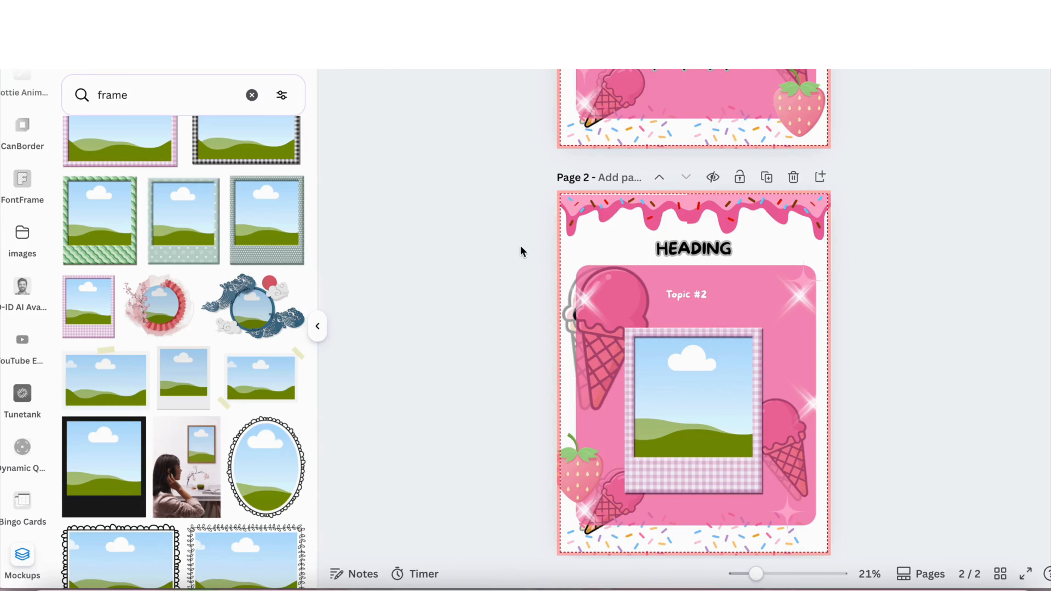
# - Fill the gingham frame with the two-strawberries-and-bow graphic from the "pink strawberry" results and shift the frame slightly right
pyautogui.scroll(10, 22, 157)
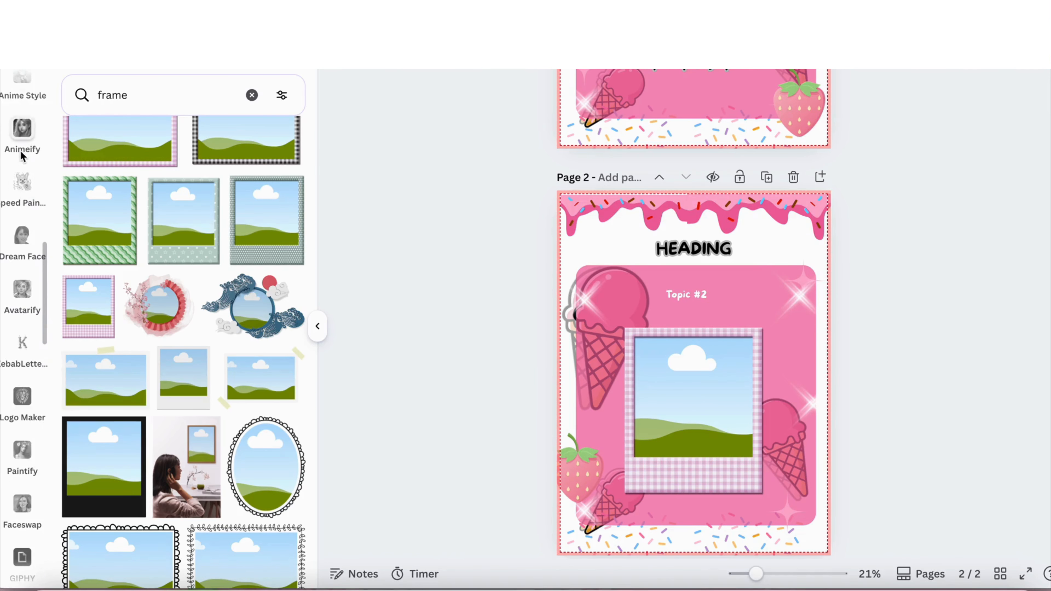
pyautogui.click(22, 197)
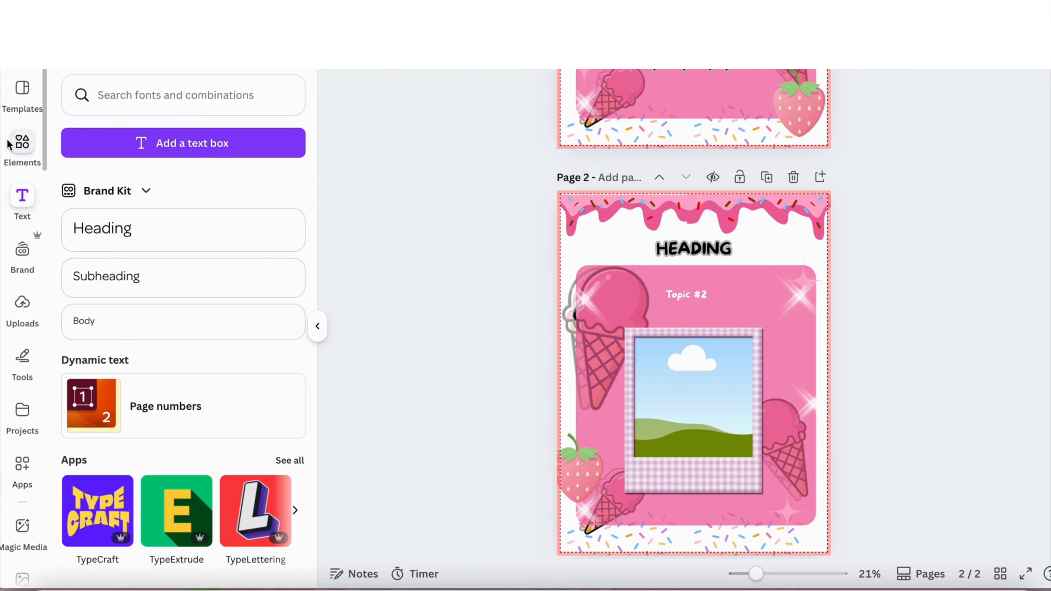
pyautogui.click(22, 142)
pyautogui.click(295, 313)
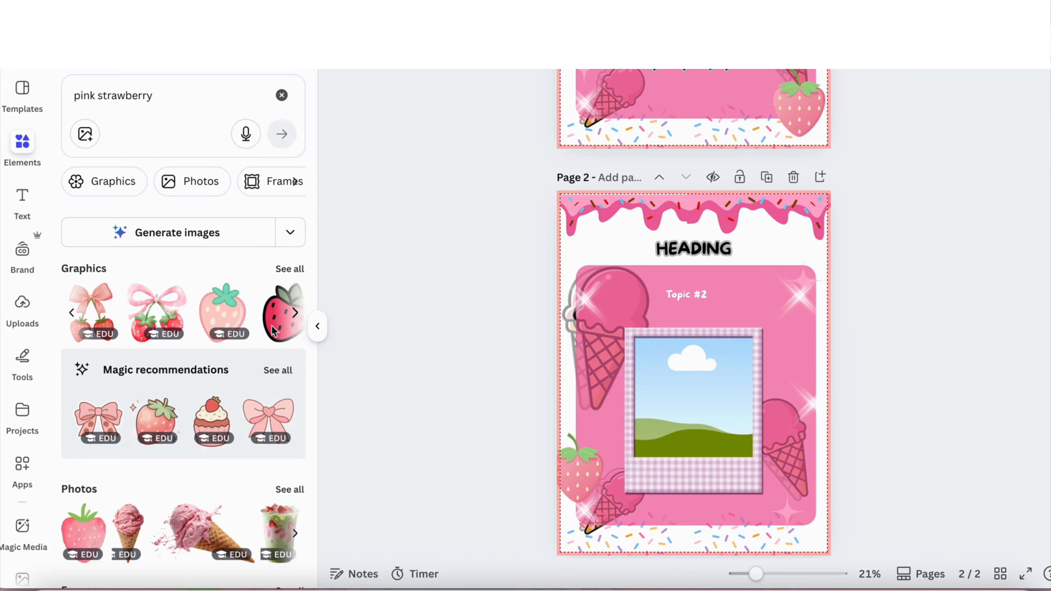
pyautogui.moveTo(158, 313); pyautogui.dragTo(690, 387)
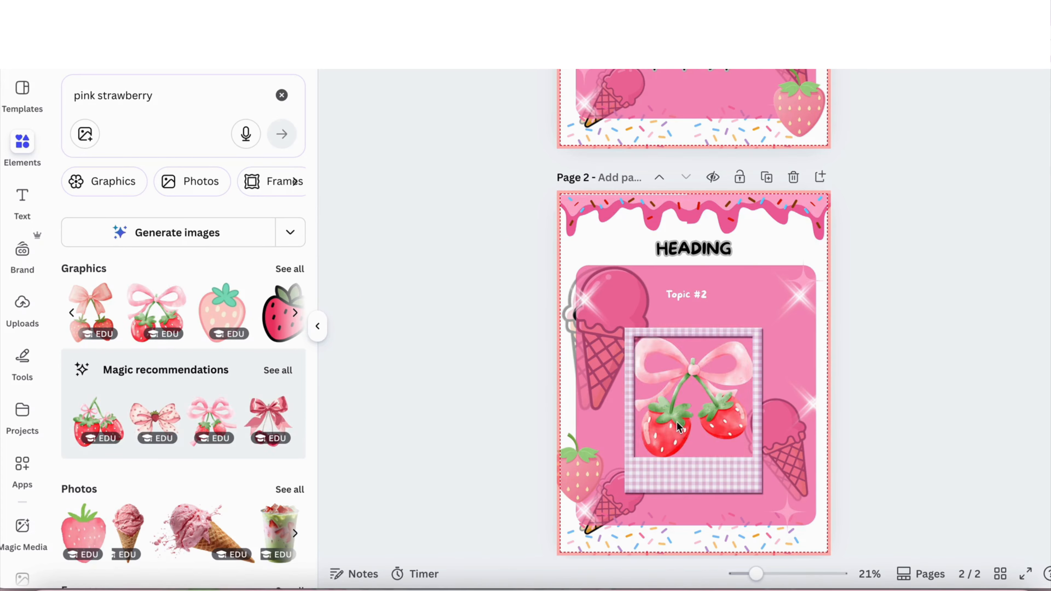
pyautogui.moveTo(716, 424)
pyautogui.mouseDown()
pyautogui.moveTo(783, 442)
pyautogui.moveTo(732, 447)
pyautogui.moveTo(735, 426)
pyautogui.mouseUp()
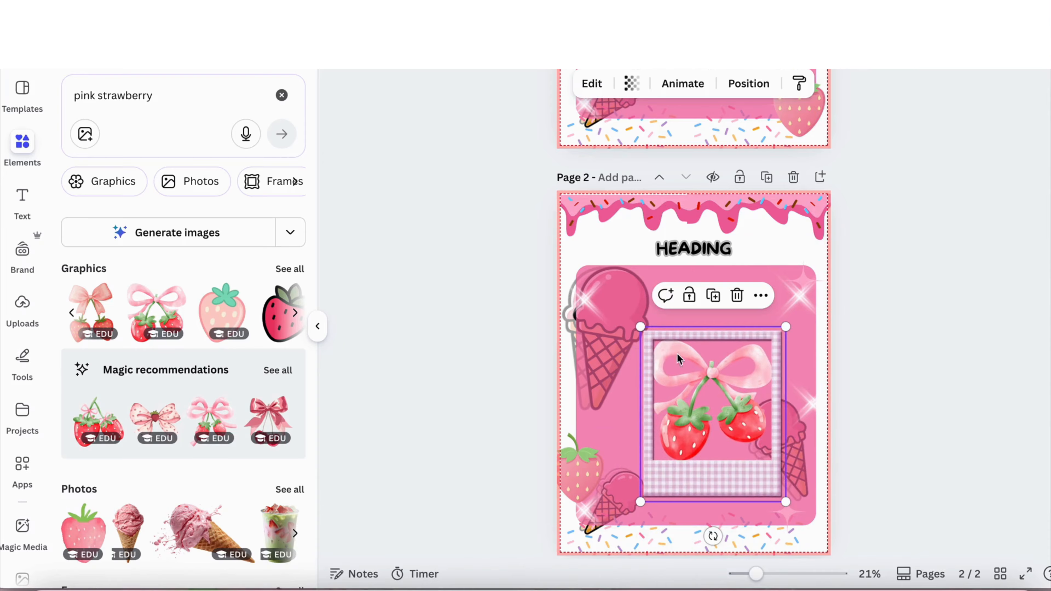
# - Search the elements for "square", add a plain square shape, and enlarge it to cover the frame's picture area
pyautogui.click(281, 96)
pyautogui.click(258, 99)
pyautogui.write('s')
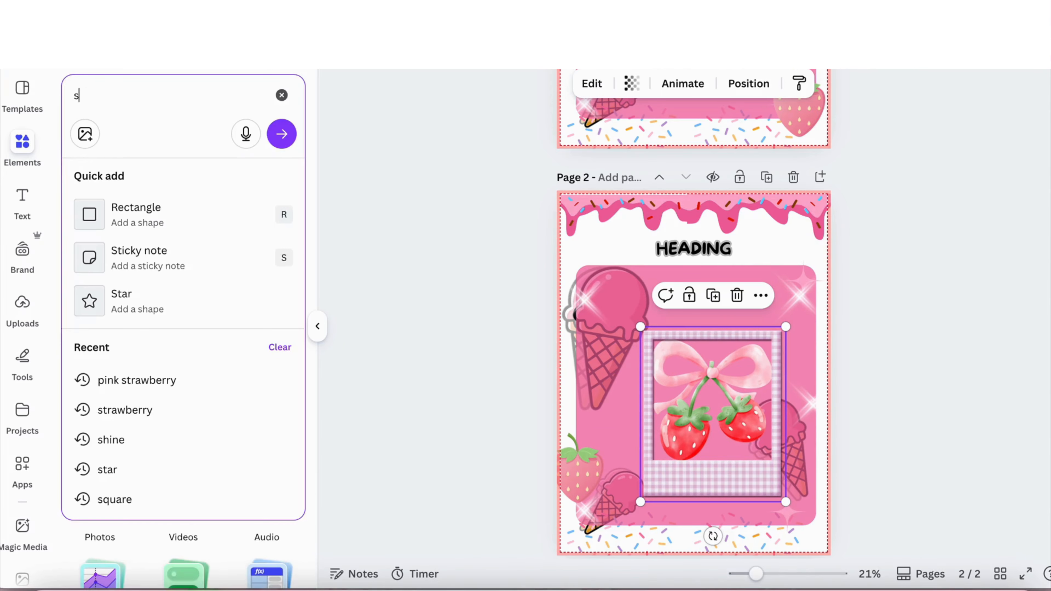
pyautogui.write('quare')
pyautogui.press('Return')
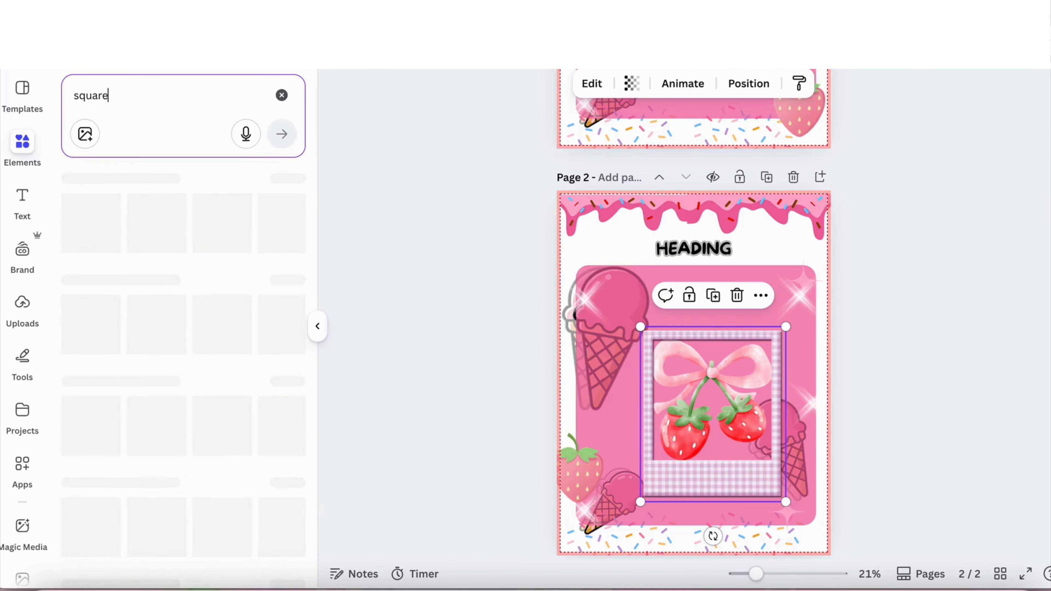
pyautogui.click(115, 306)
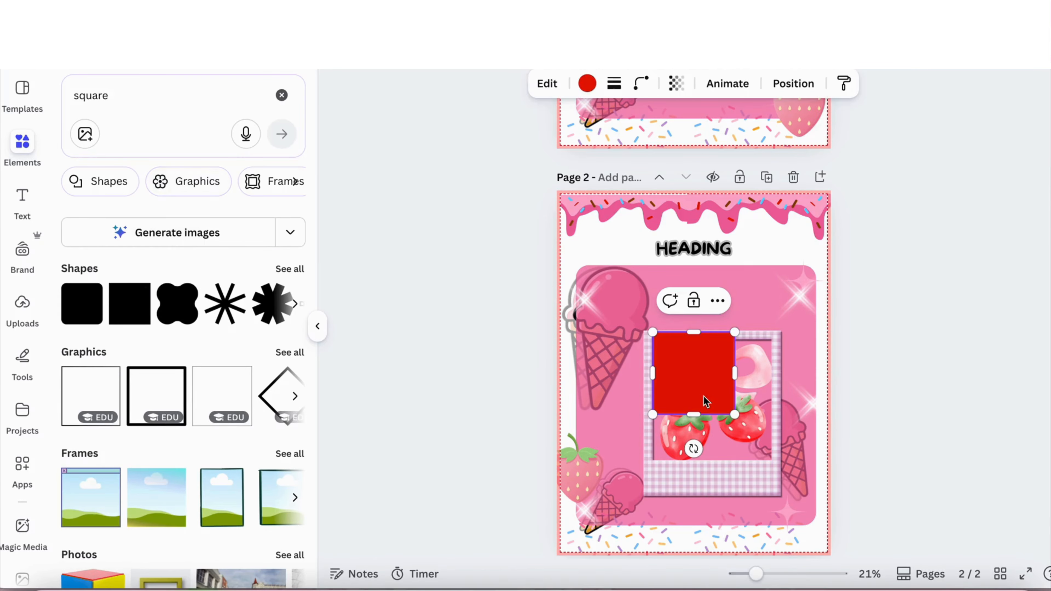
pyautogui.moveTo(734, 415); pyautogui.dragTo(775, 468)
# - Recolour the square white and send it backward behind the gingham frame
pyautogui.click(593, 90)
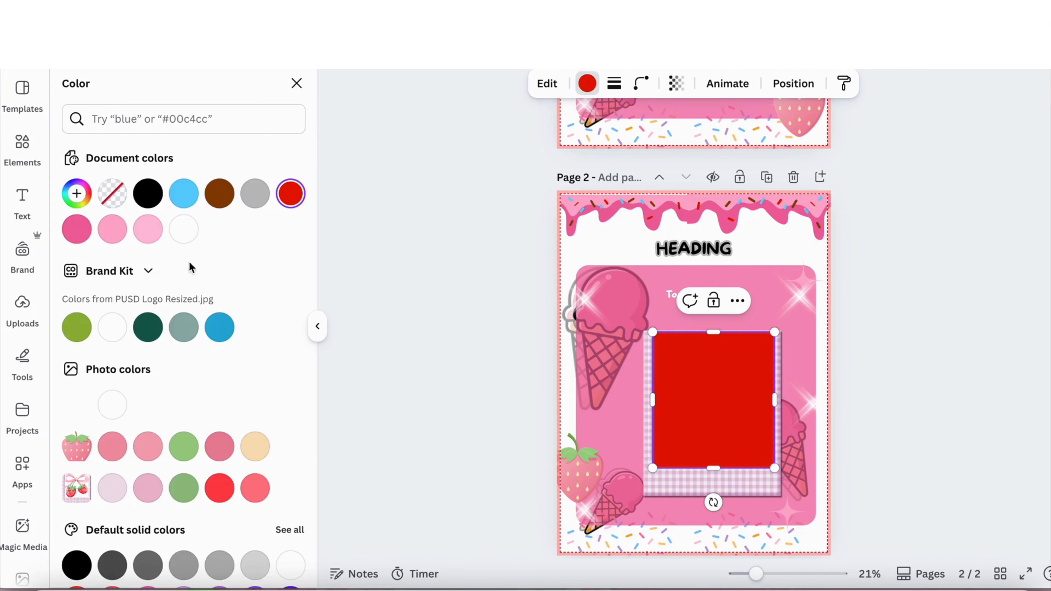
pyautogui.click(181, 231)
pyautogui.click(793, 85)
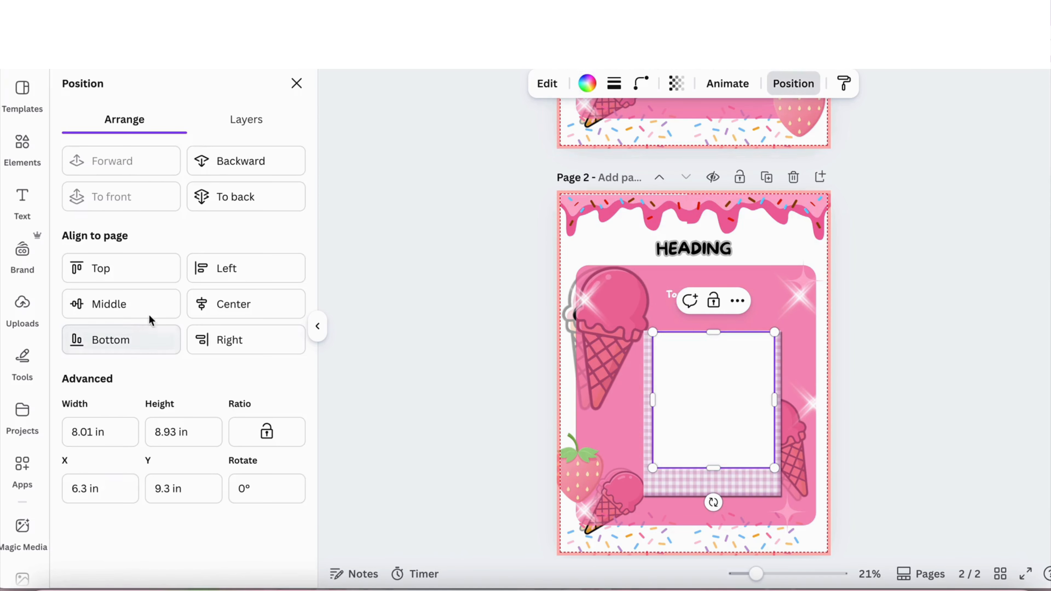
pyautogui.click(234, 173)
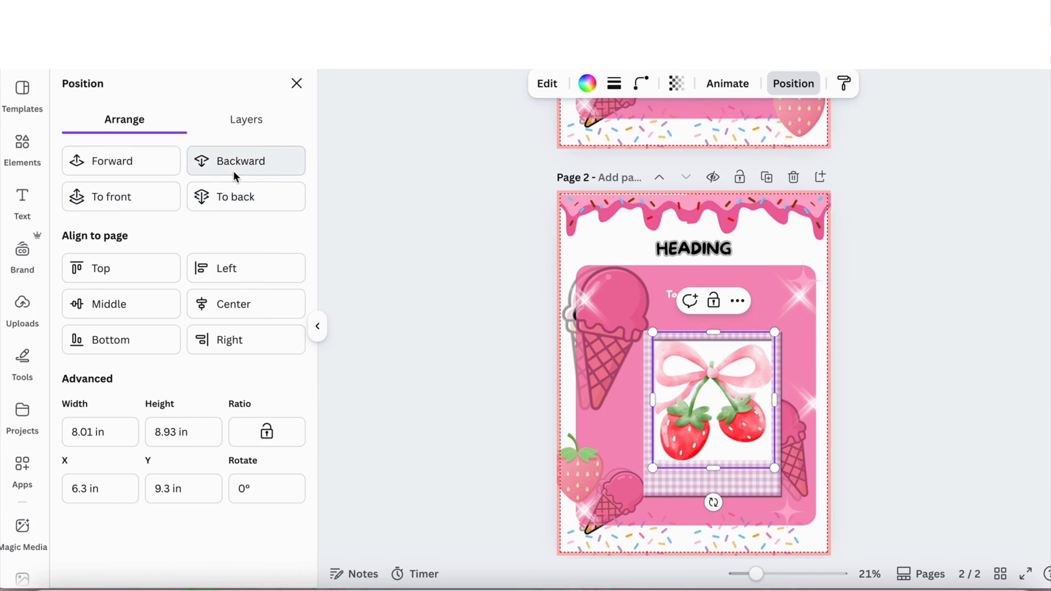
pyautogui.click(959, 350)
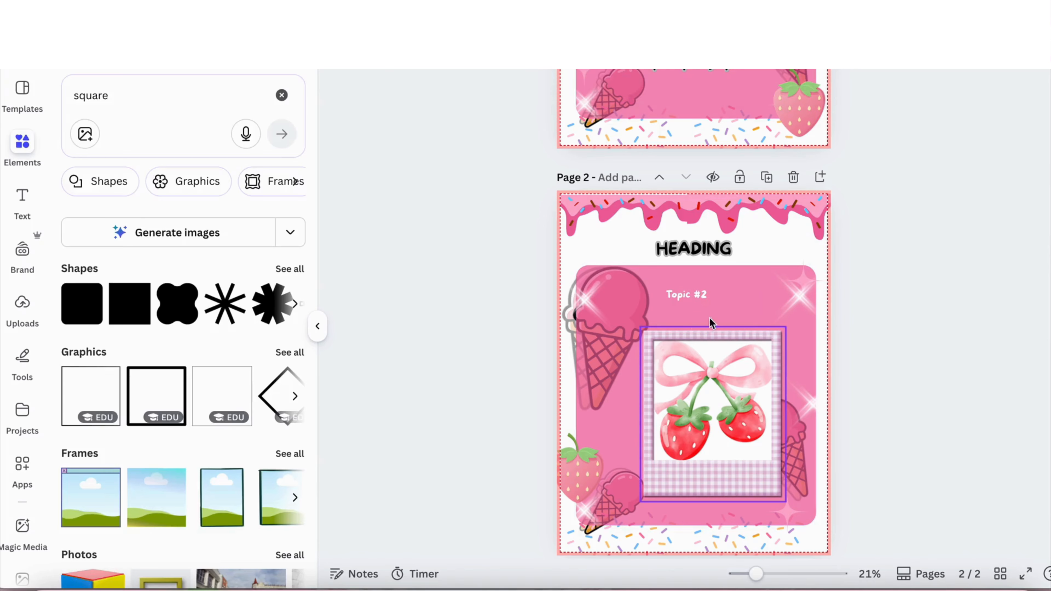